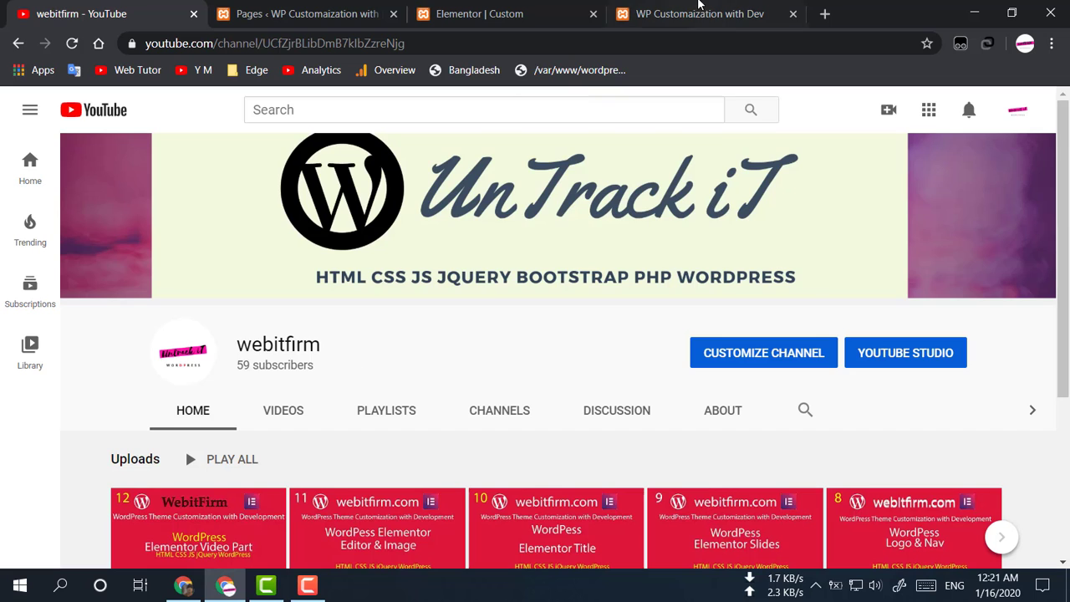
Review the site's front-end preview down to the video section, and return to the Elementor editor of the Custom page
click(699, 12)
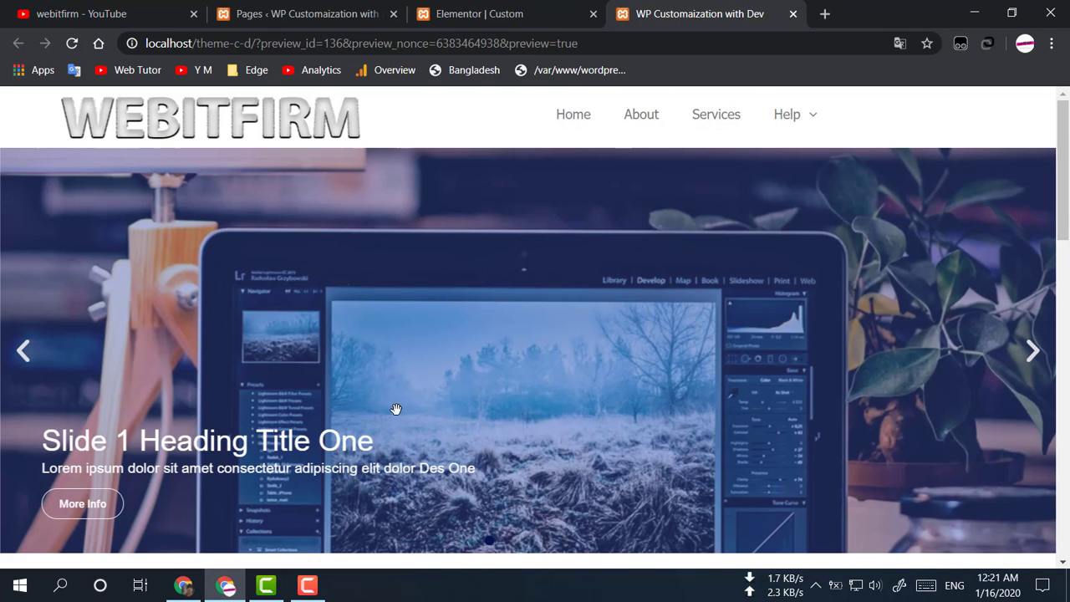
scroll(396, 409, down, 12)
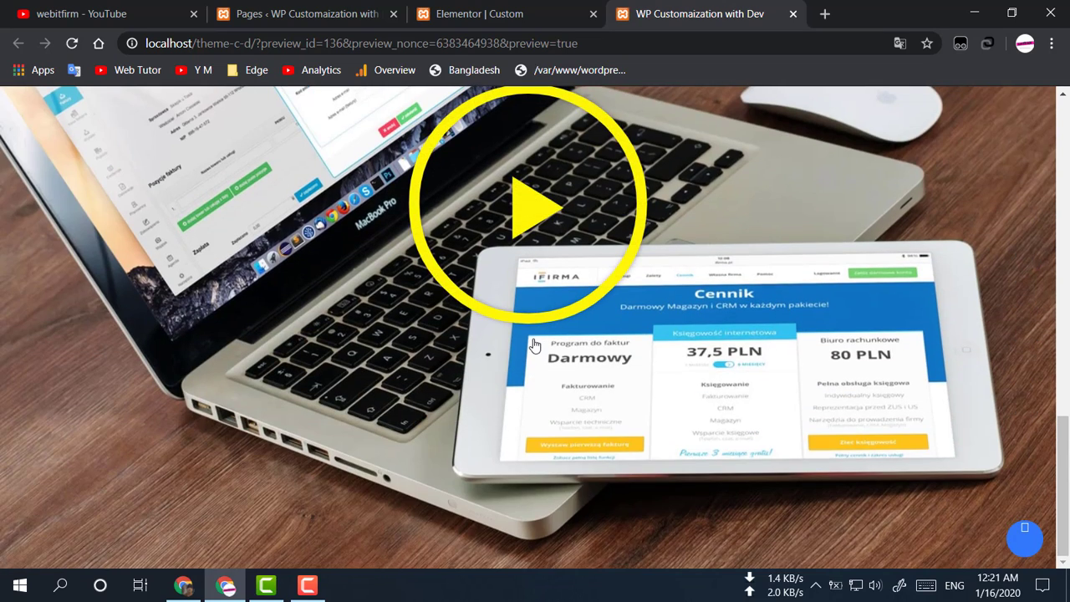
scroll(531, 342, up, 12)
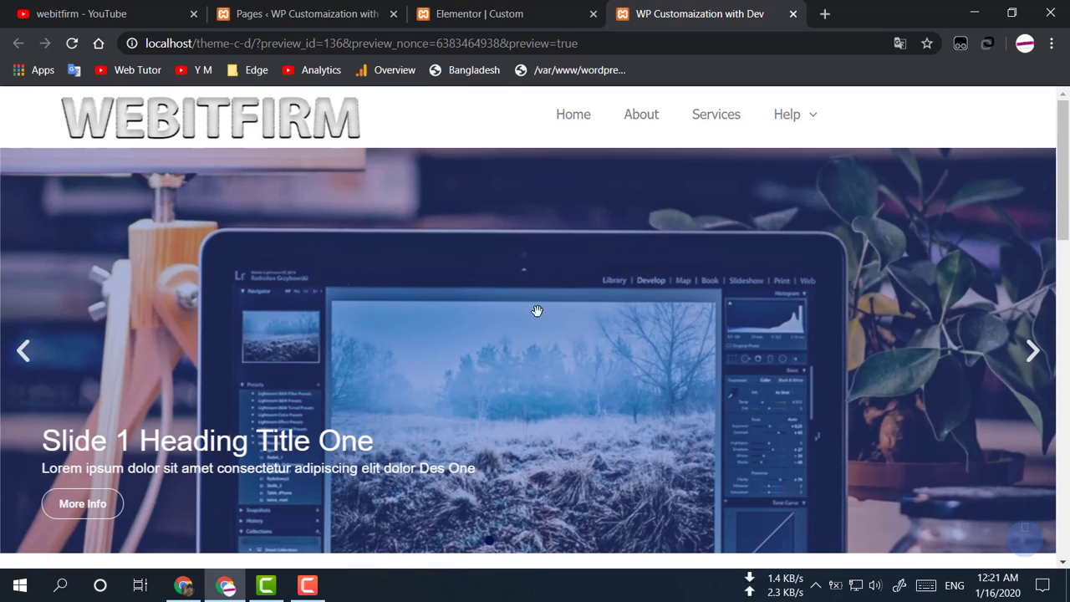
click(359, 14)
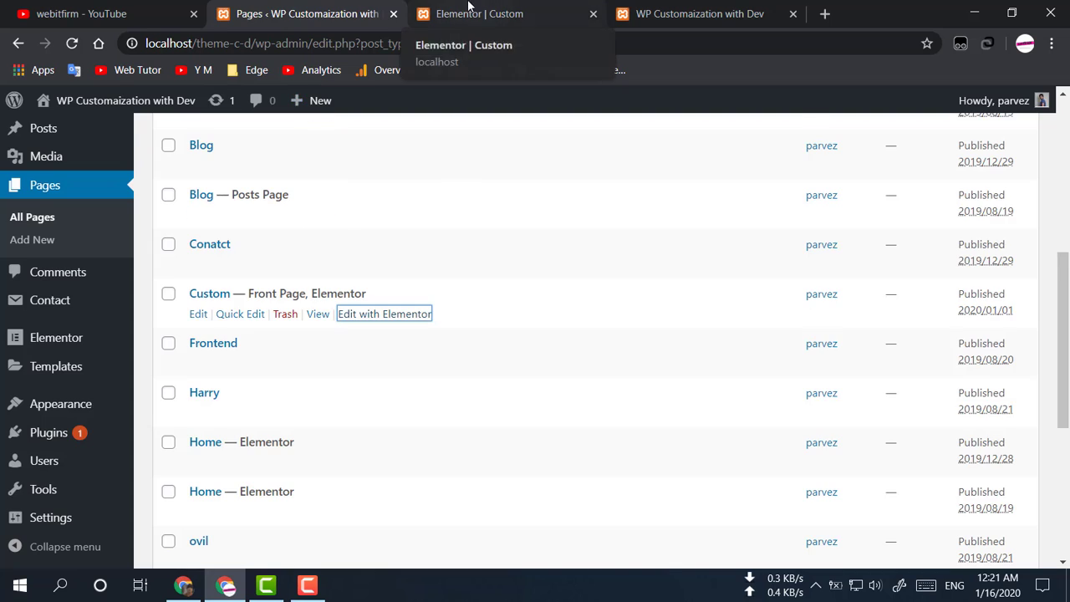
click(468, 14)
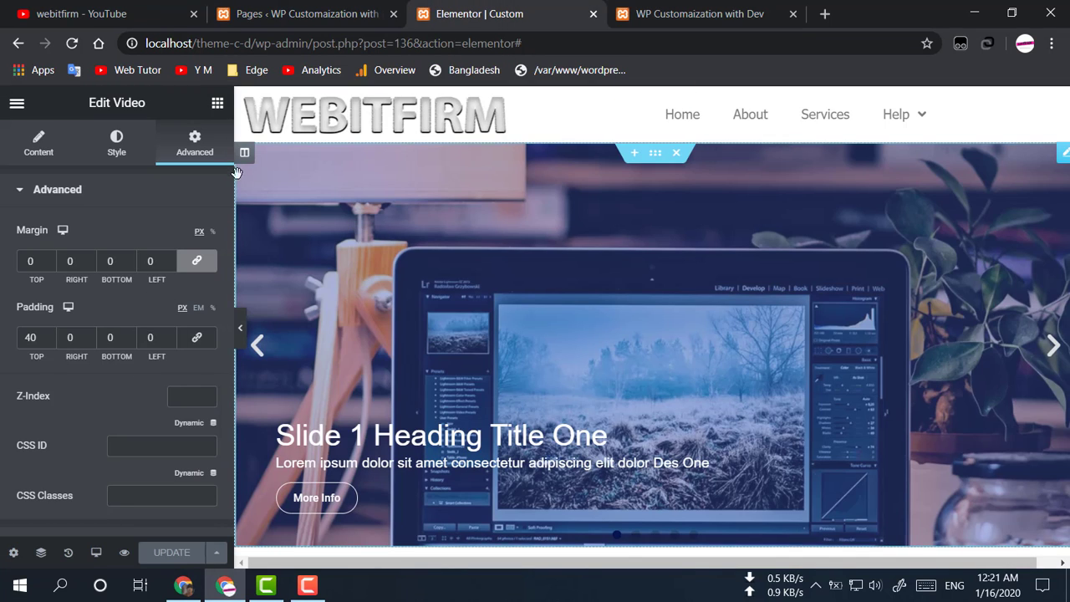
Try a Button widget between the slider and the "What Do You Want?" heading, and delete it again
click(217, 106)
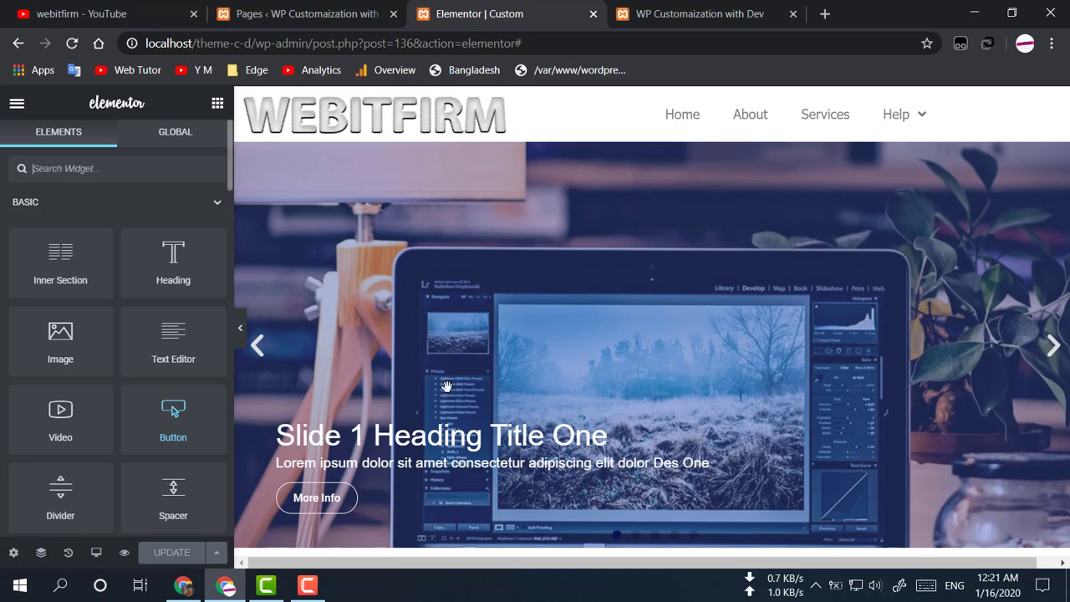
scroll(502, 342, down, 2)
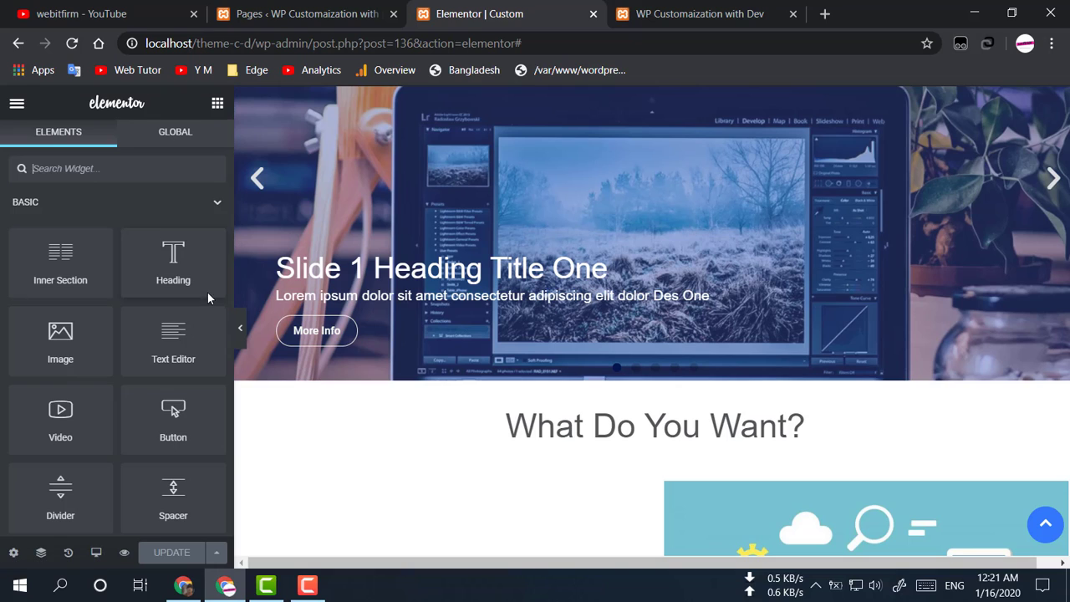
drag(195, 426, 540, 329)
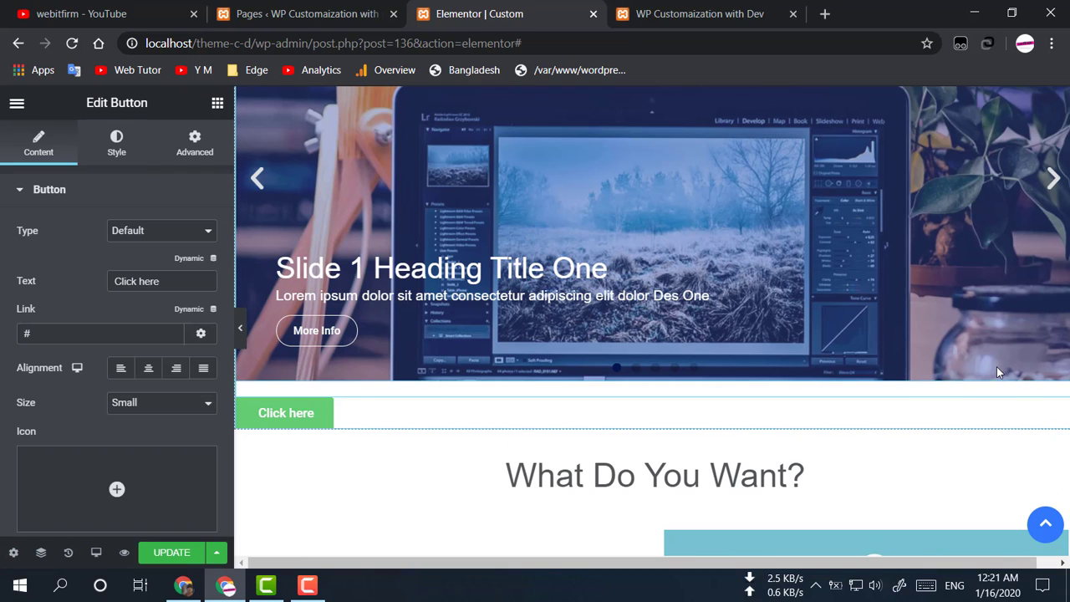
right_click(1064, 411)
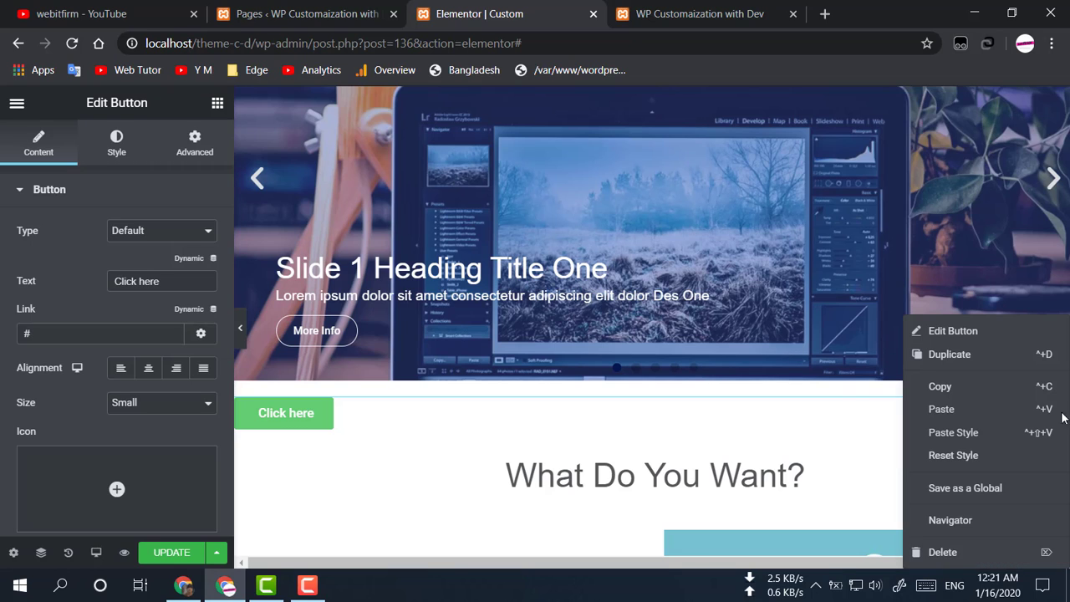
click(940, 552)
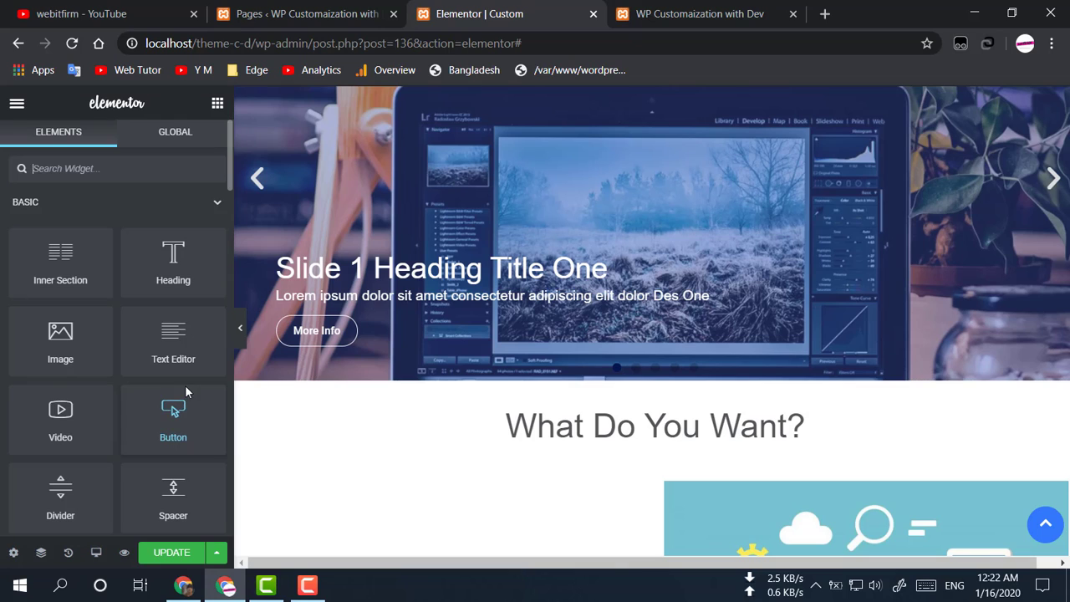
Add a new section with four equal columns below the video at the end of the page
scroll(103, 399, down, 1)
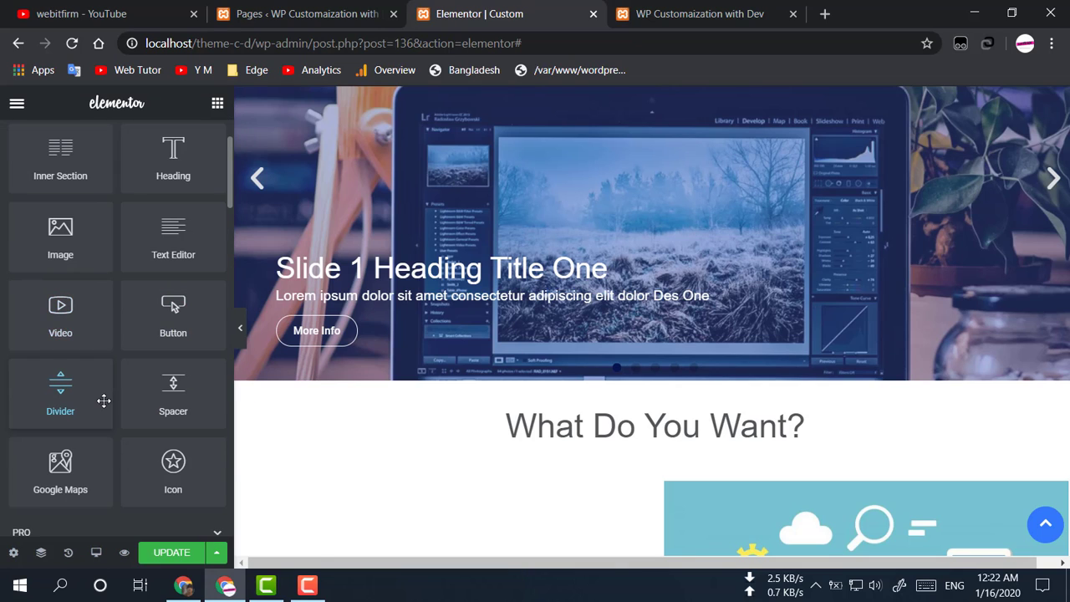
scroll(158, 407, down, 1)
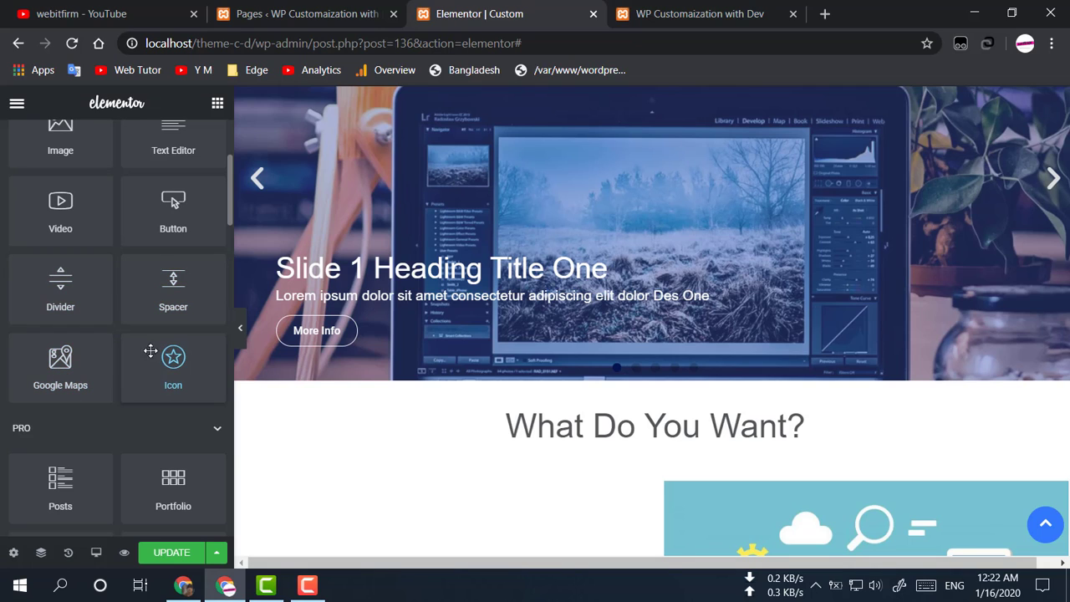
scroll(169, 294, down, 1)
scroll(133, 302, down, 1)
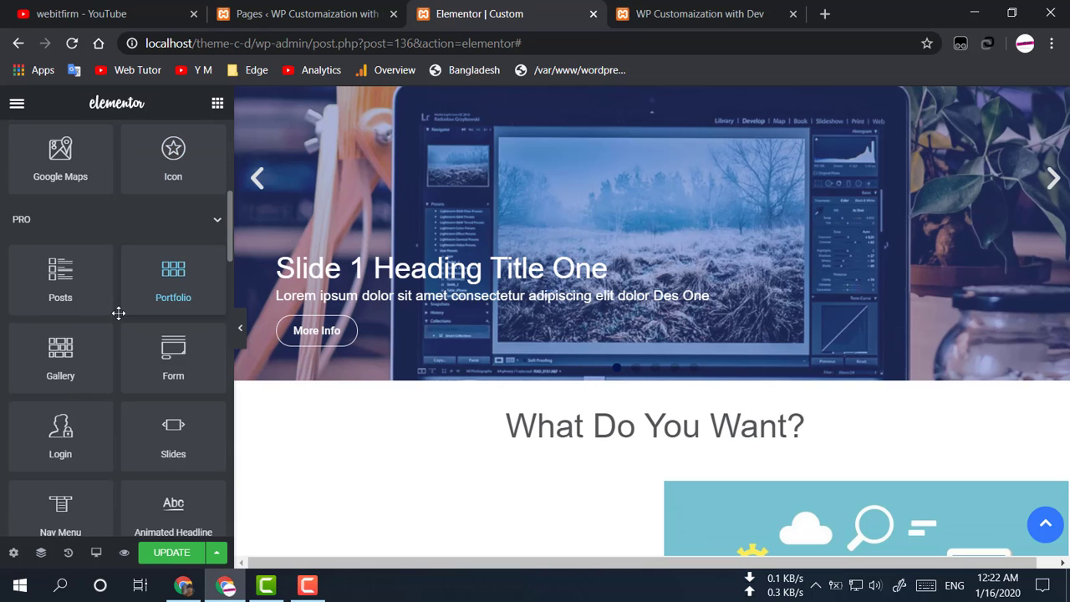
scroll(65, 323, up, 2)
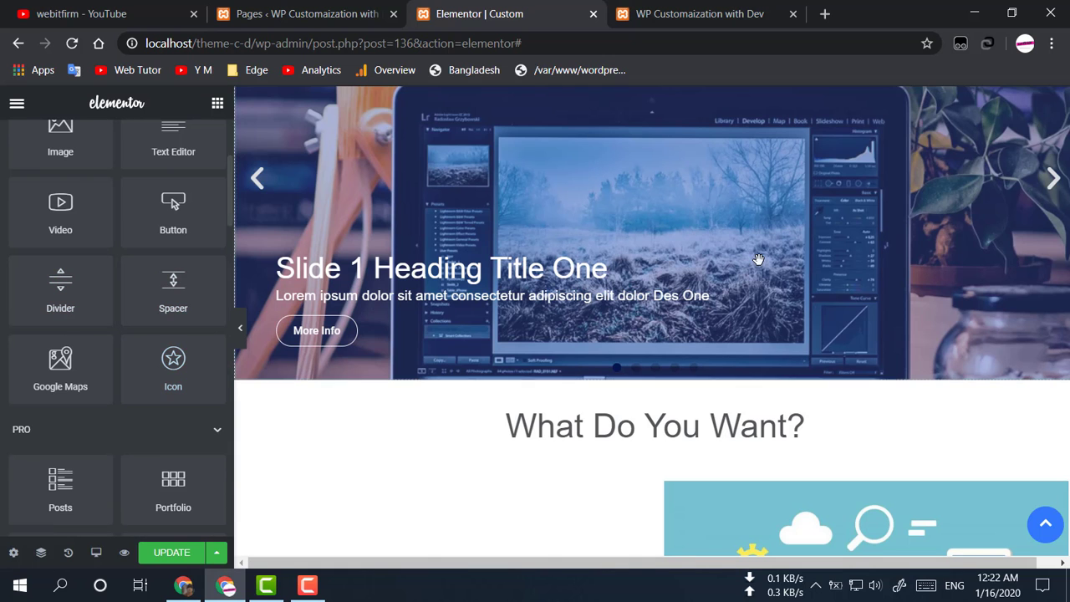
scroll(597, 312, down, 5)
scroll(597, 311, down, 2)
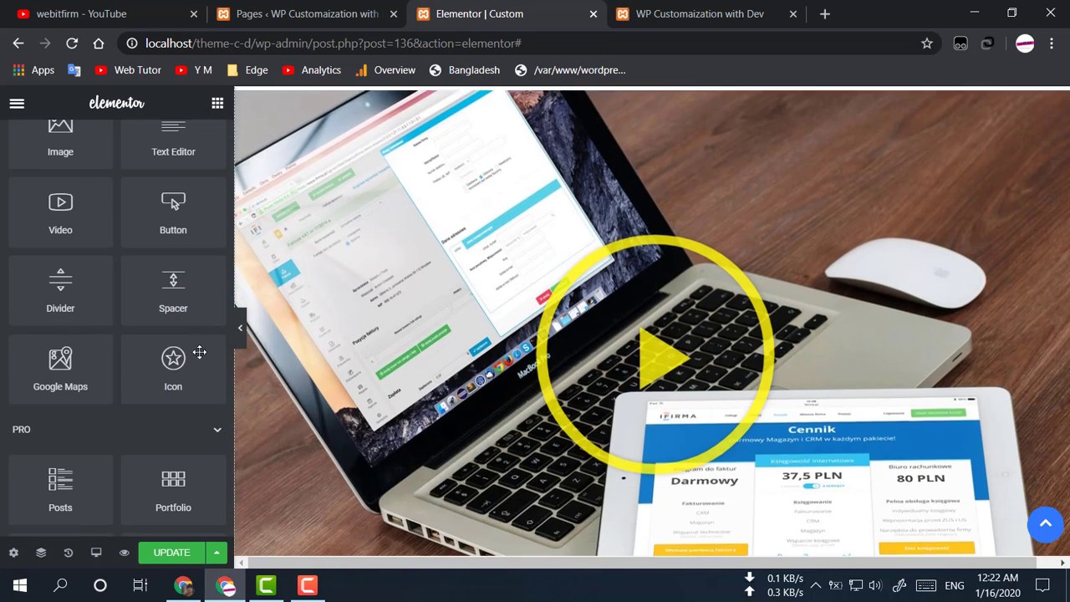
scroll(651, 264, down, 3)
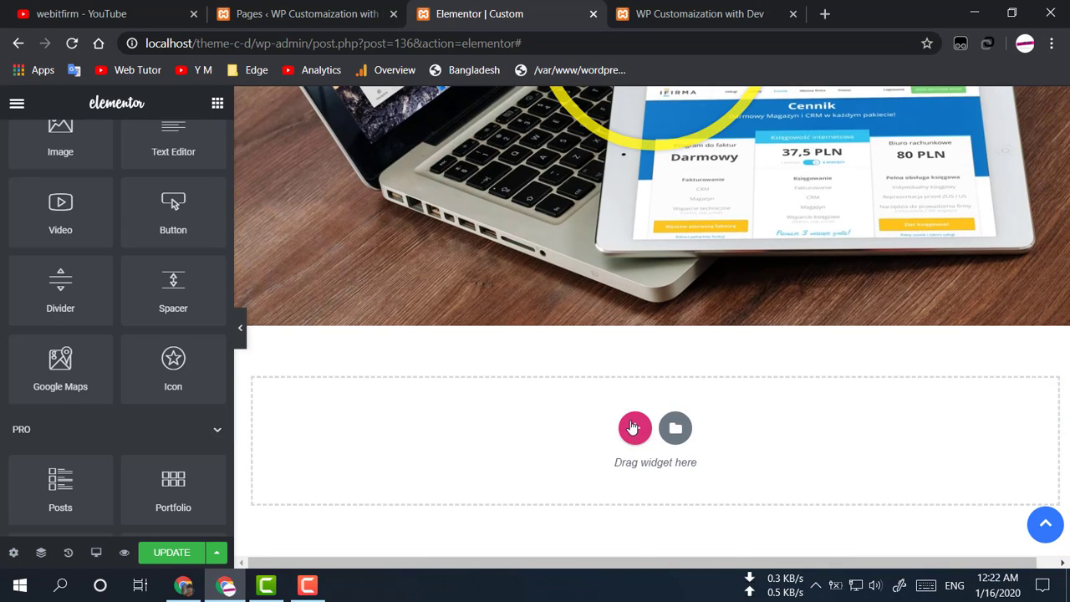
click(633, 428)
scroll(778, 426, down, 1)
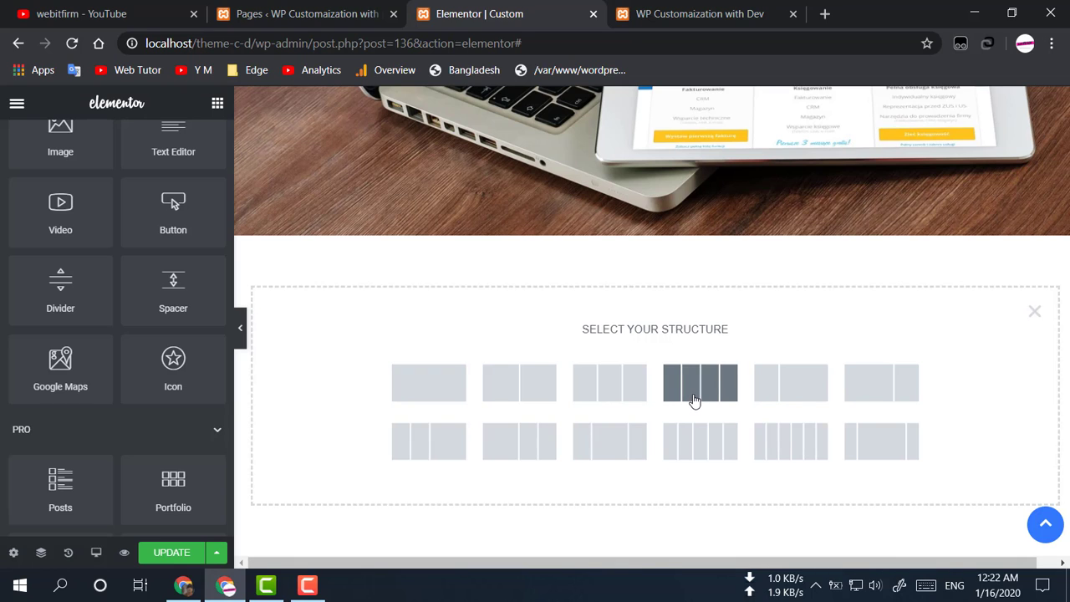
click(694, 399)
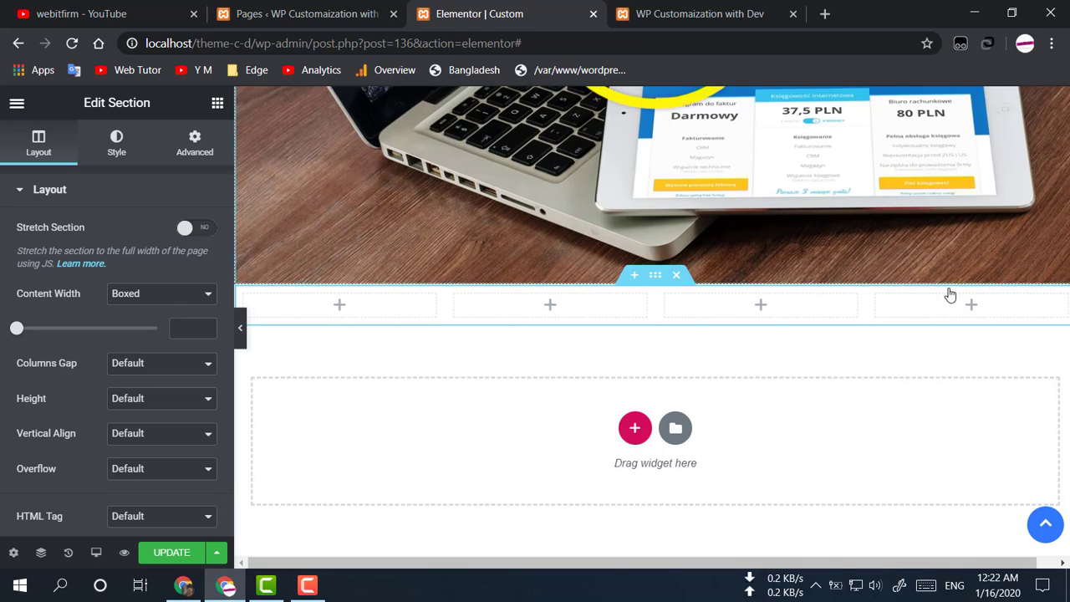
Place an Icon widget in each of the first three columns of the new section
click(340, 306)
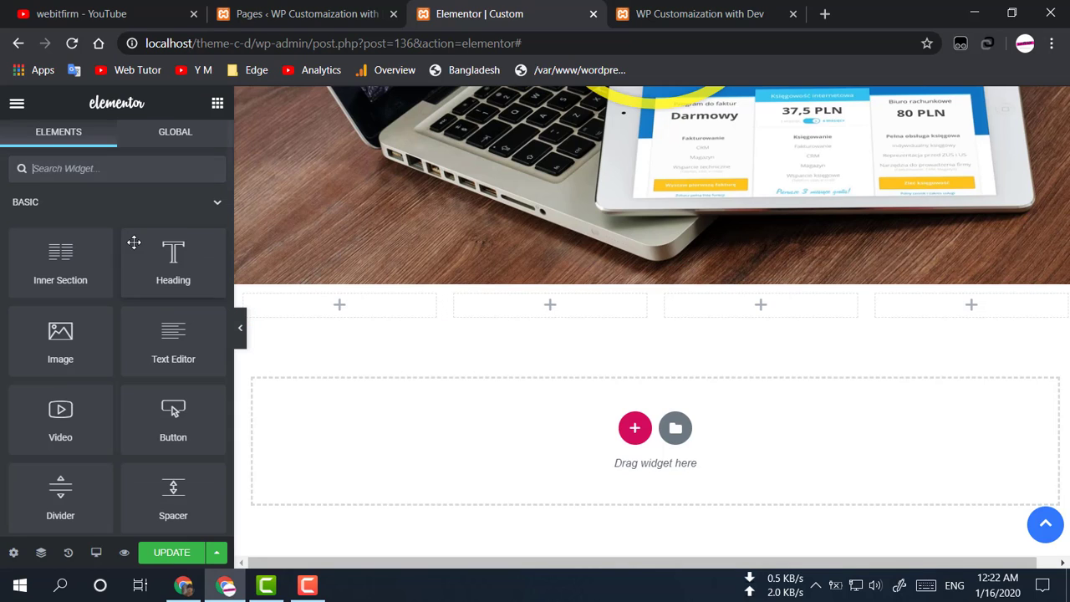
scroll(101, 397, down, 3)
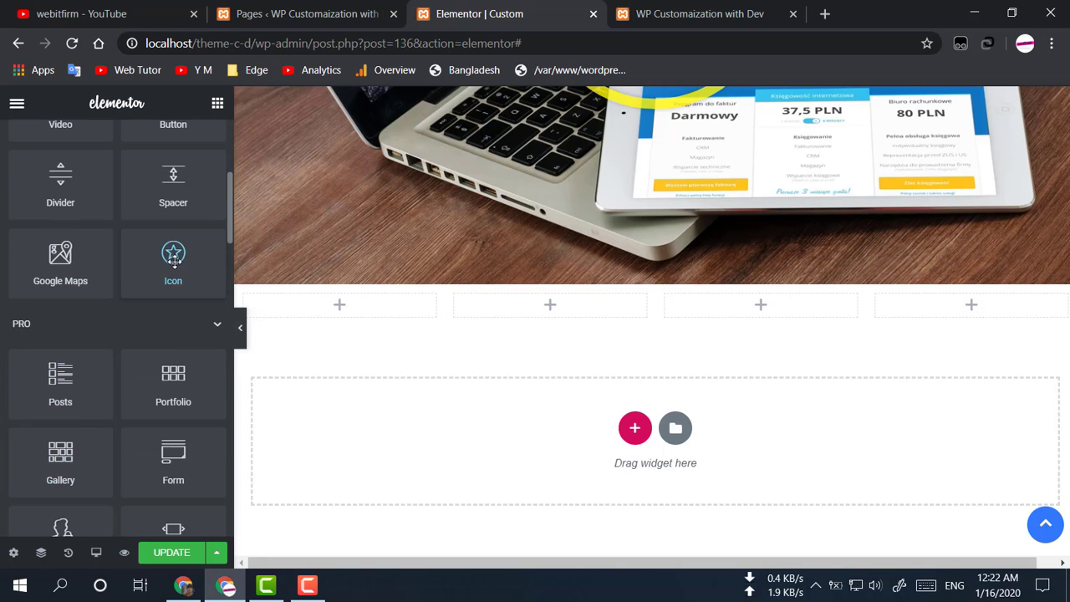
drag(173, 260, 330, 309)
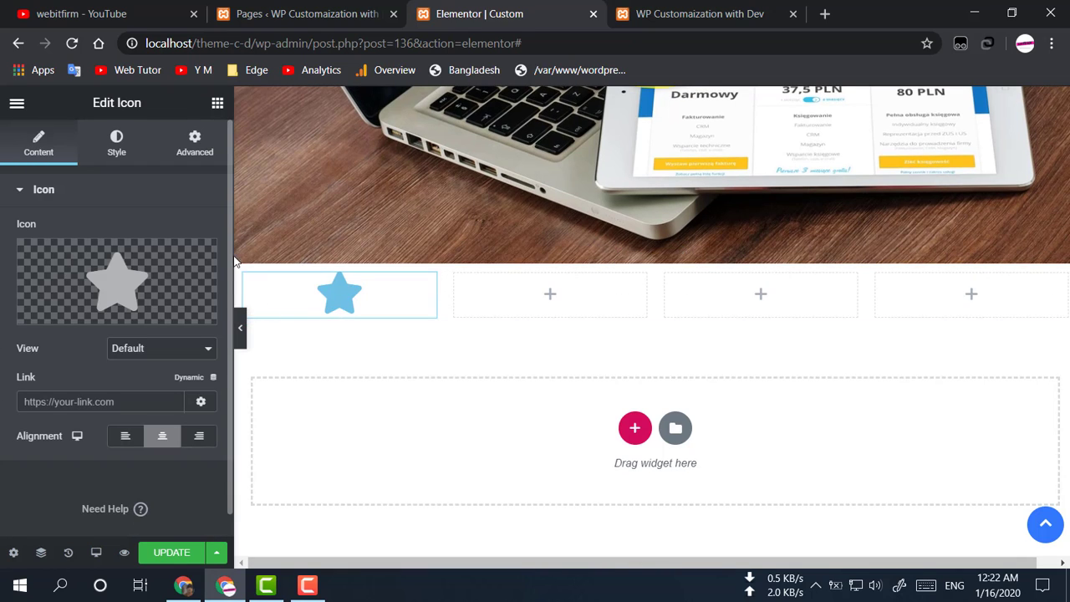
click(550, 296)
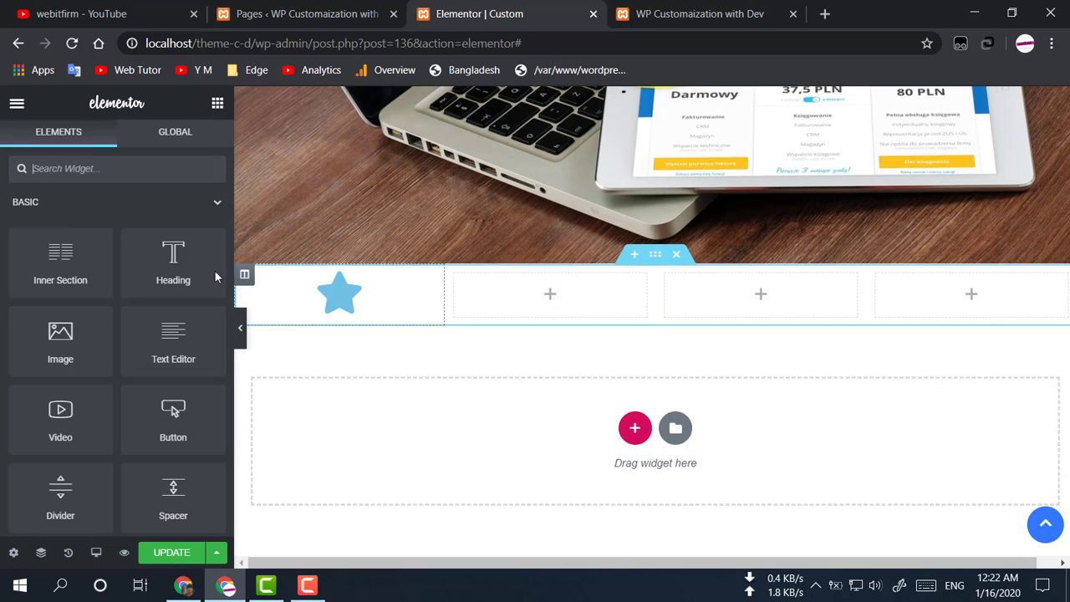
scroll(164, 464, down, 2)
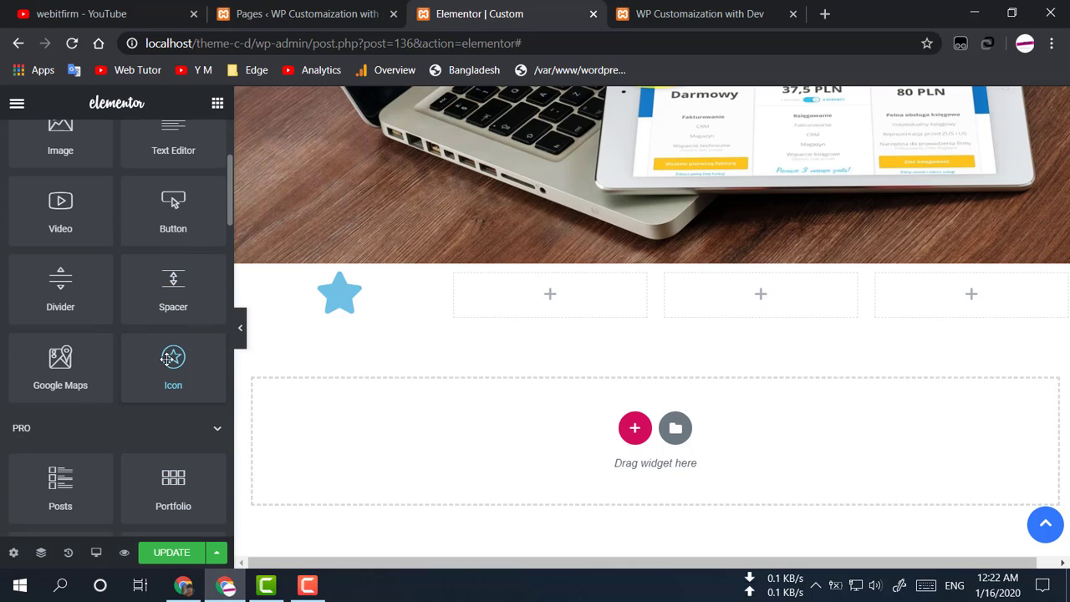
drag(173, 359, 552, 294)
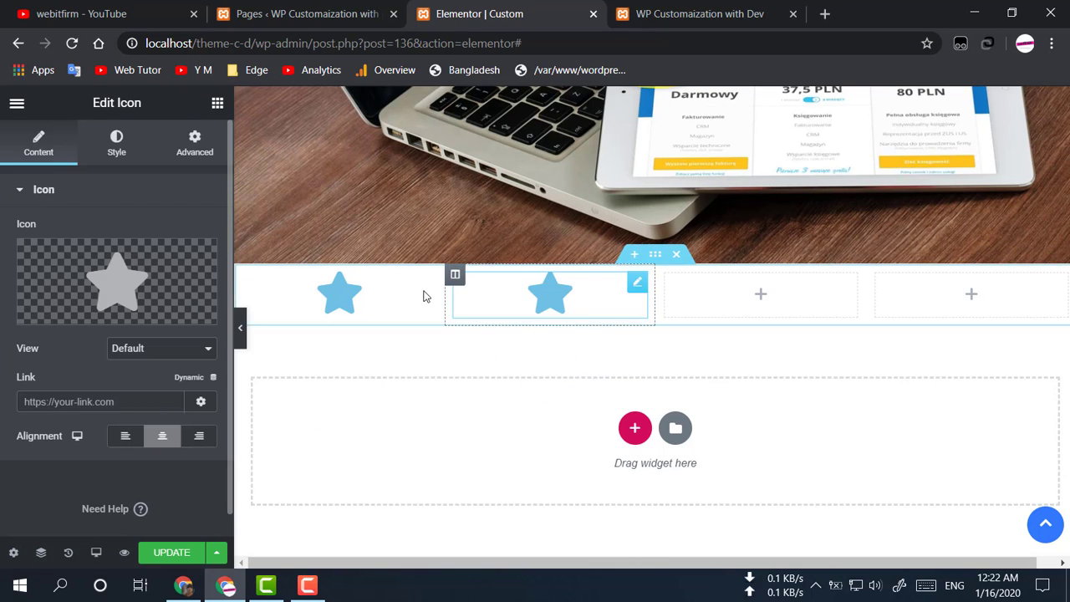
click(217, 102)
scroll(116, 414, down, 3)
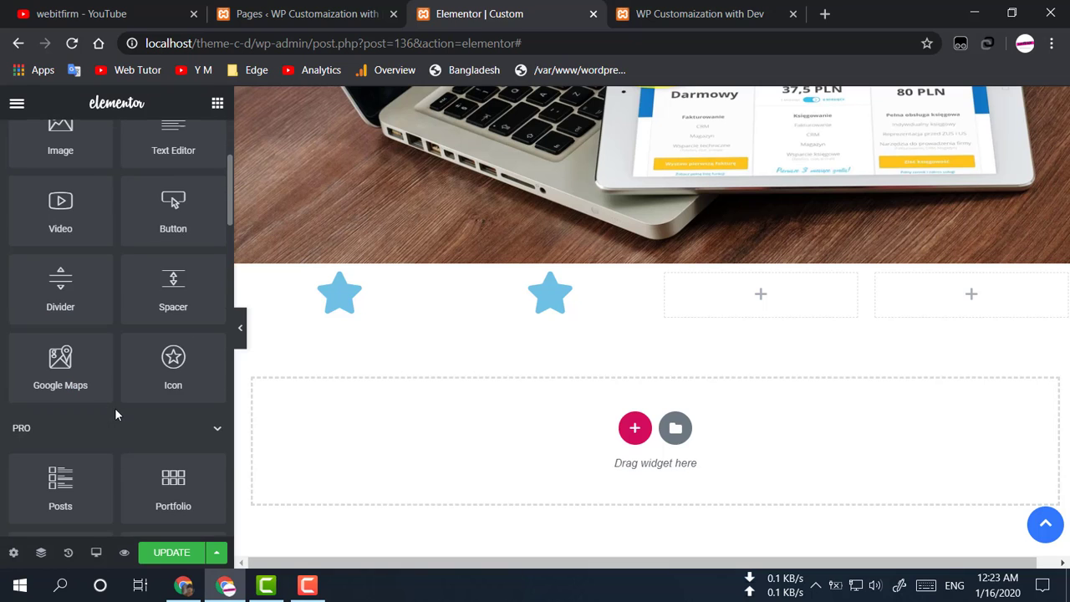
drag(173, 361, 728, 310)
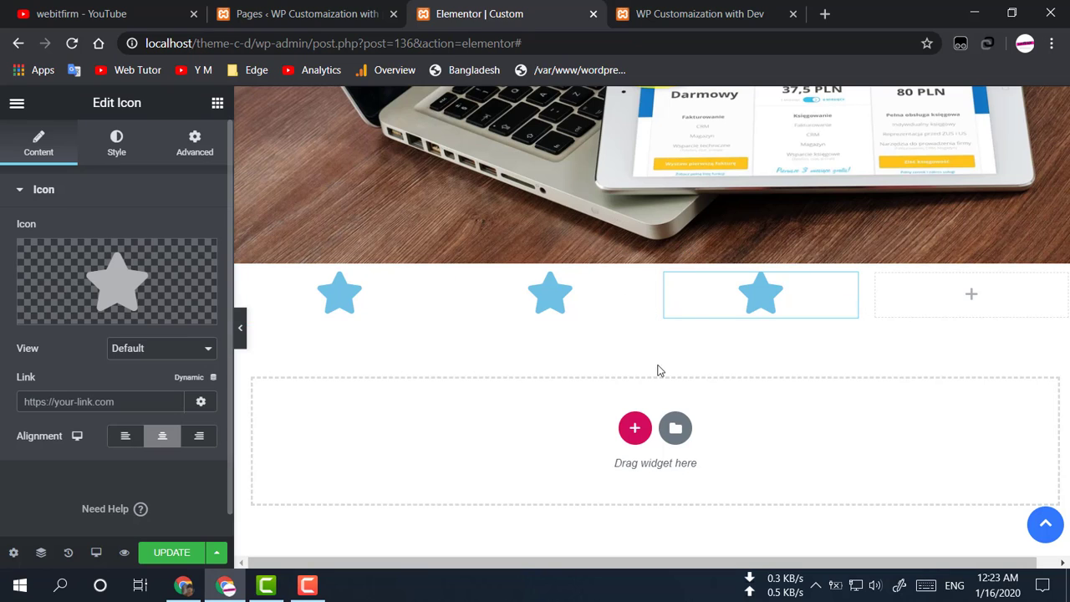
Copy the third column's star icon and paste it into the empty fourth column
right_click(715, 288)
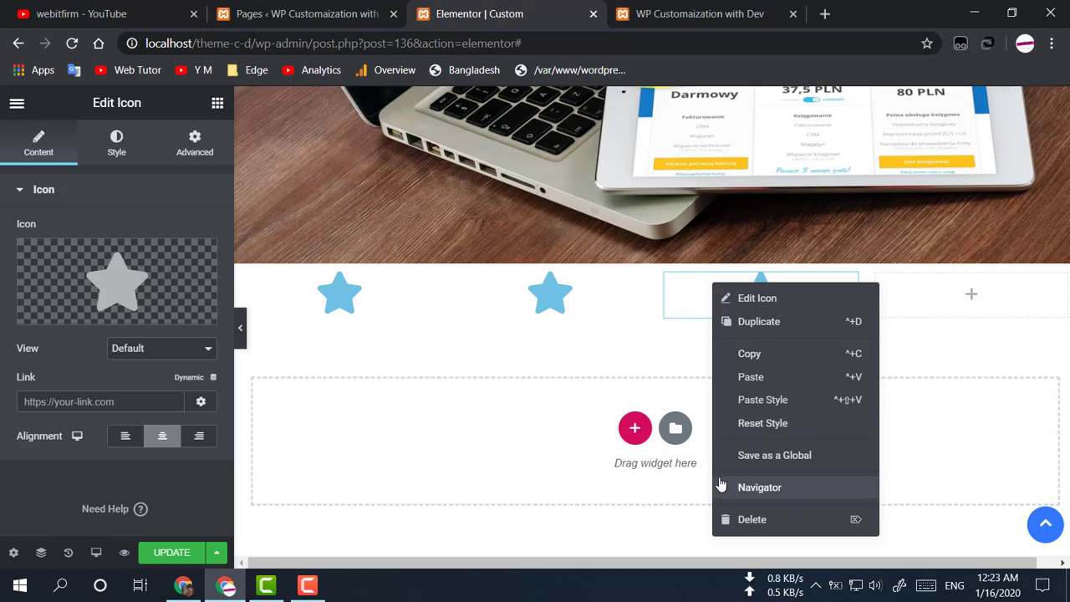
click(778, 358)
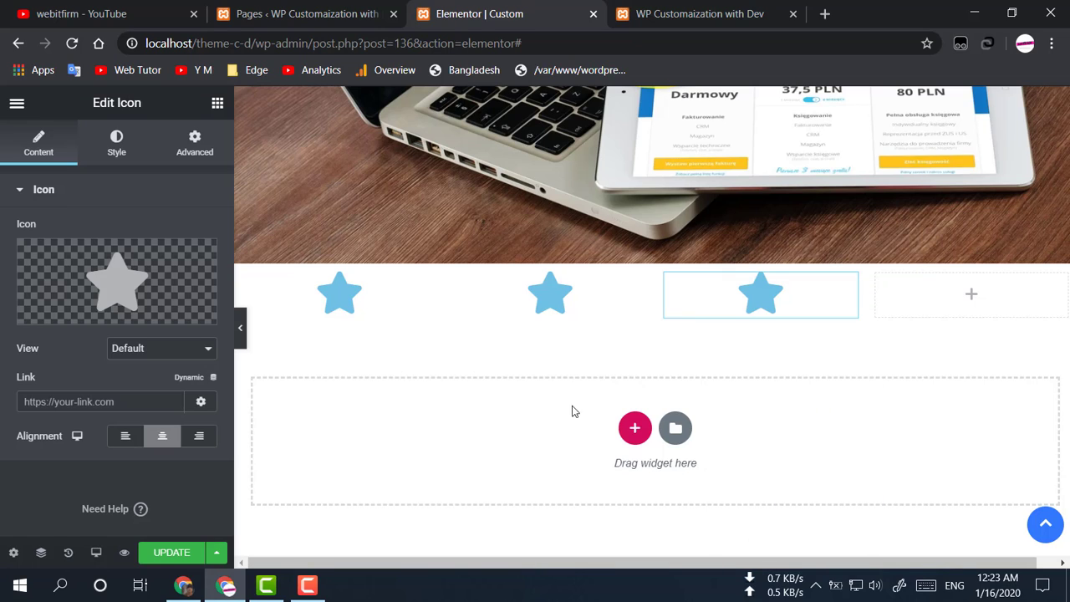
right_click(710, 300)
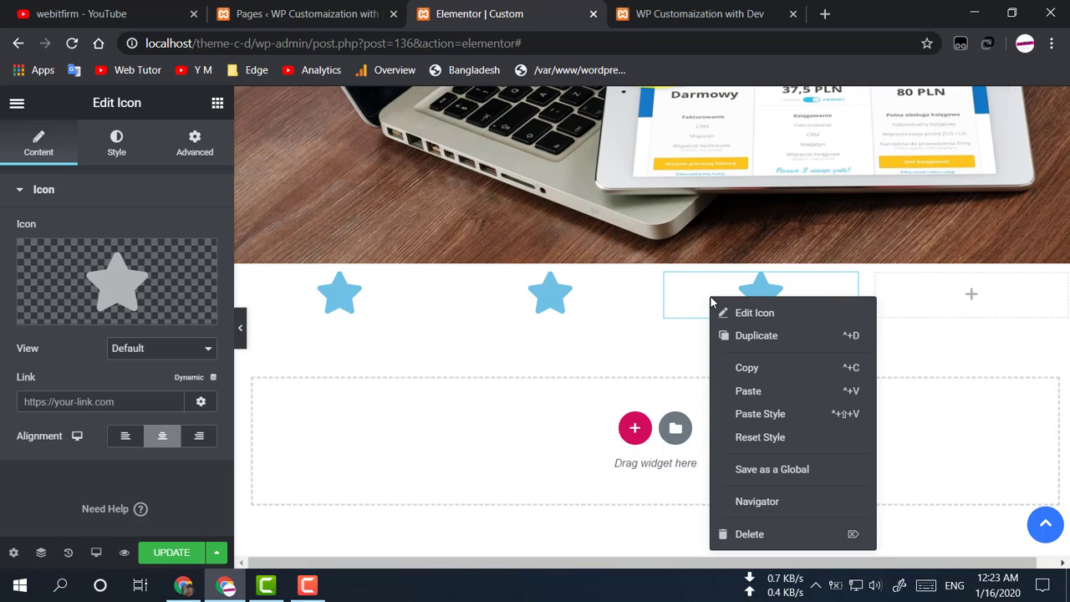
click(755, 371)
right_click(963, 305)
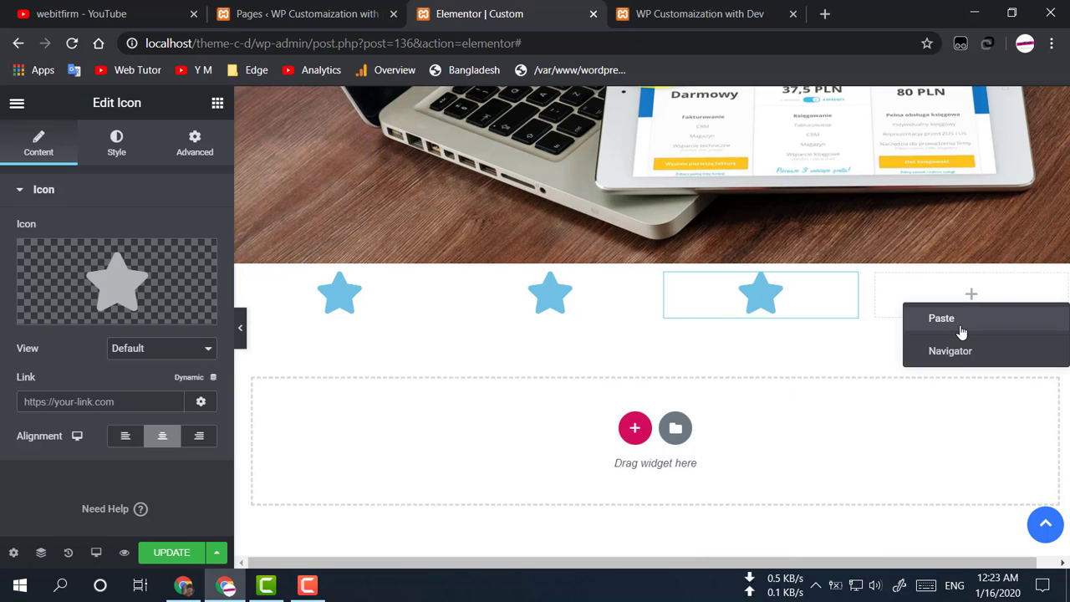
click(941, 319)
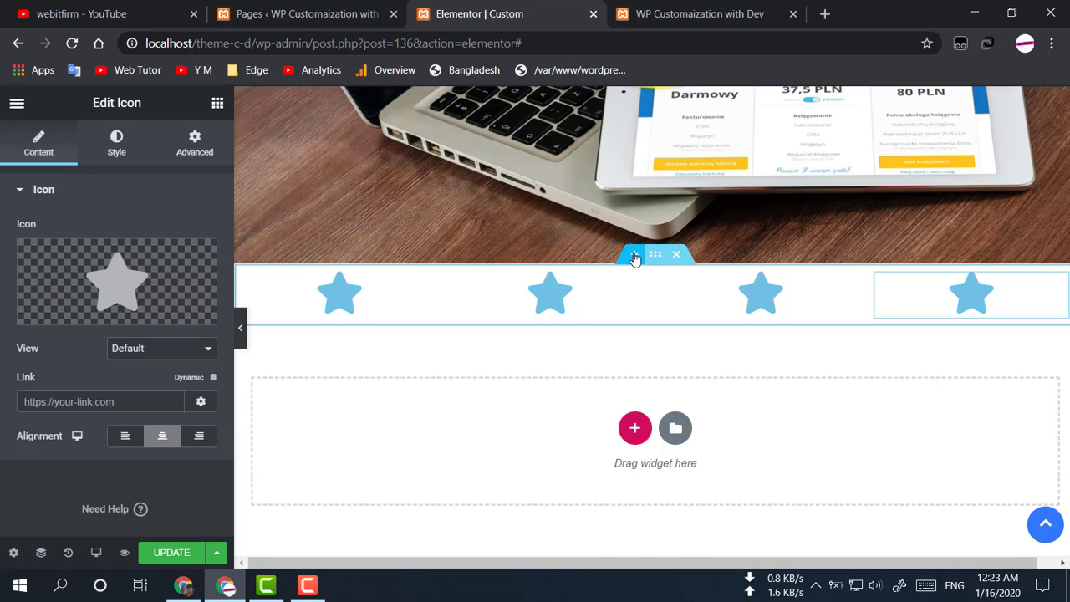
Insert a single-column section between the video and the icon row, and update the page
click(635, 259)
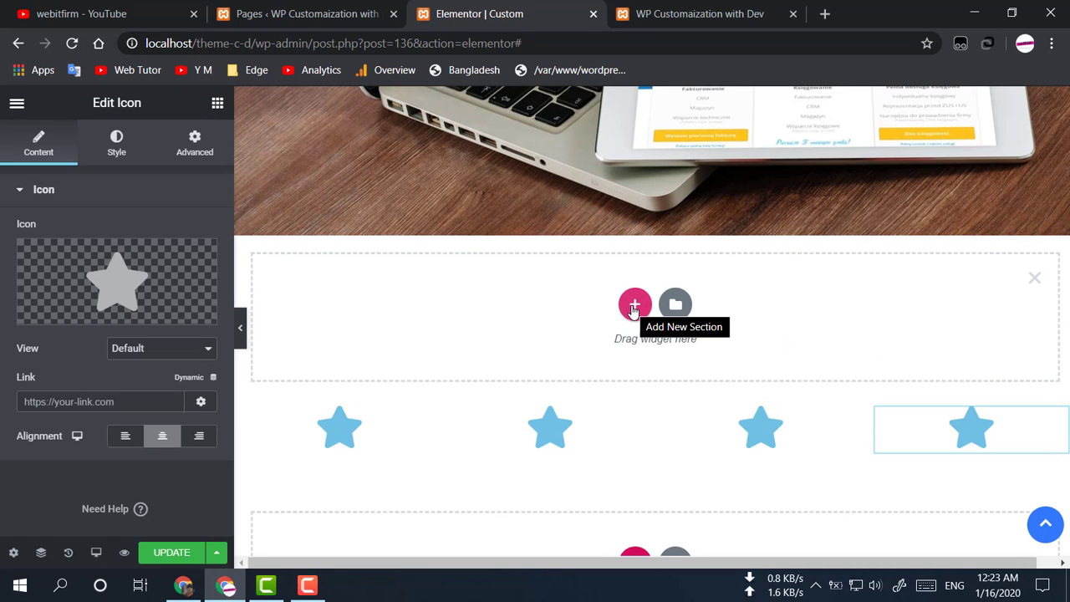
click(634, 305)
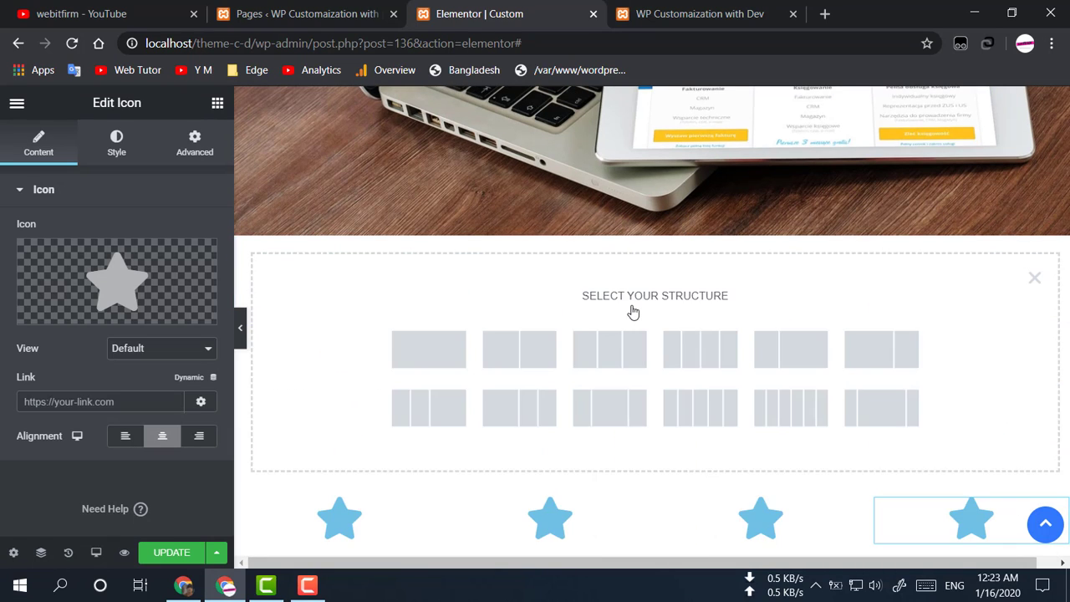
click(415, 361)
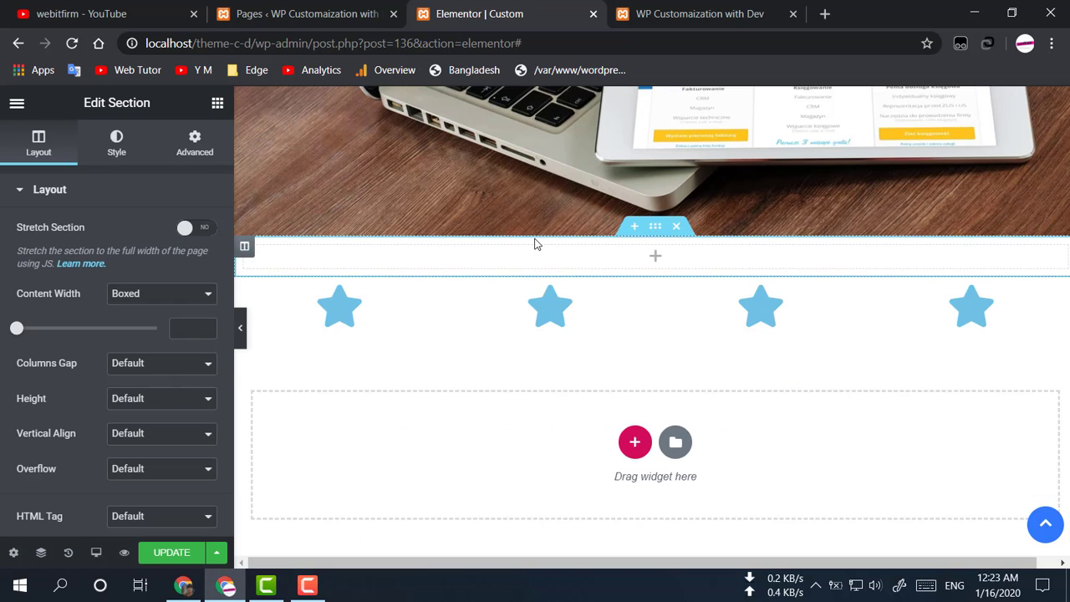
click(173, 553)
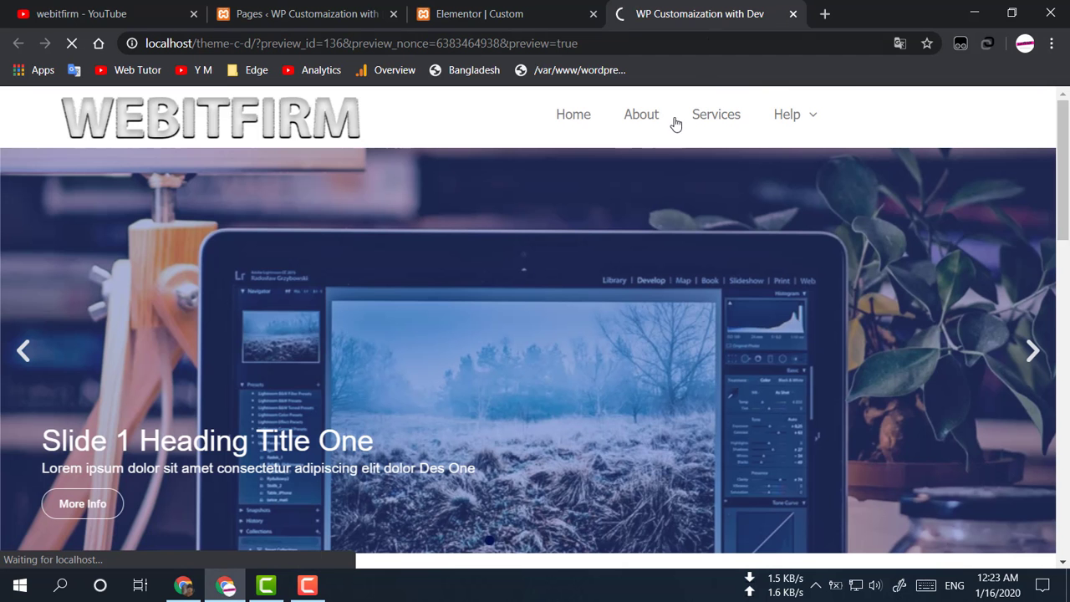
Compare the spacing between the video and the icon row in the page preview with the editor
scroll(489, 286, down, 15)
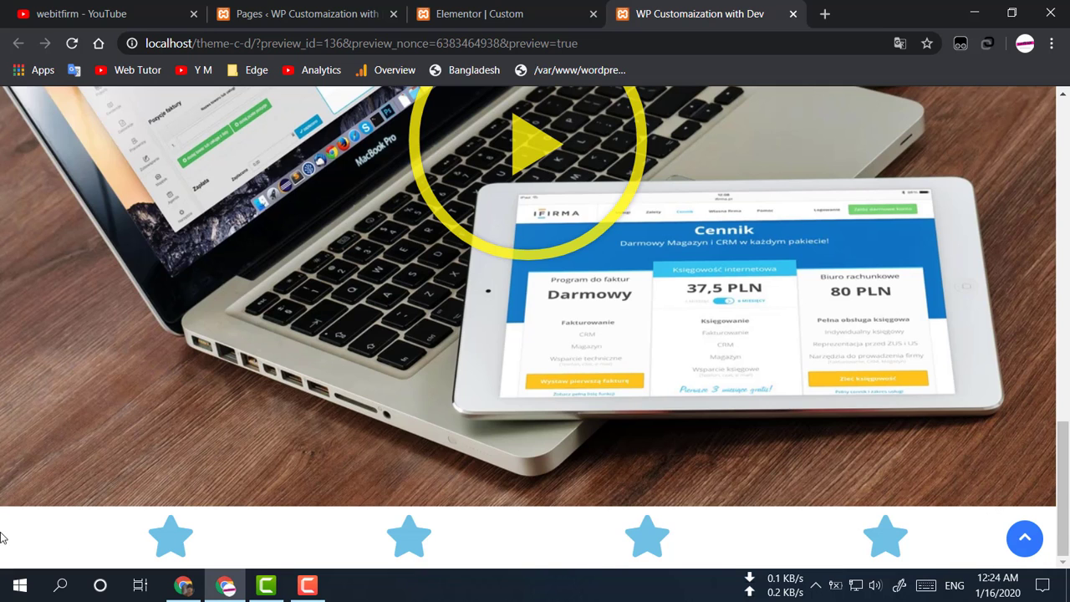
click(501, 14)
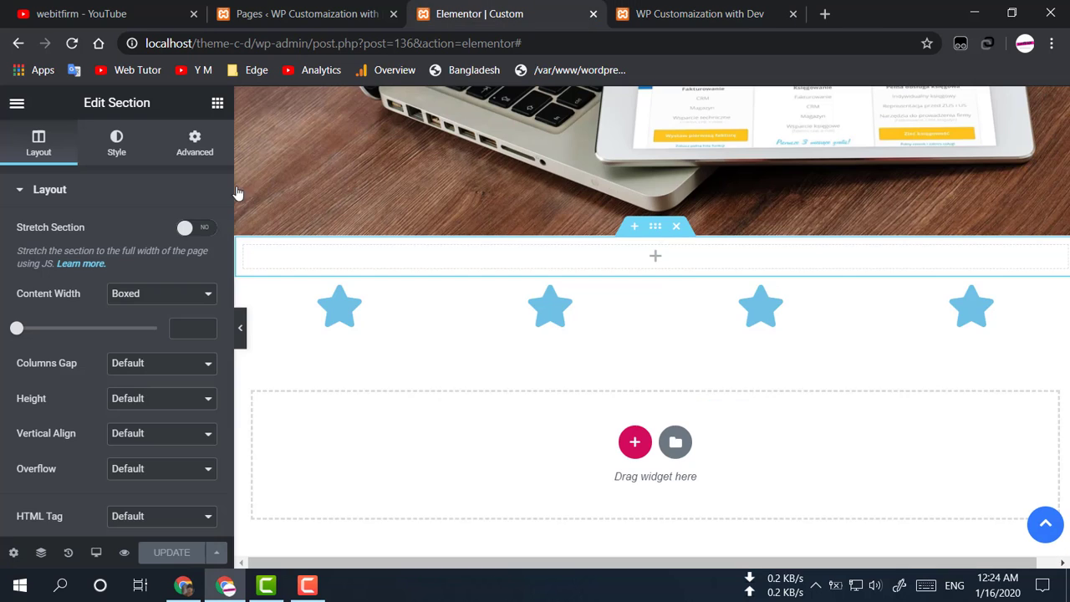
click(694, 13)
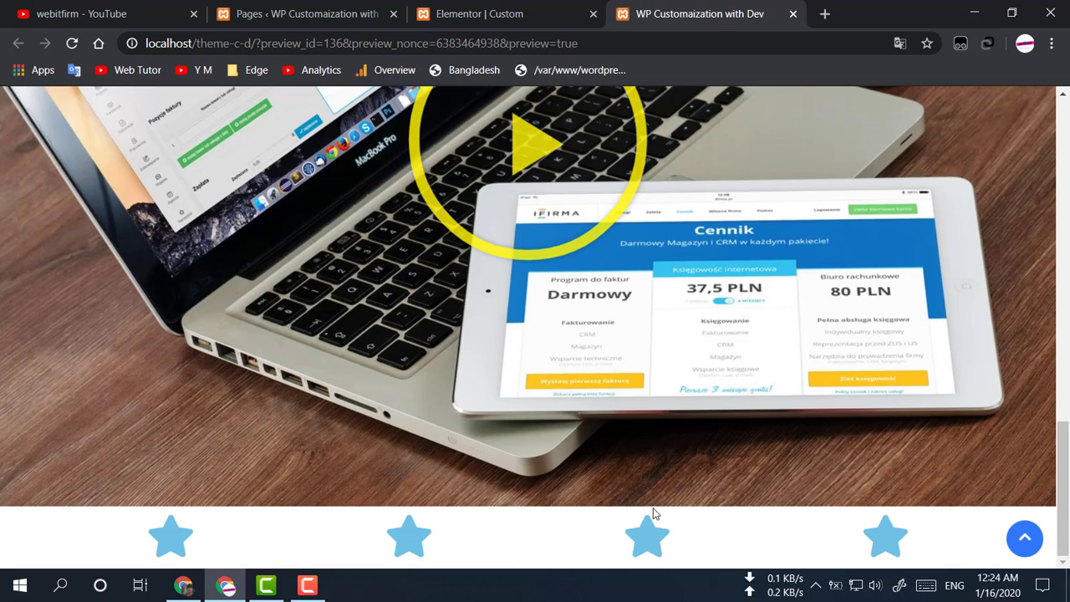
key(ctrl+Page_Up)
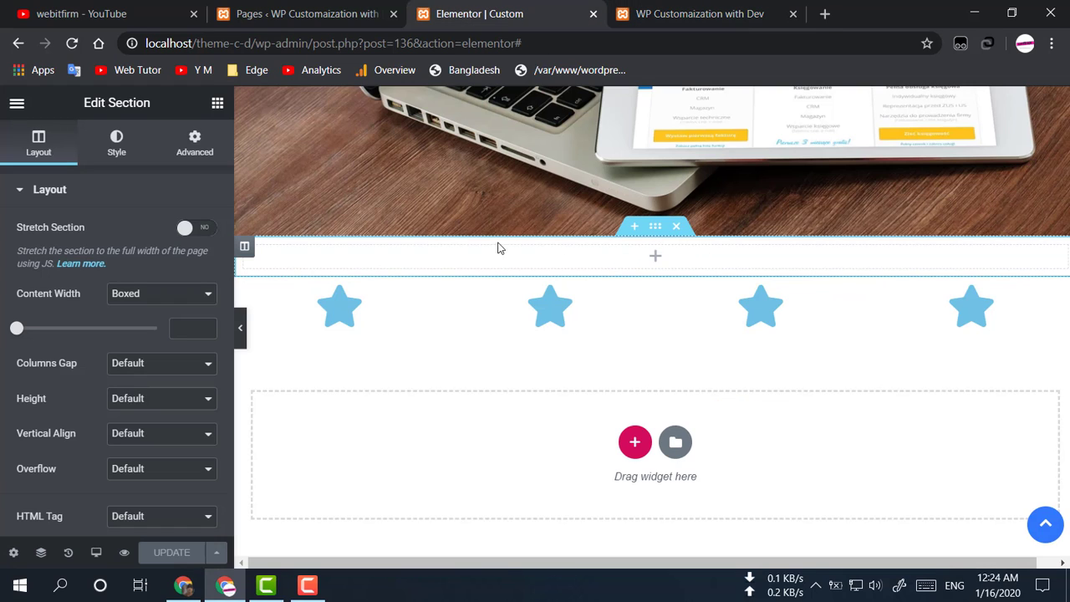
Delete the empty single-column section between the video and the icon row, and update the page
right_click(571, 252)
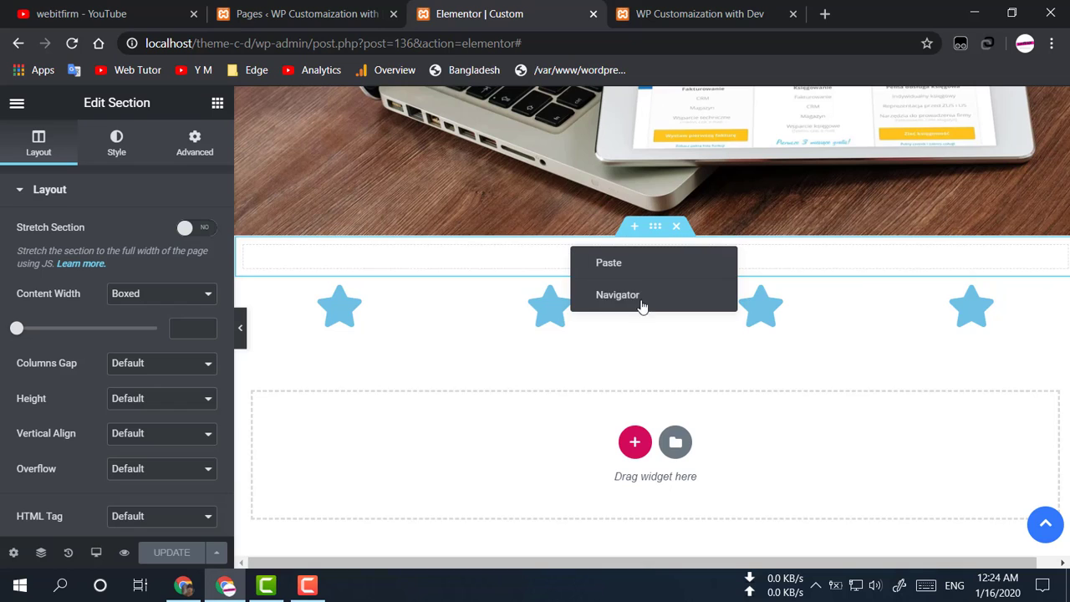
right_click(254, 252)
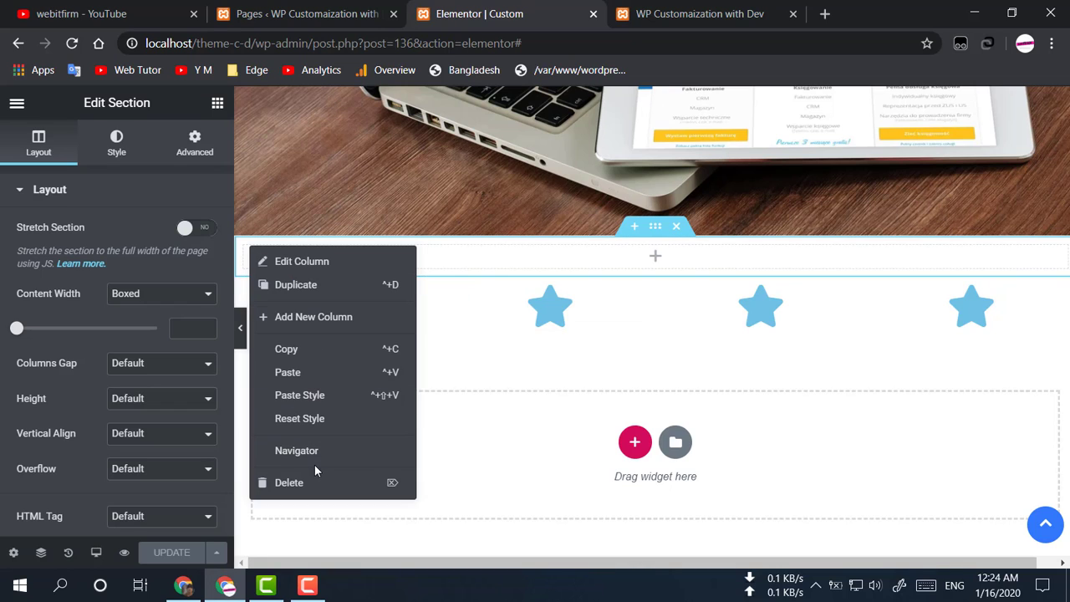
click(280, 482)
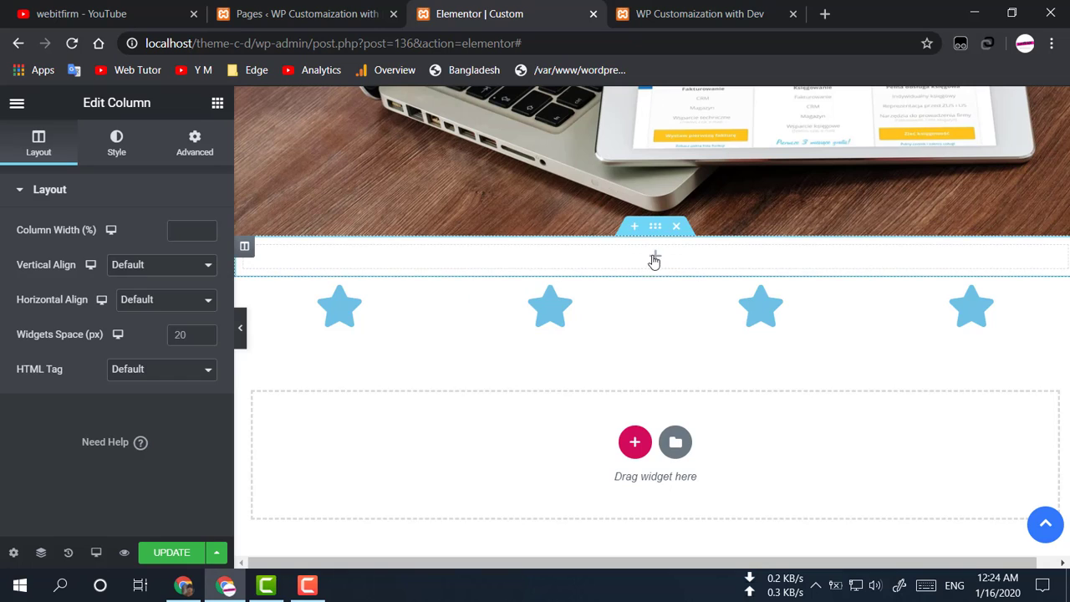
right_click(247, 256)
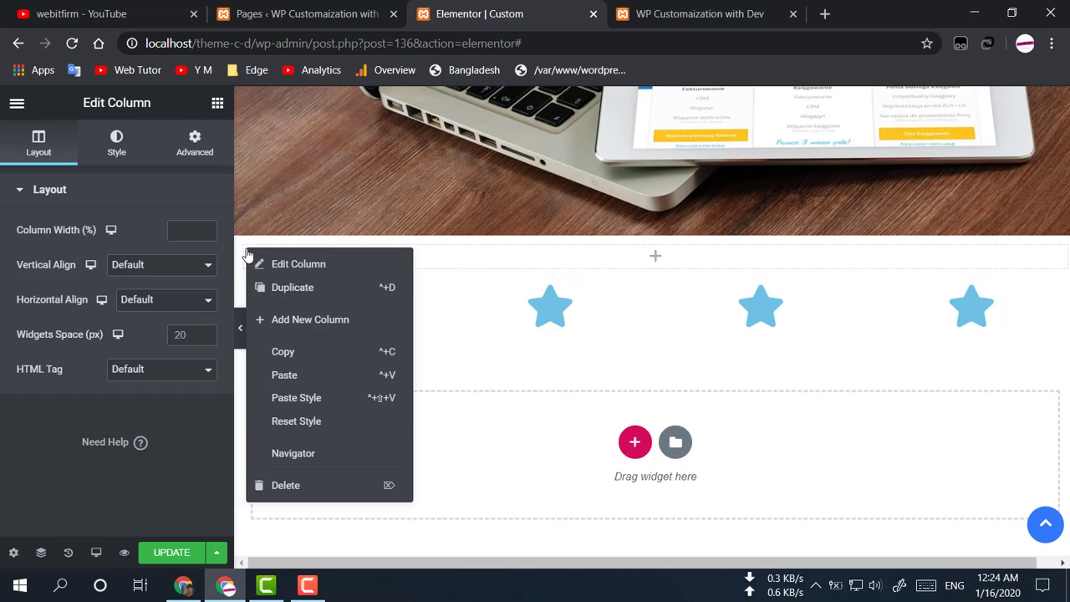
click(292, 485)
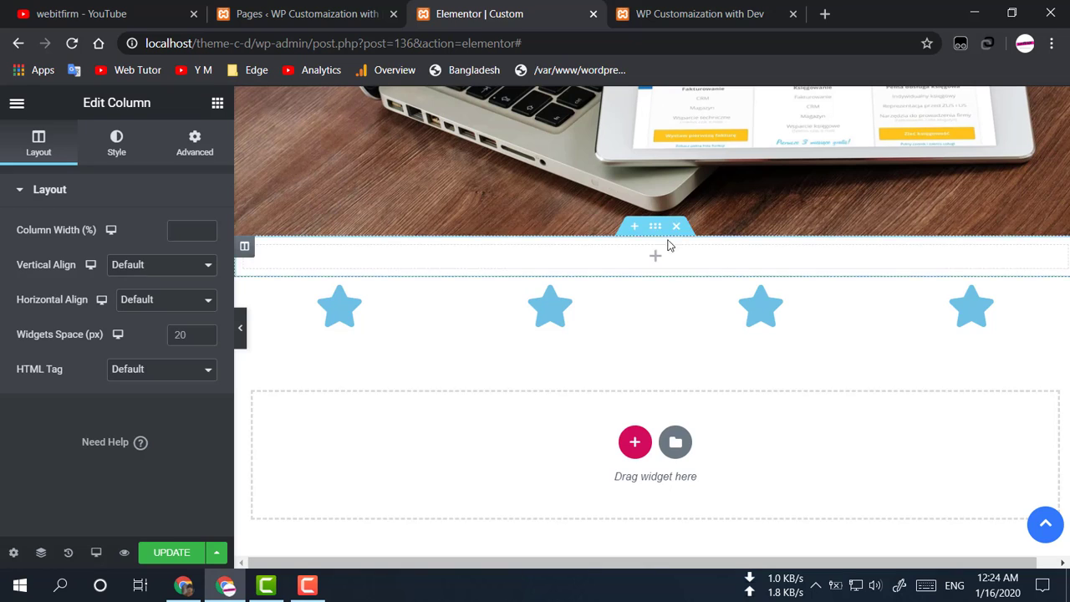
click(676, 229)
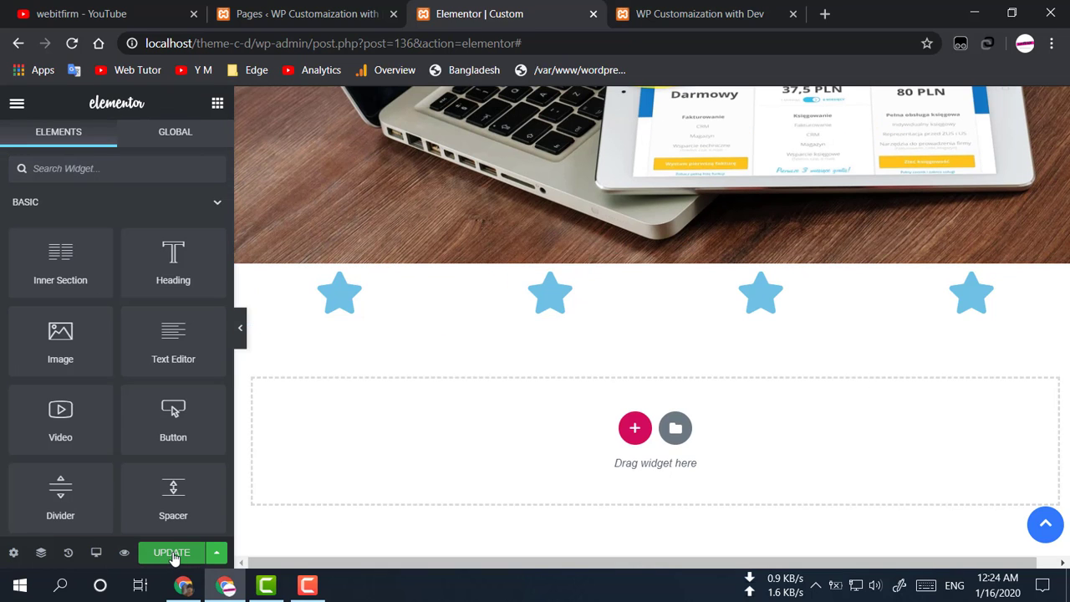
click(173, 556)
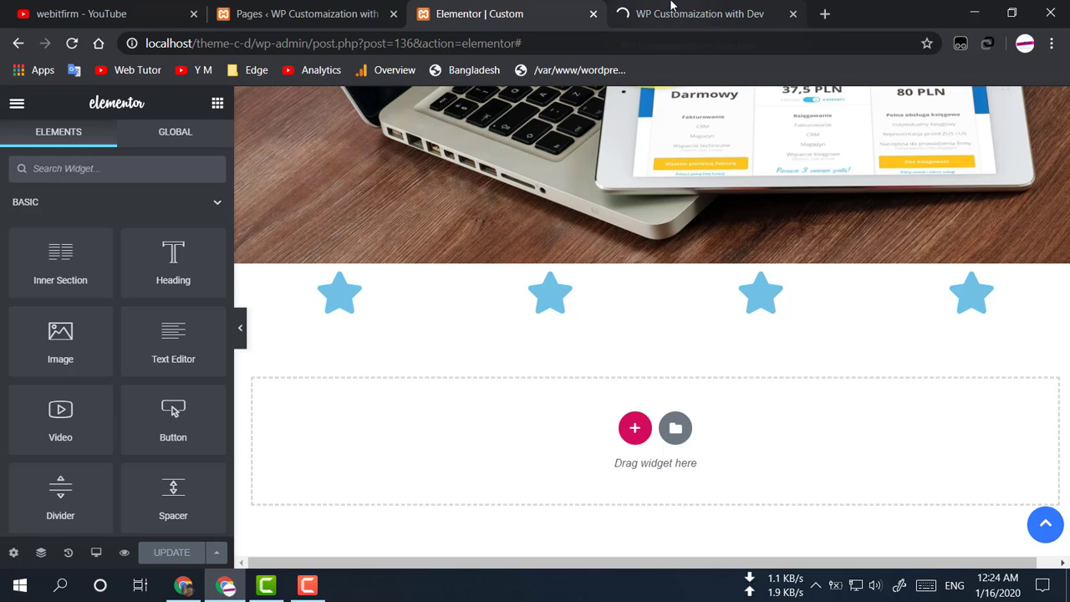
Check the gap between the video and the icon row in the reloaded page preview
click(671, 10)
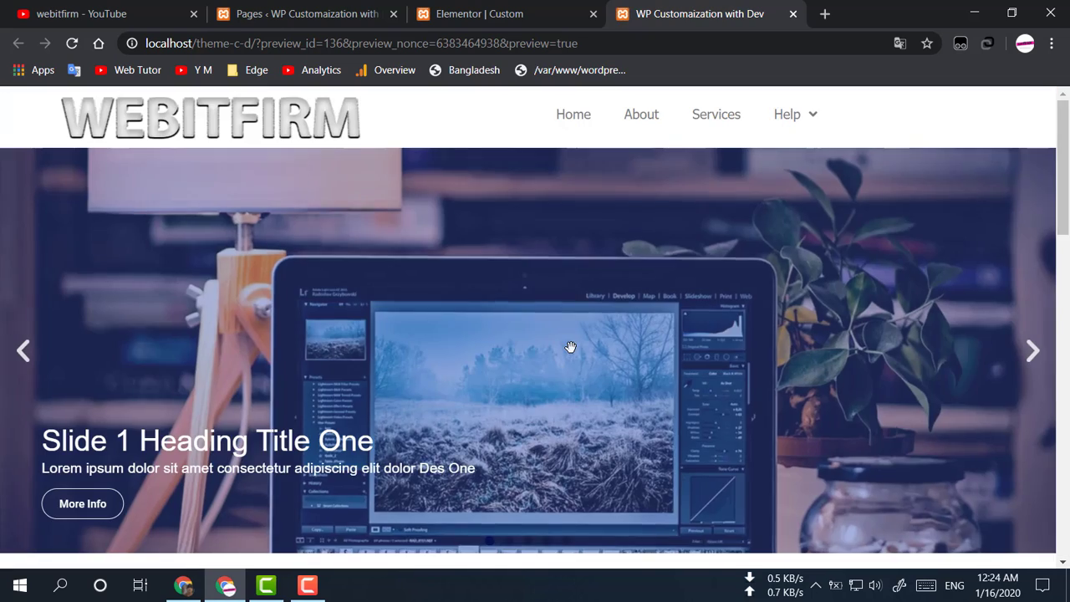
scroll(571, 351, down, 15)
scroll(572, 346, down, 2)
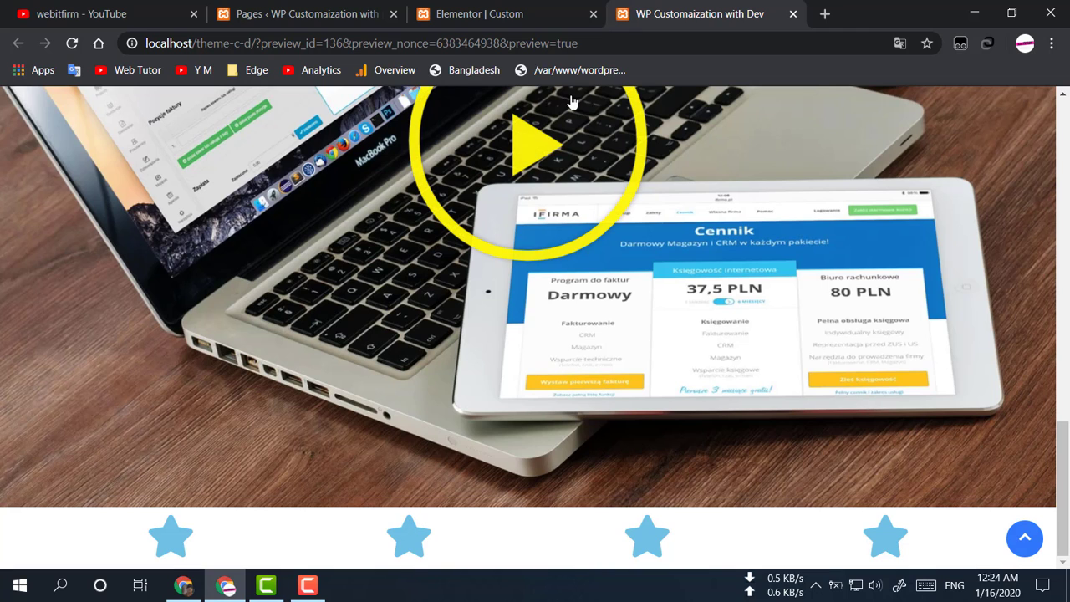
Back in the Elementor editor, insert a single-column section directly above the icon row
click(527, 8)
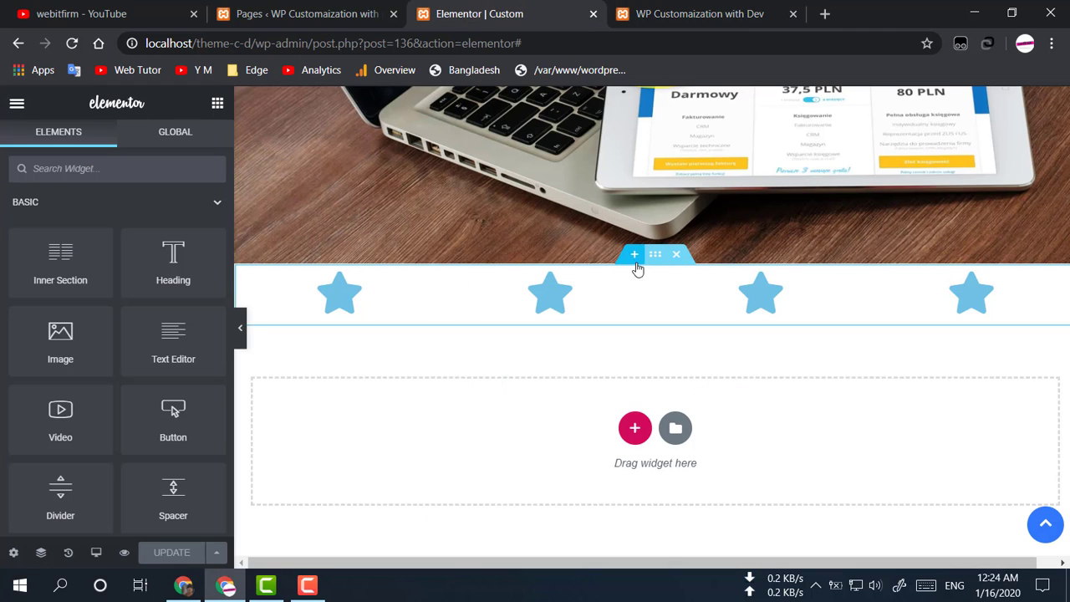
click(635, 254)
click(632, 307)
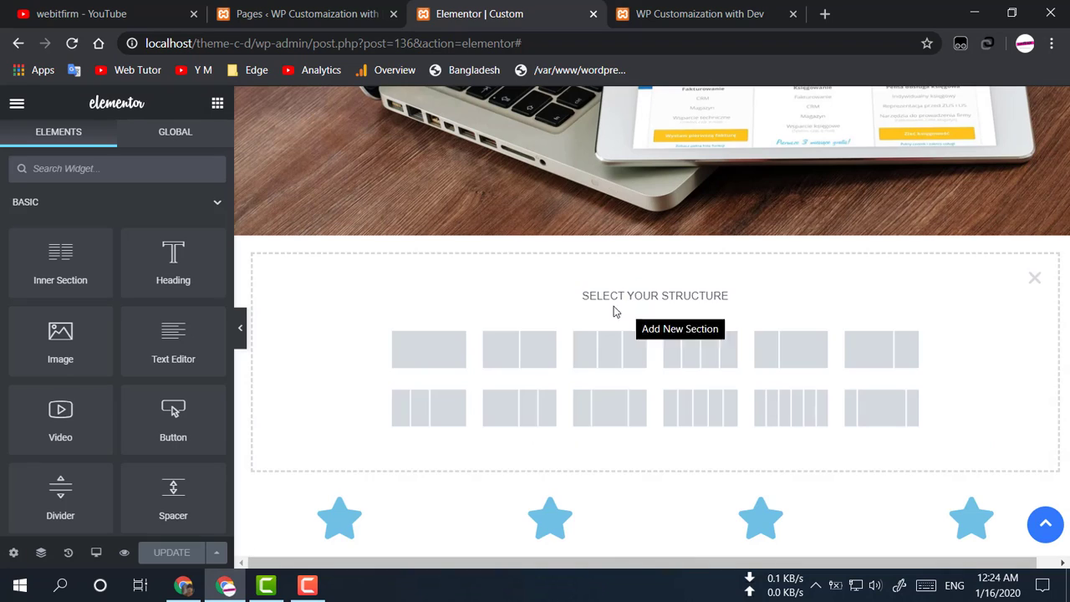
click(441, 349)
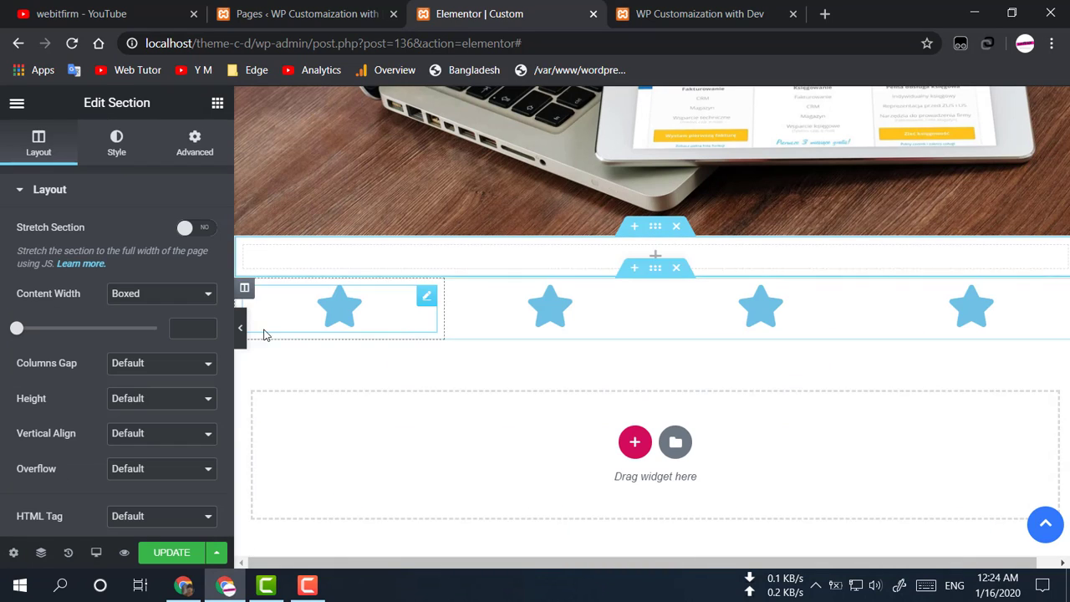
Add a Spacer widget to the empty section above the icons, set its space to 40, and update the page
click(627, 255)
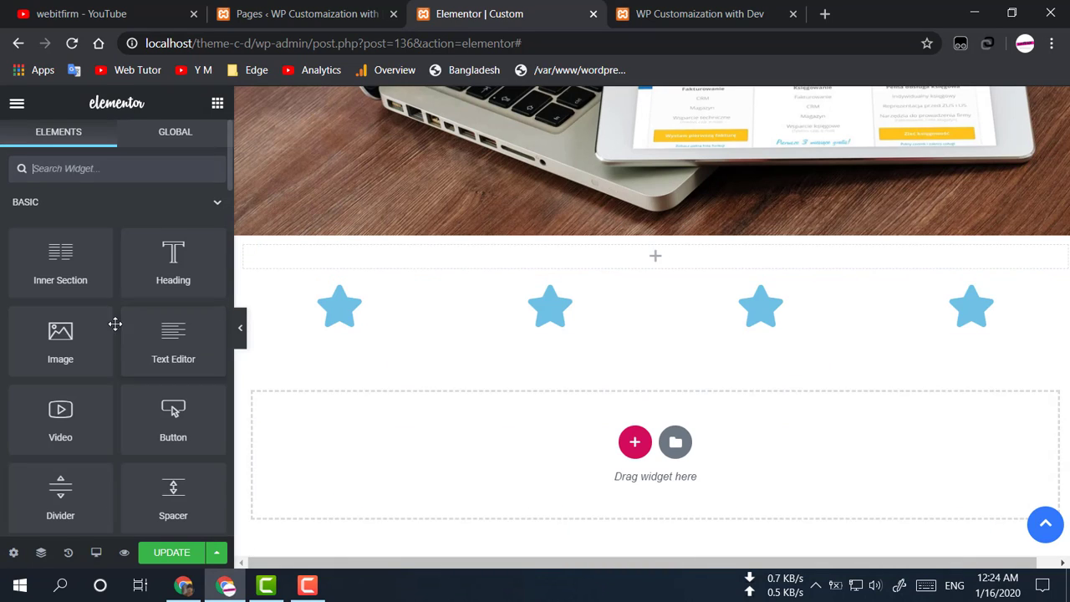
scroll(173, 359, down, 1)
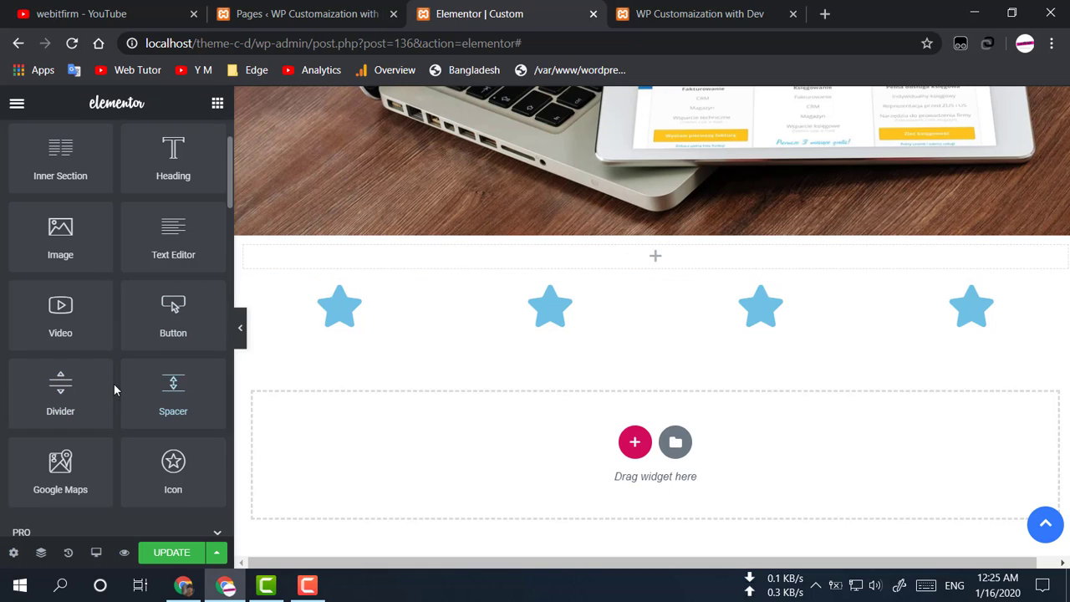
drag(175, 384, 688, 254)
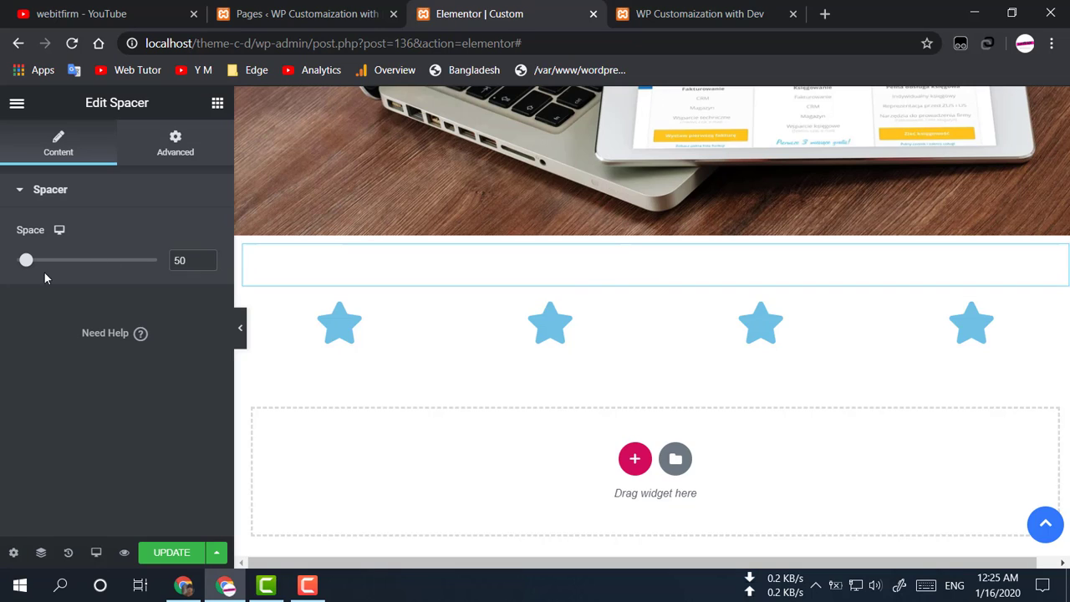
drag(26, 262, 24, 263)
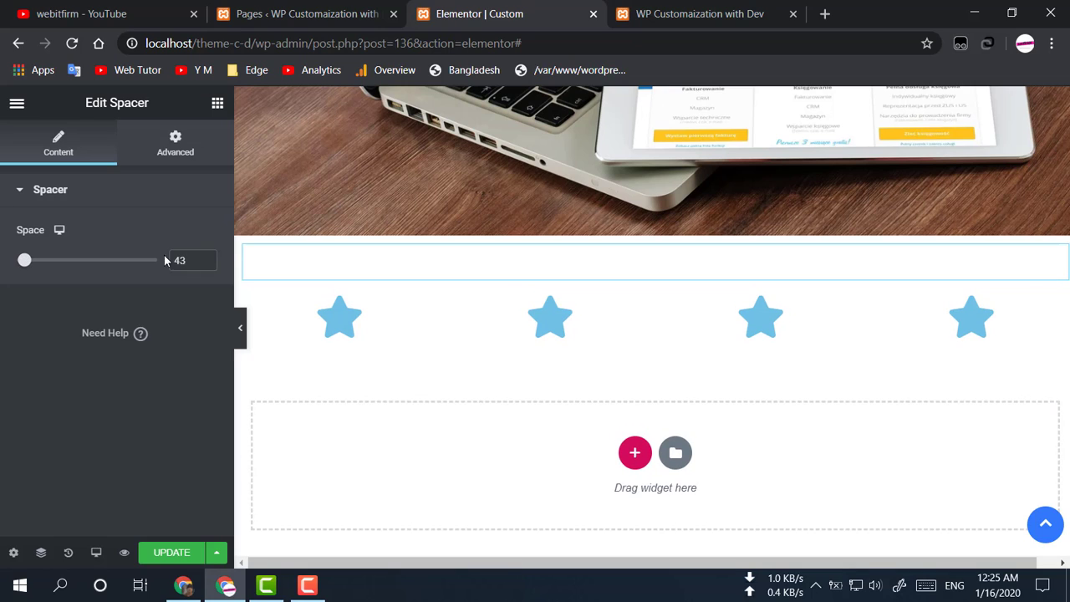
key(BackSpace)
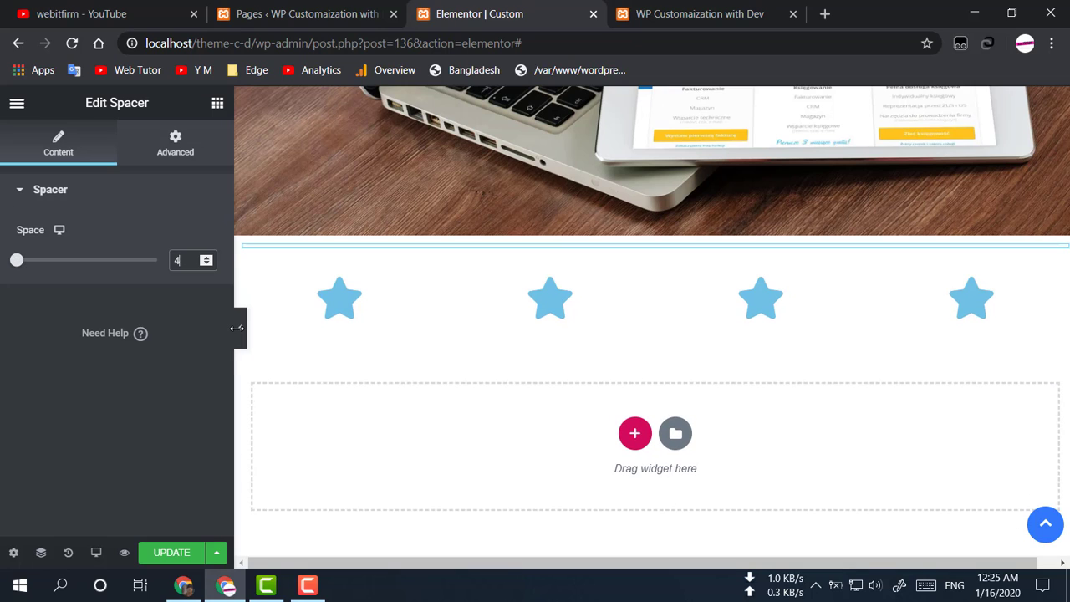
text(0)
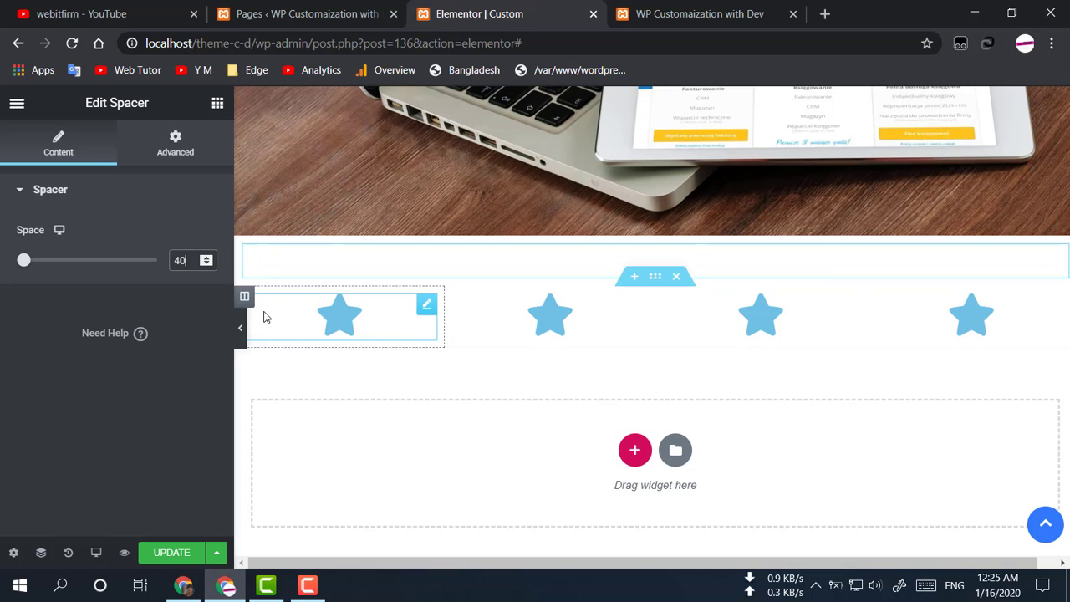
click(159, 552)
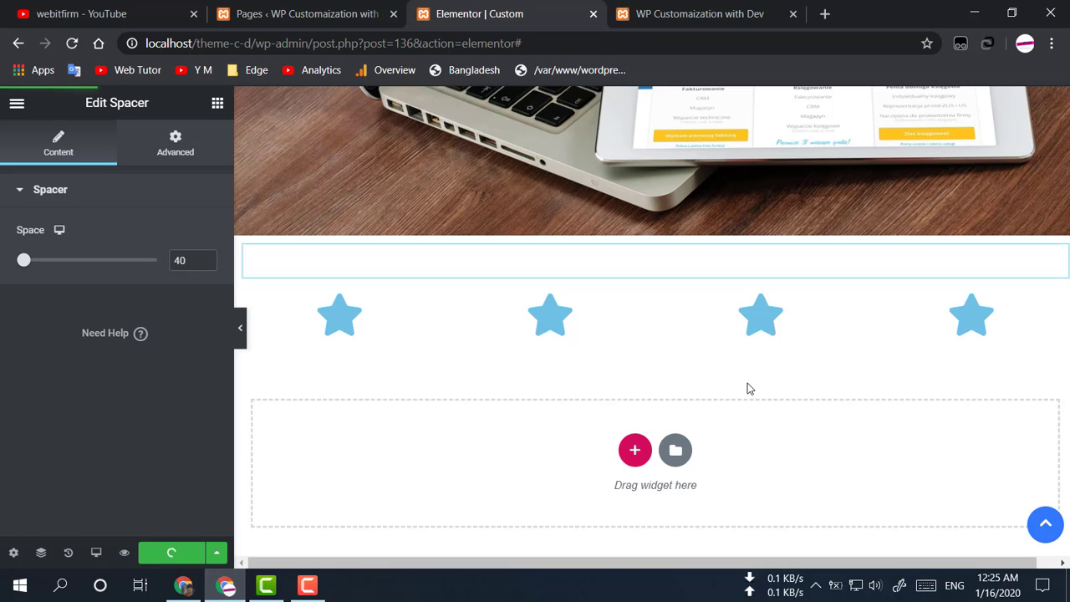
Examine the space above the icon row in the page preview, then return to the Elementor editor
click(744, 13)
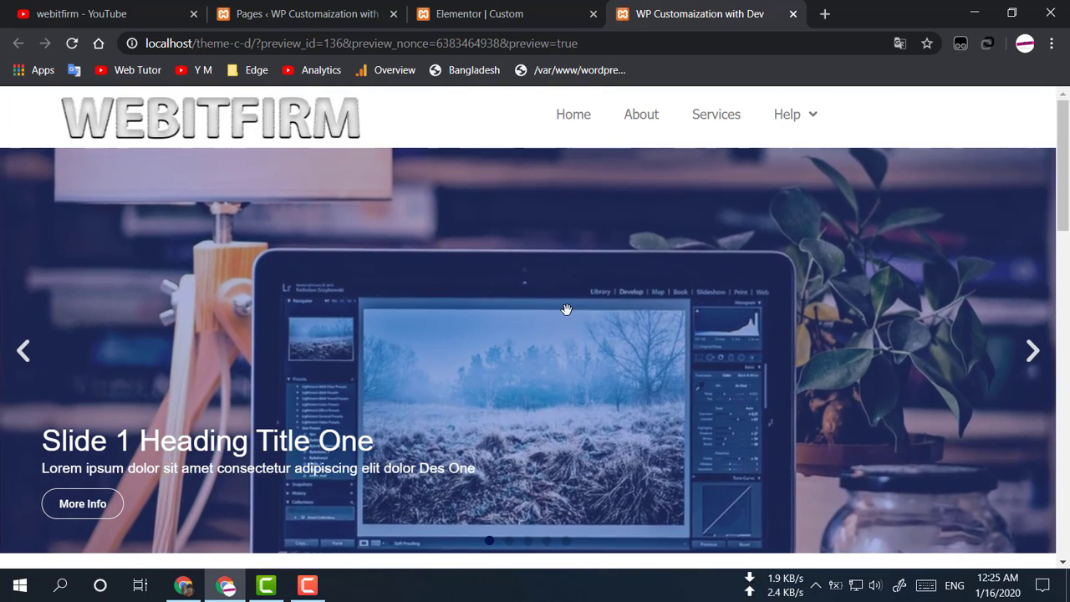
scroll(566, 310, down, 5)
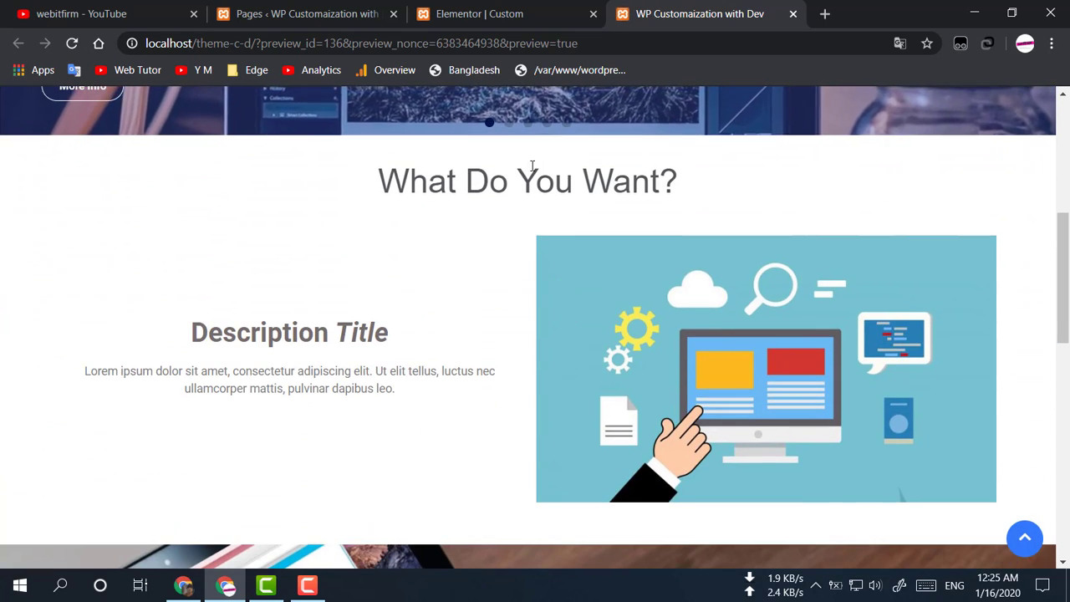
scroll(559, 299, down, 2)
scroll(545, 387, down, 5)
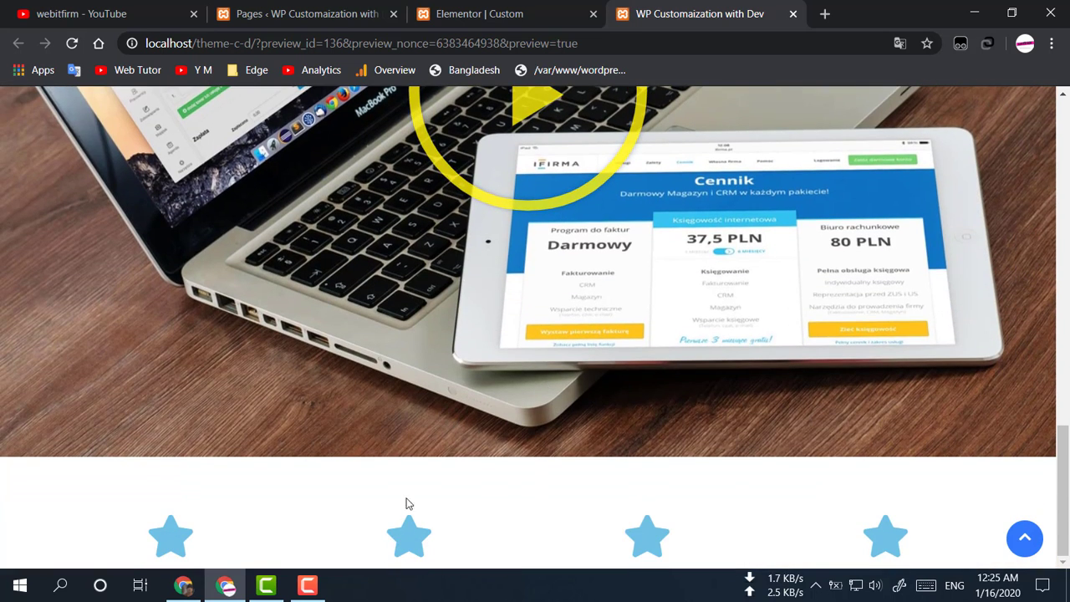
click(494, 13)
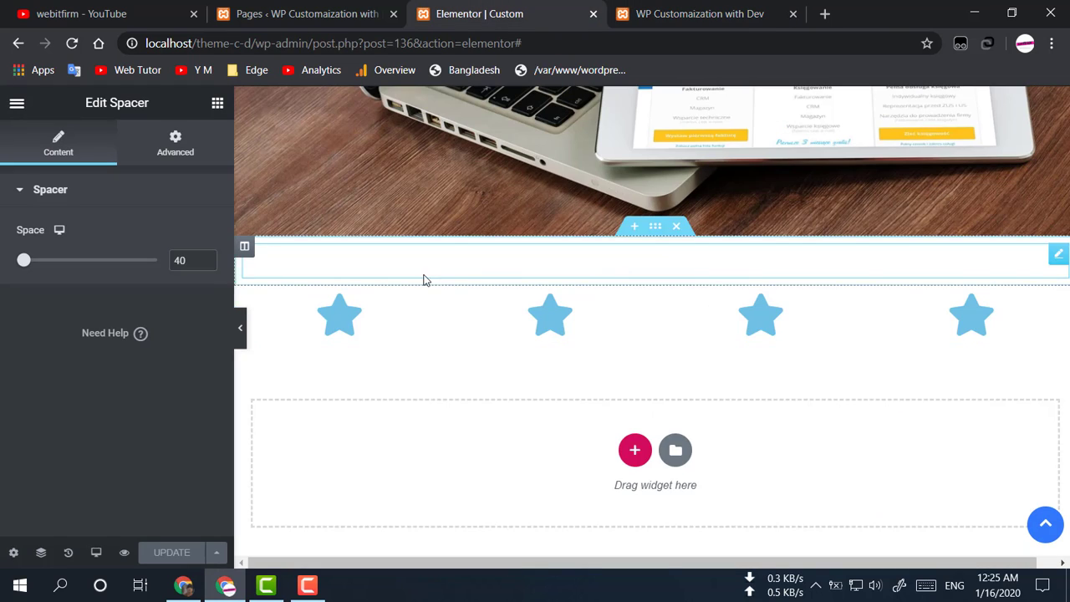
click(347, 322)
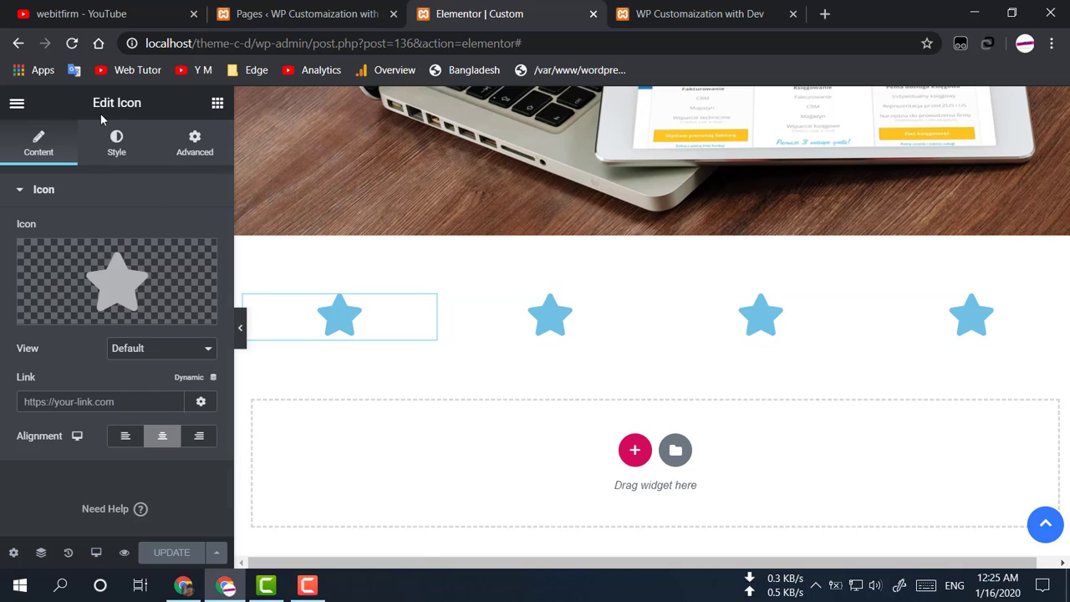
mouse_move(162, 316)
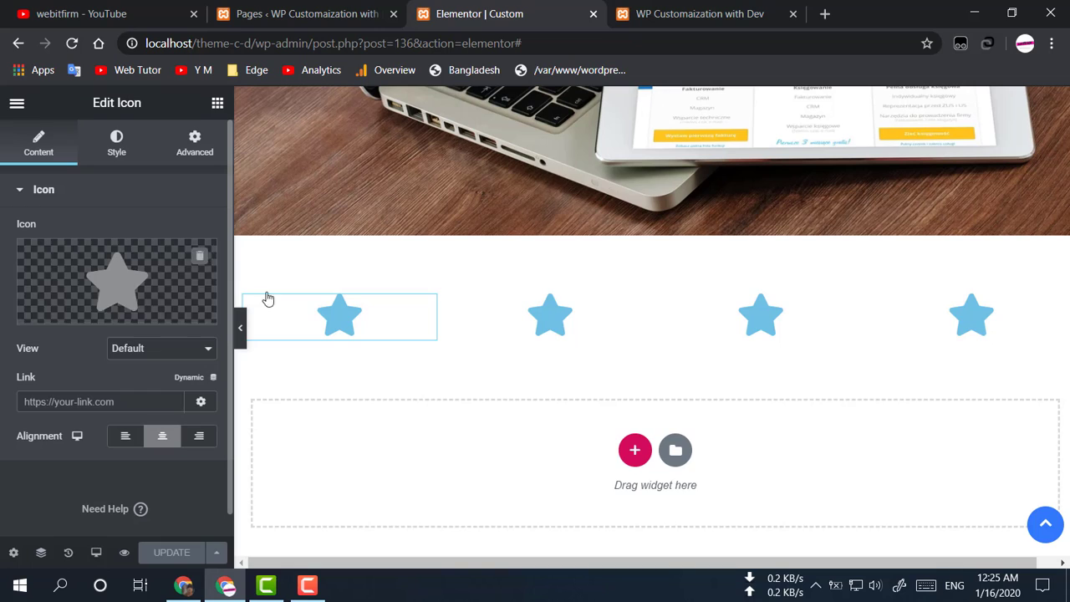
mouse_move(652, 284)
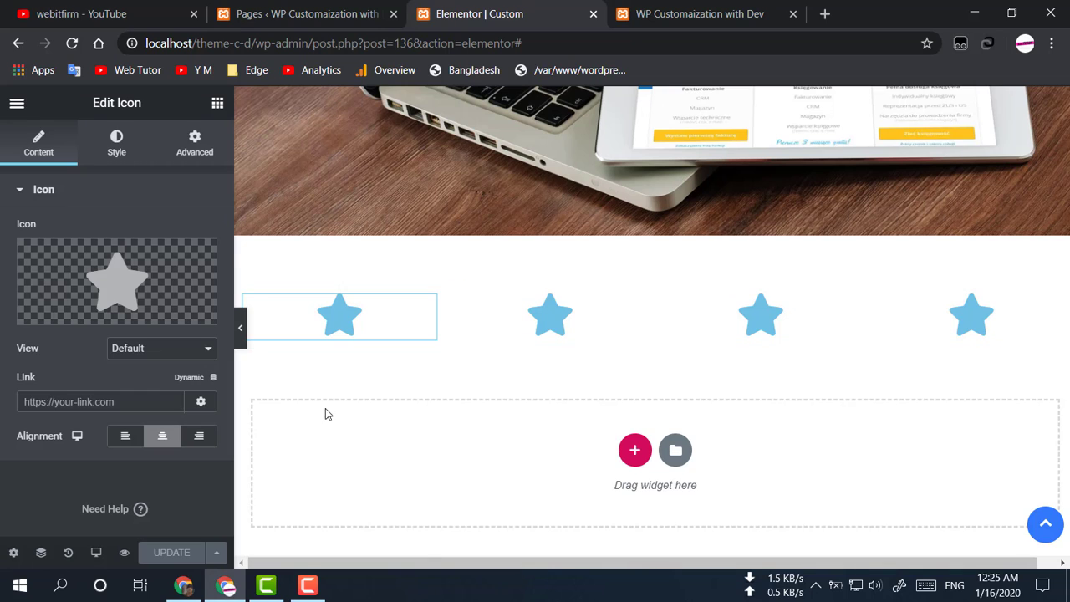
click(635, 275)
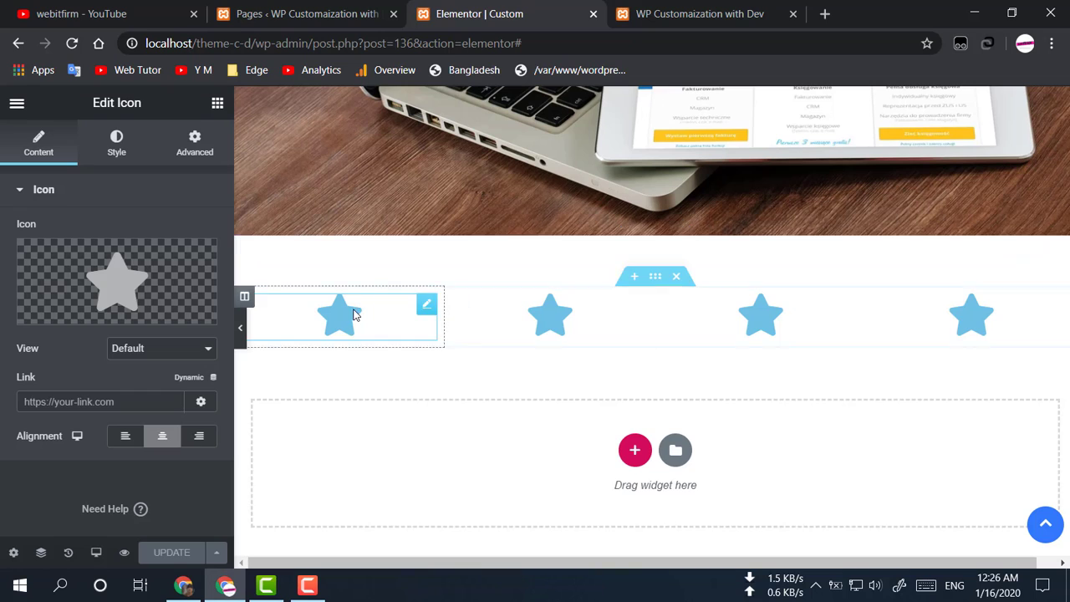
Delete the Spacer widget from the section between the video and the icon row
click(911, 259)
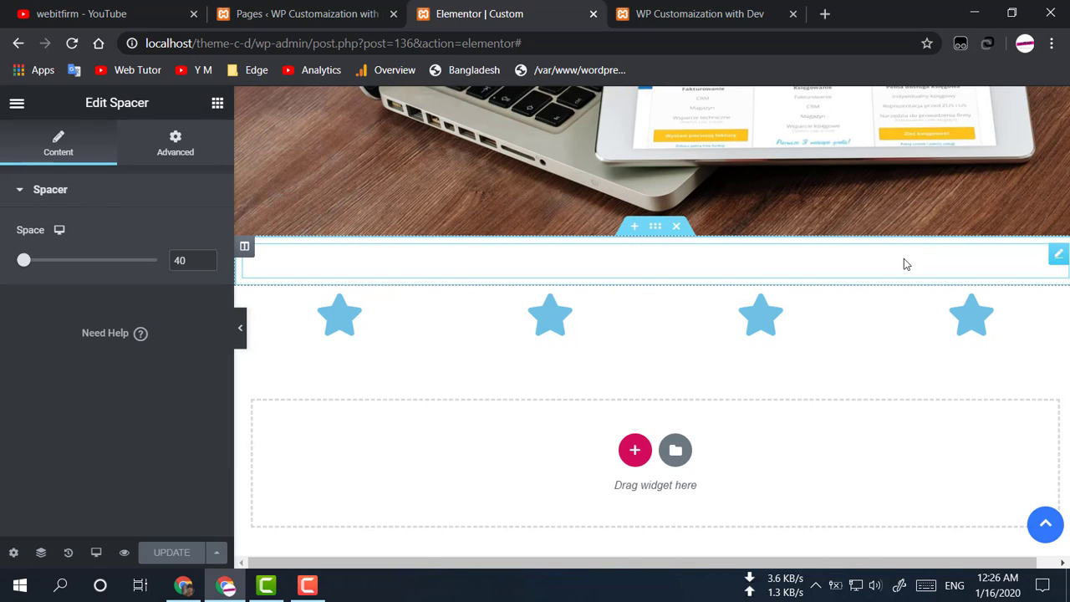
right_click(903, 261)
click(956, 495)
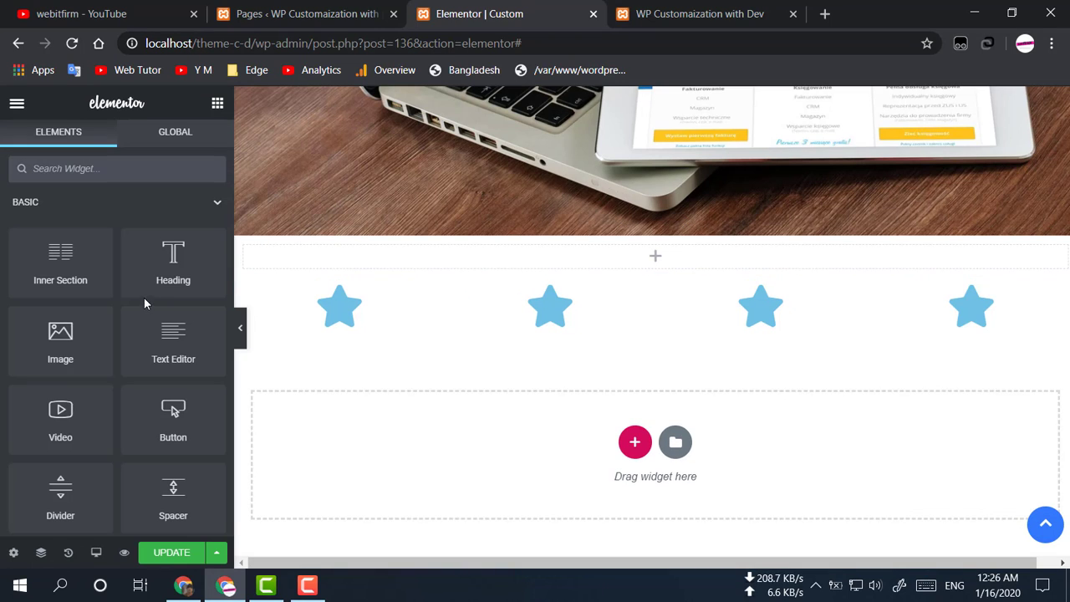
Add a Heading widget to the empty section above the icon row and set its title to "Services"
drag(174, 256, 614, 258)
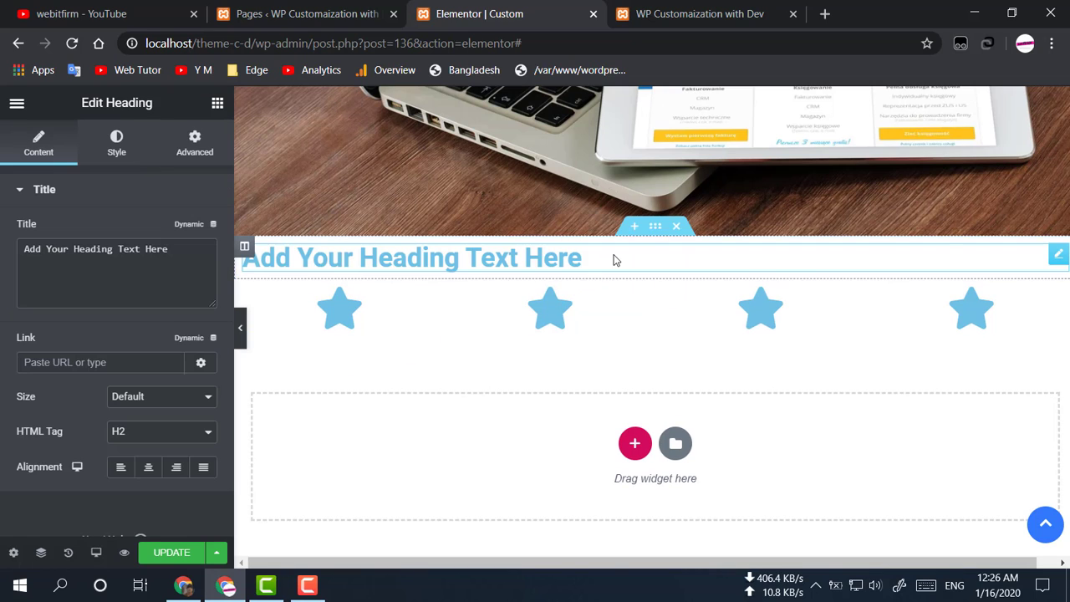
click(550, 257)
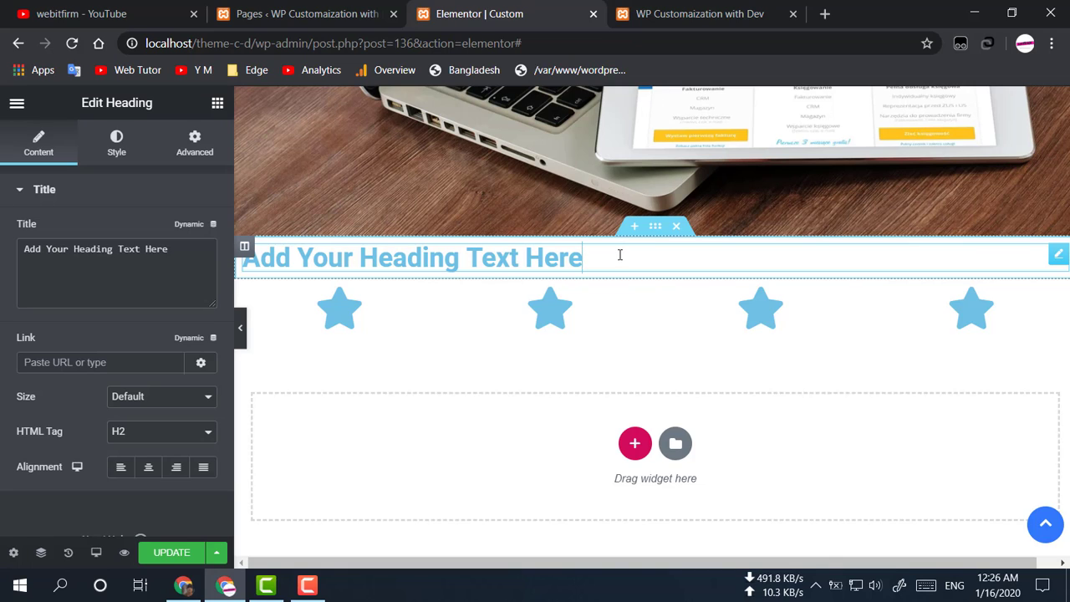
drag(619, 255, 217, 259)
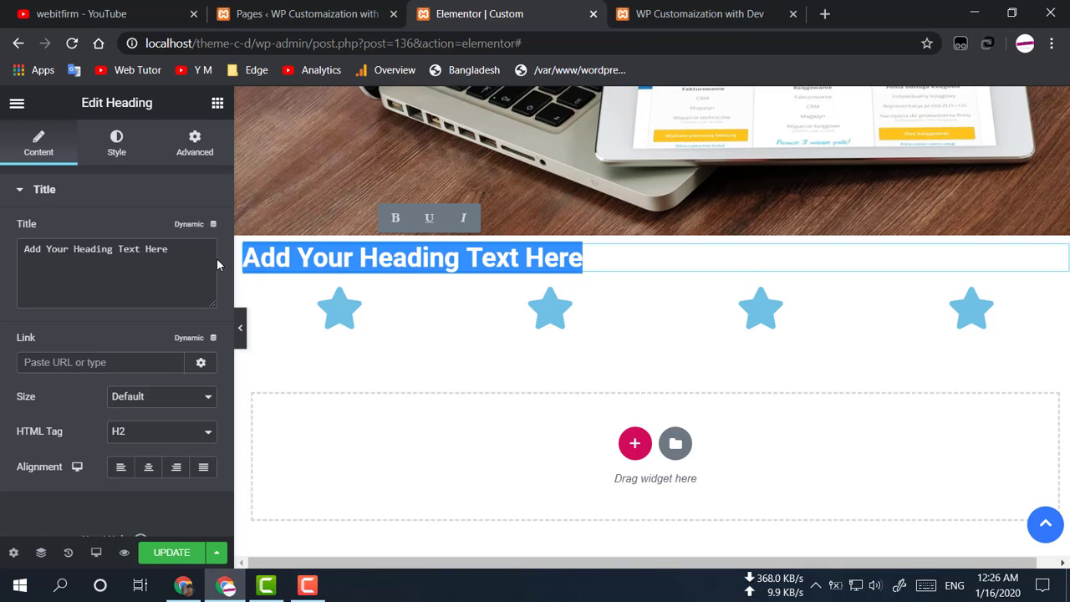
click(599, 268)
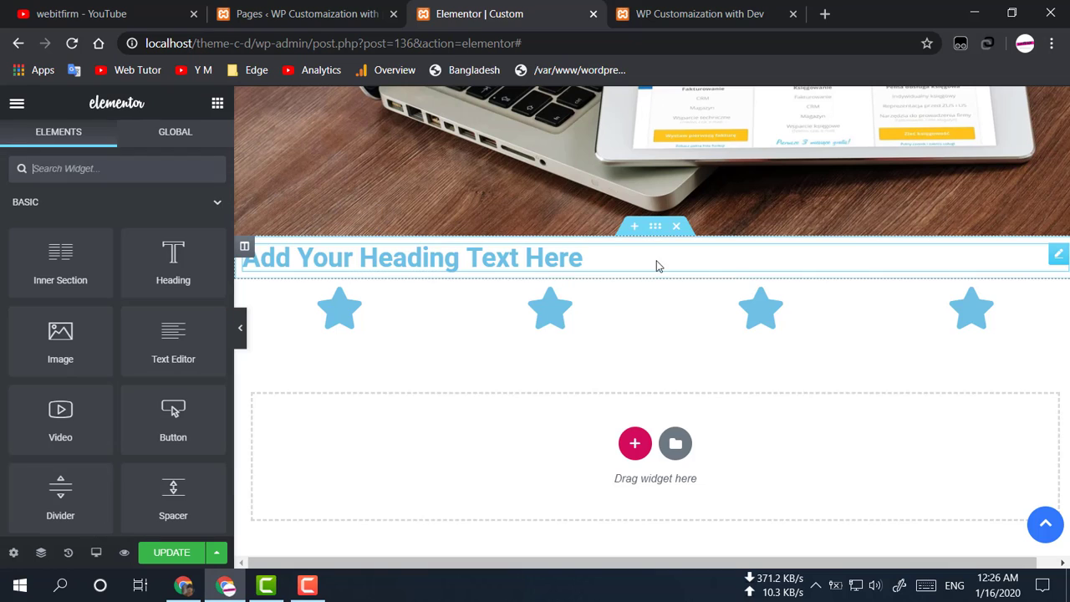
double_click(597, 266)
triple_click(545, 259)
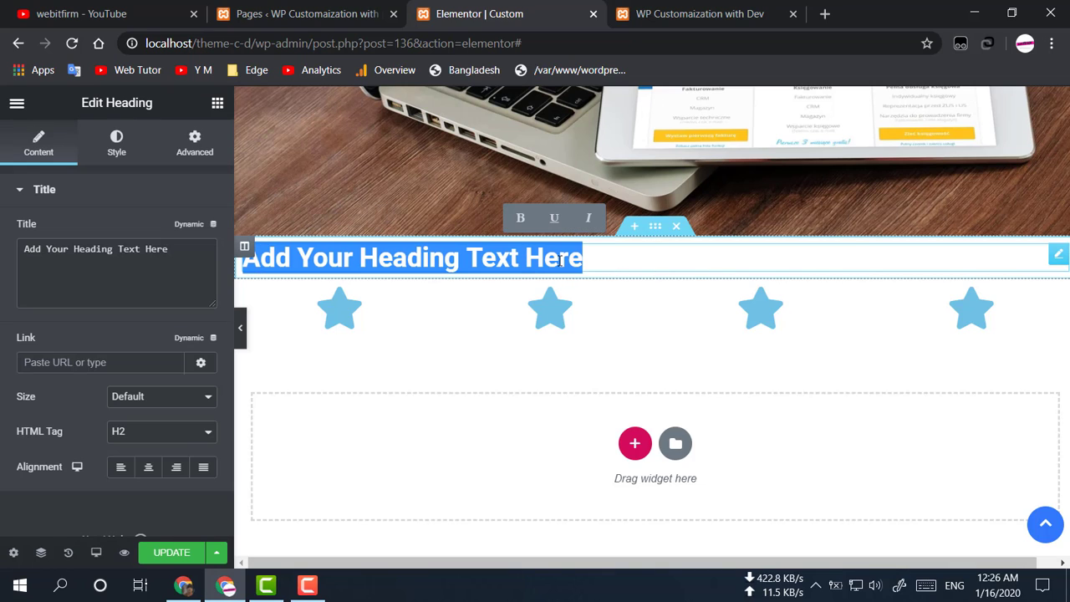
click(104, 248)
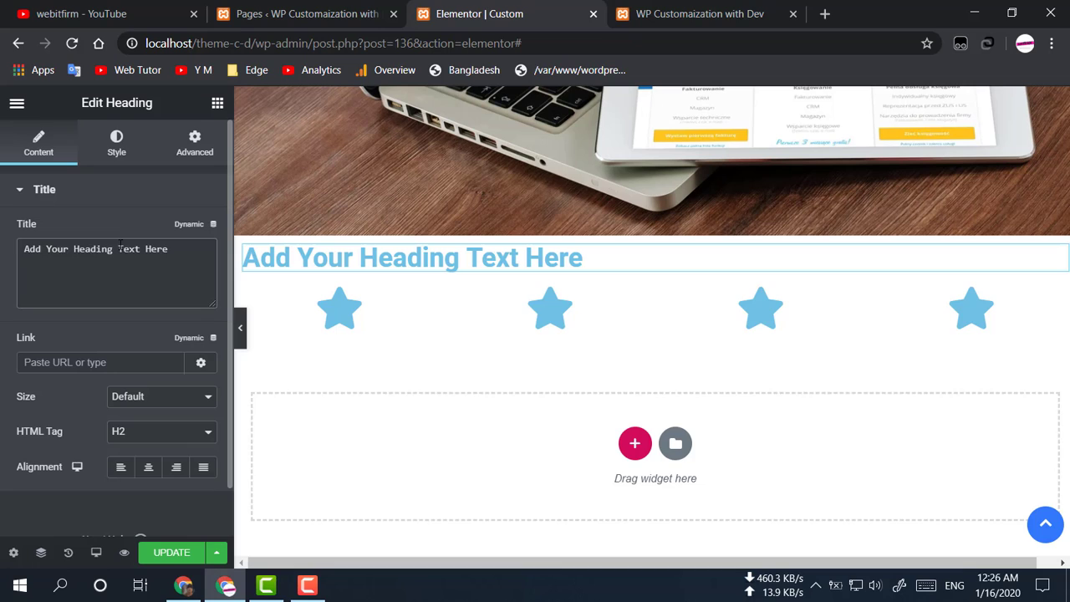
key(ctrl+a)
key(BackSpace)
text(Serv)
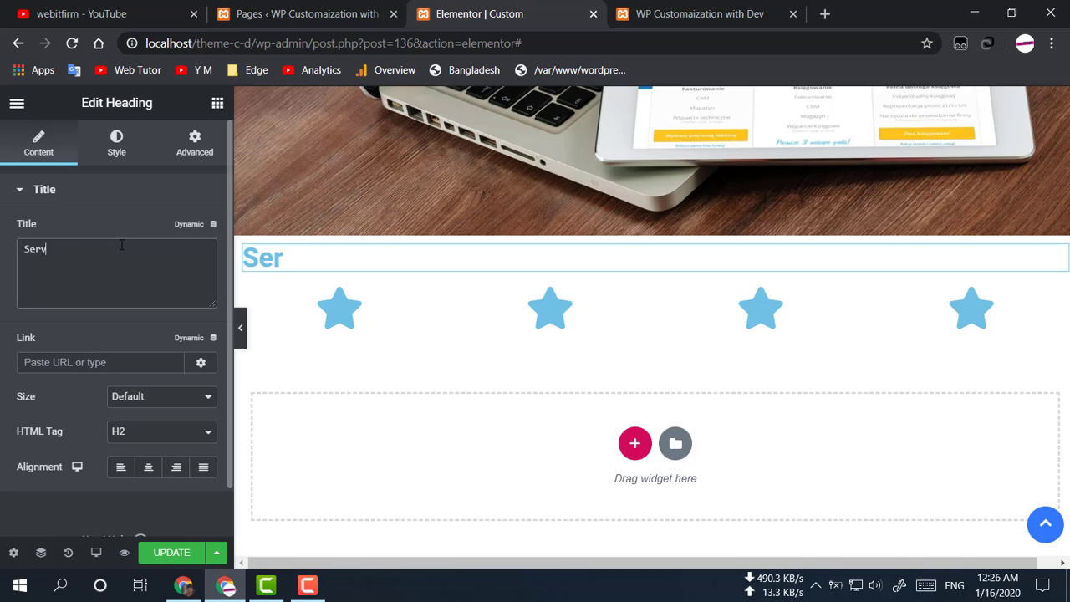
text(ices)
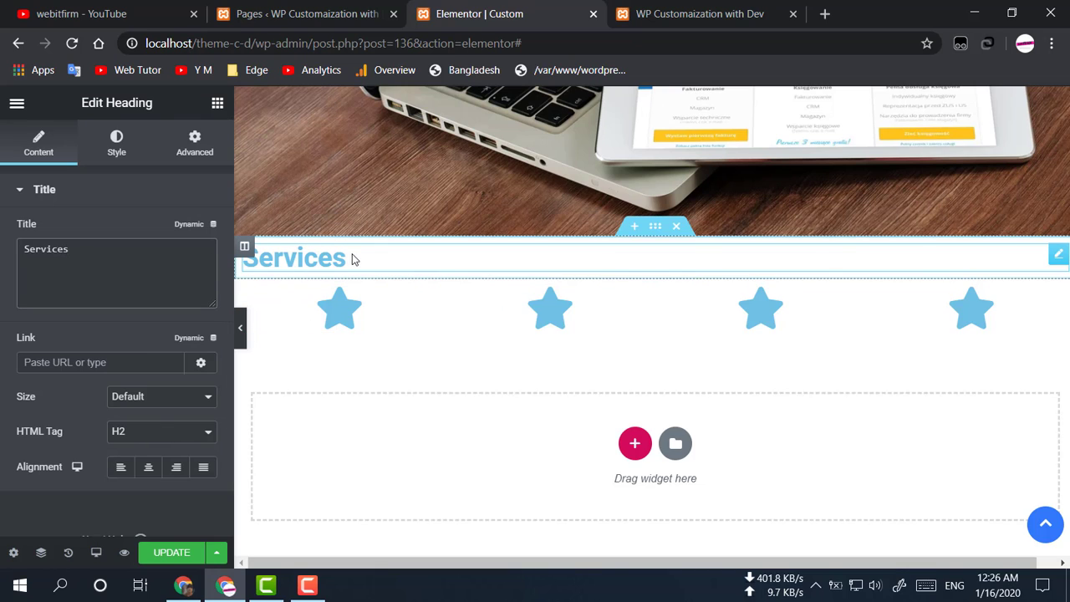
Center the Services heading and set its HTML tag to H1
click(148, 468)
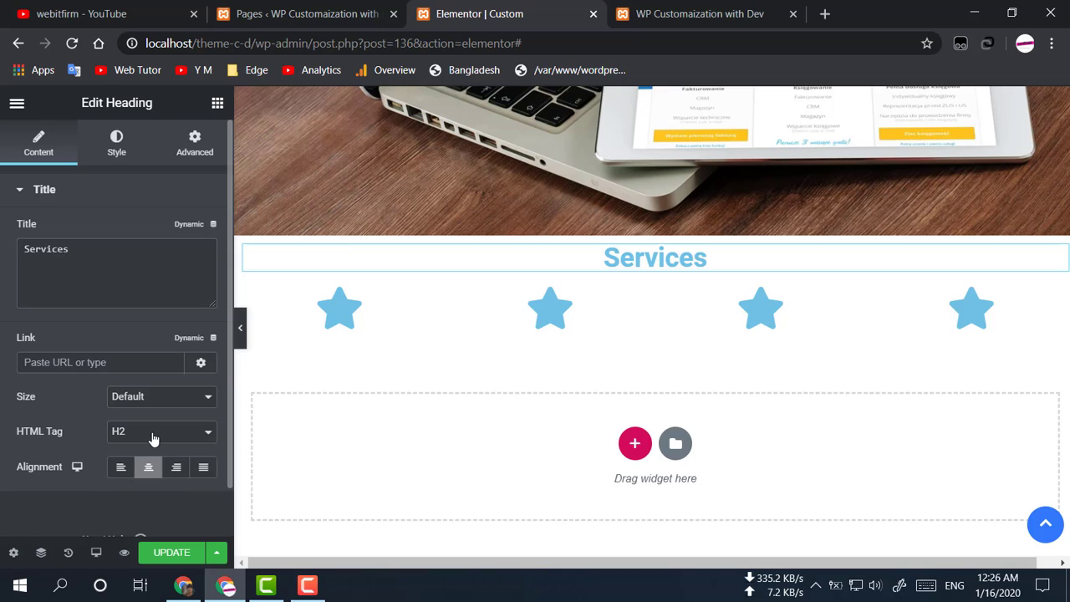
click(152, 439)
click(148, 451)
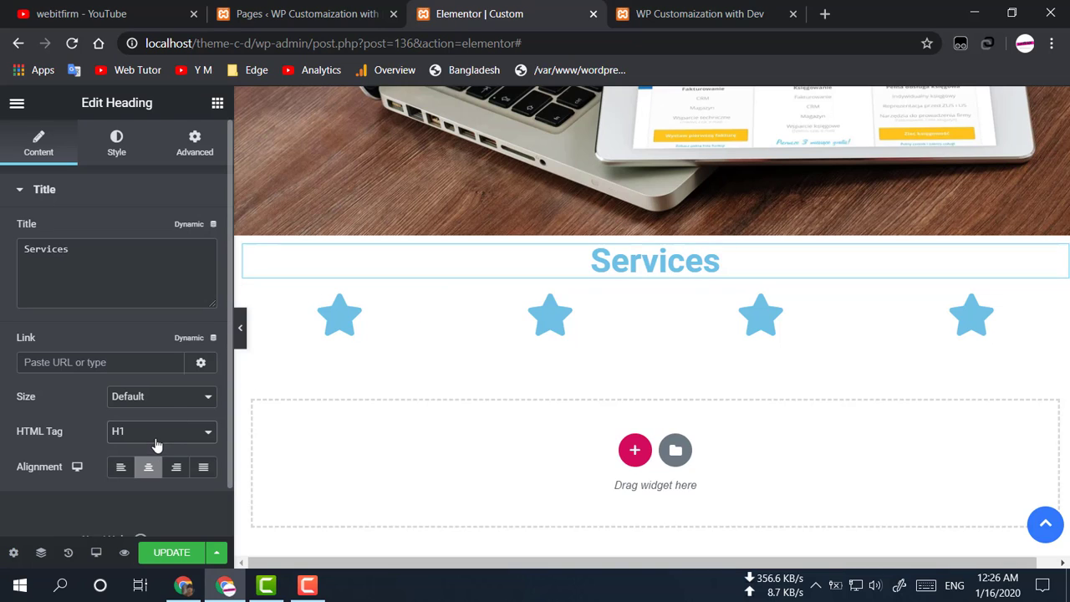
Unlink the Services heading's padding values, set the top and bottom padding to 20 px, and update the page
click(661, 268)
click(116, 140)
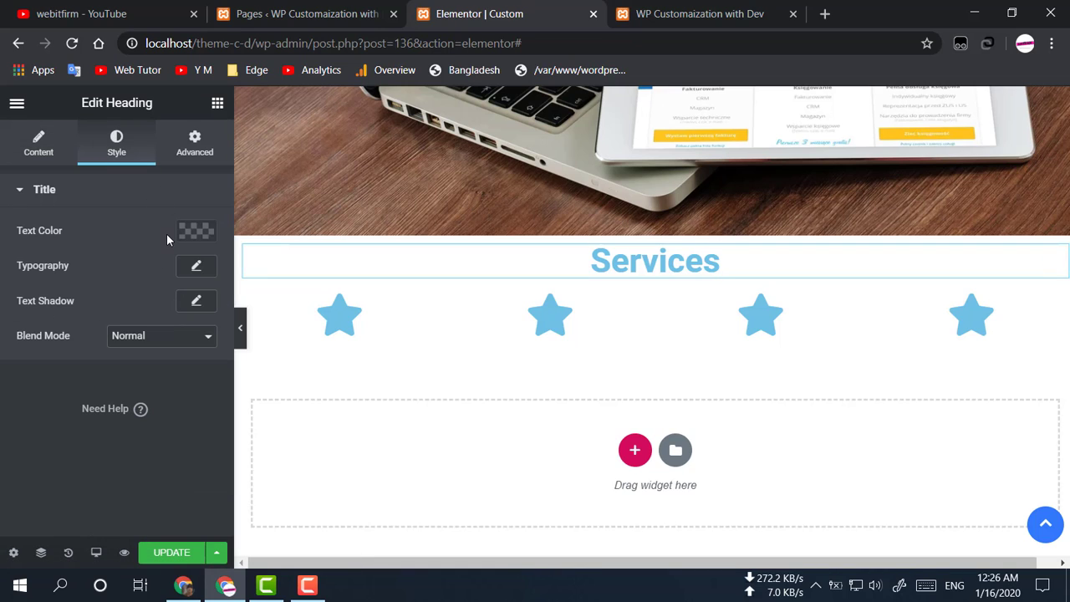
click(193, 144)
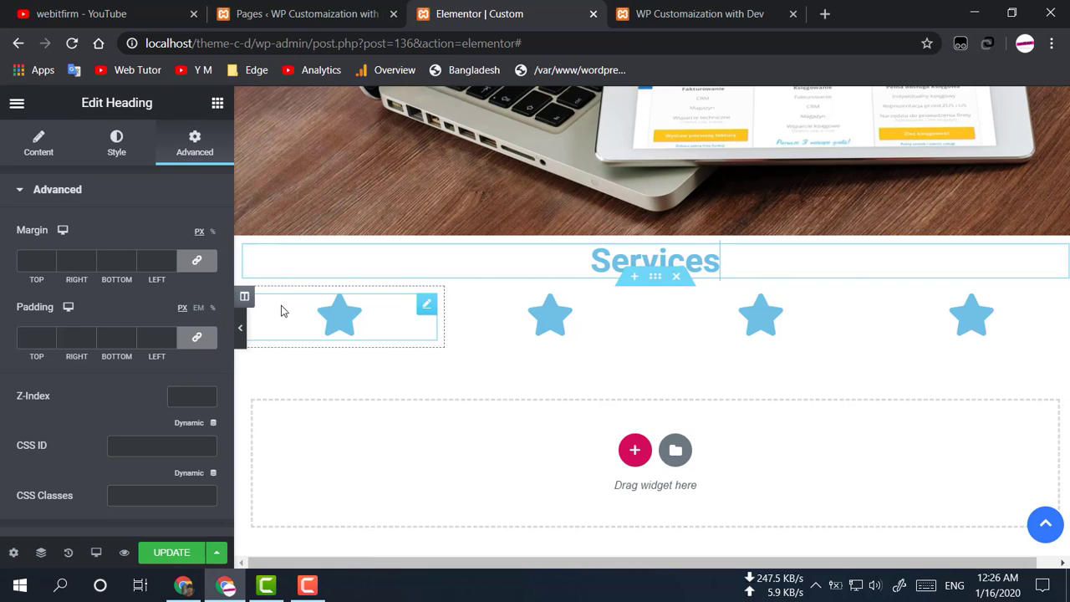
scroll(100, 412, down, 4)
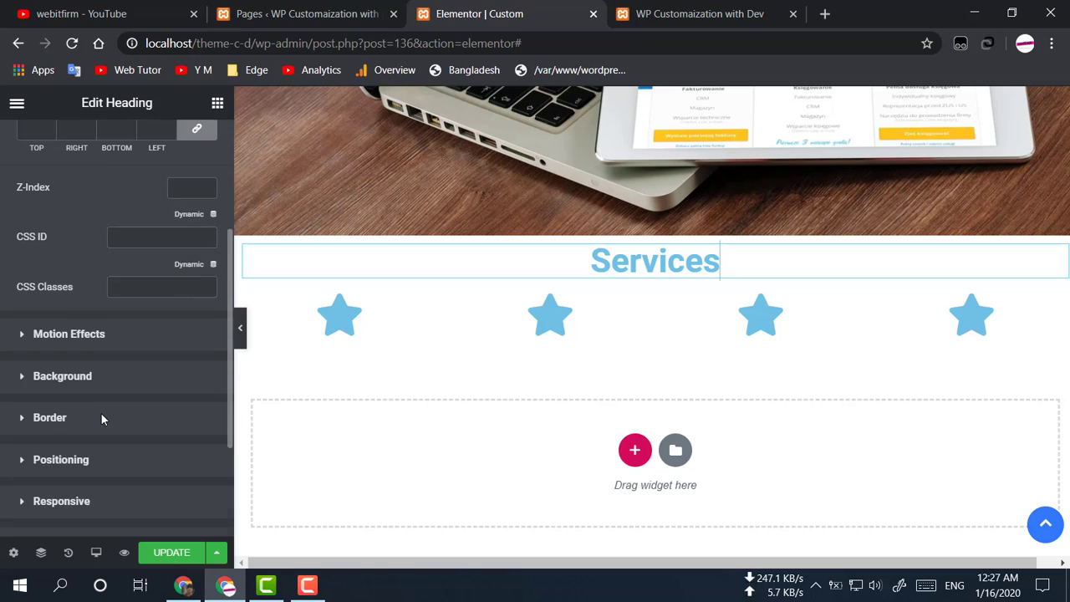
scroll(102, 420, up, 5)
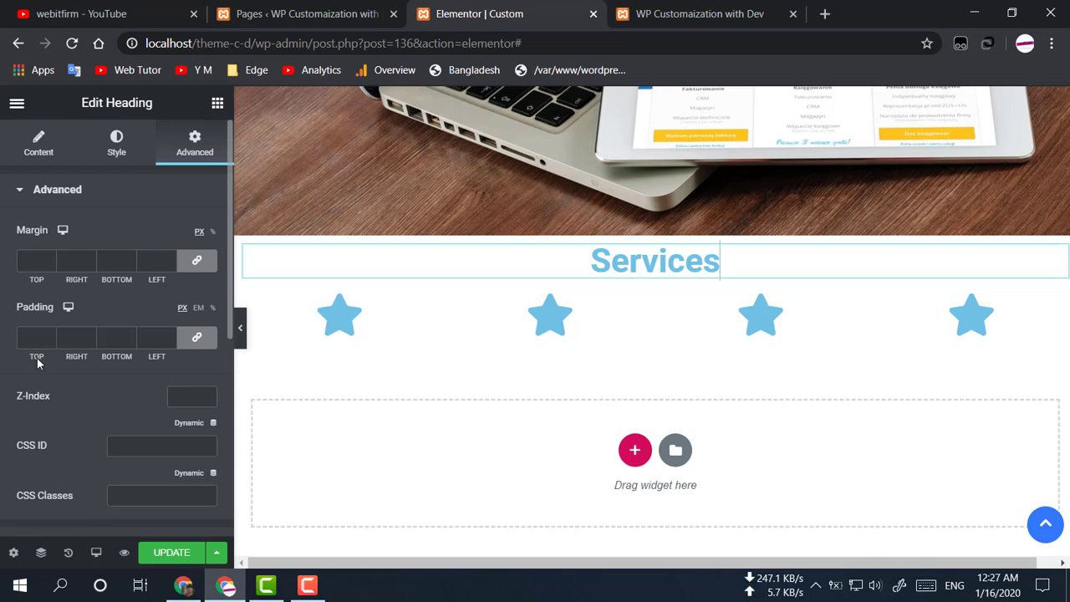
click(199, 337)
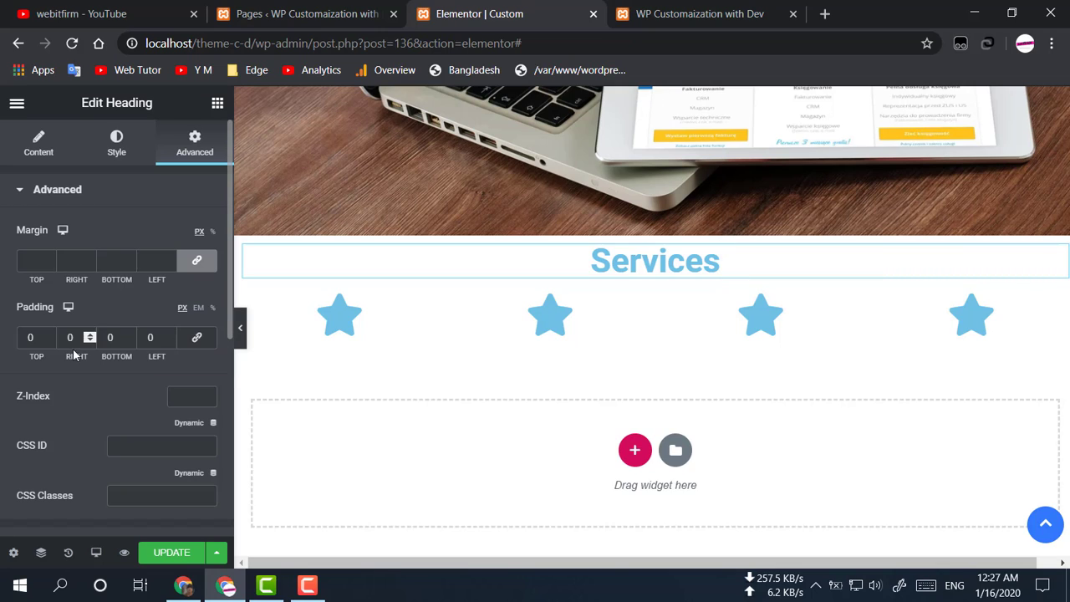
click(31, 337)
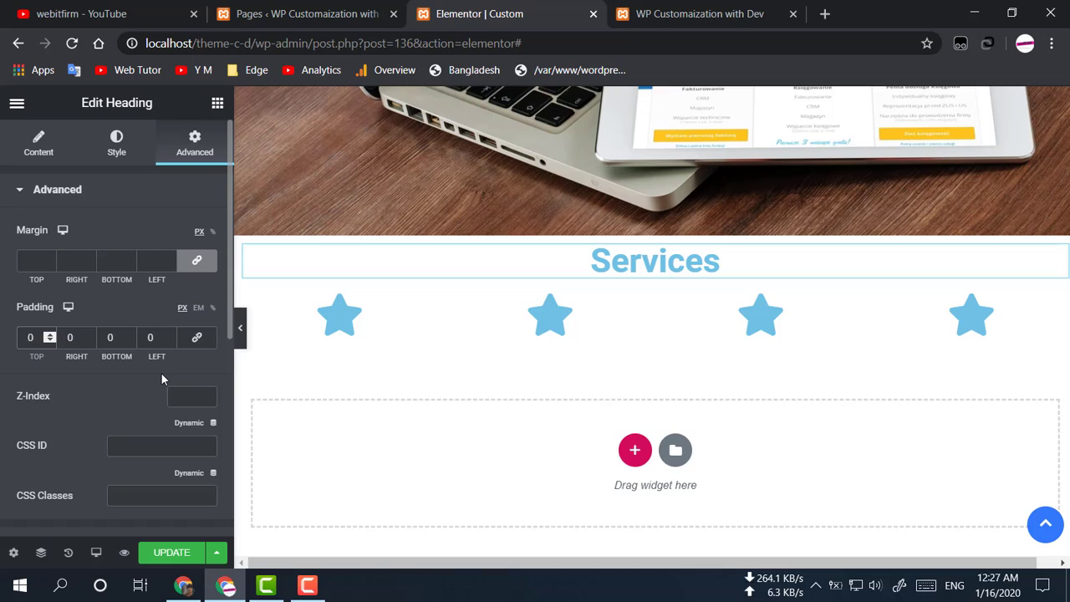
text(200)
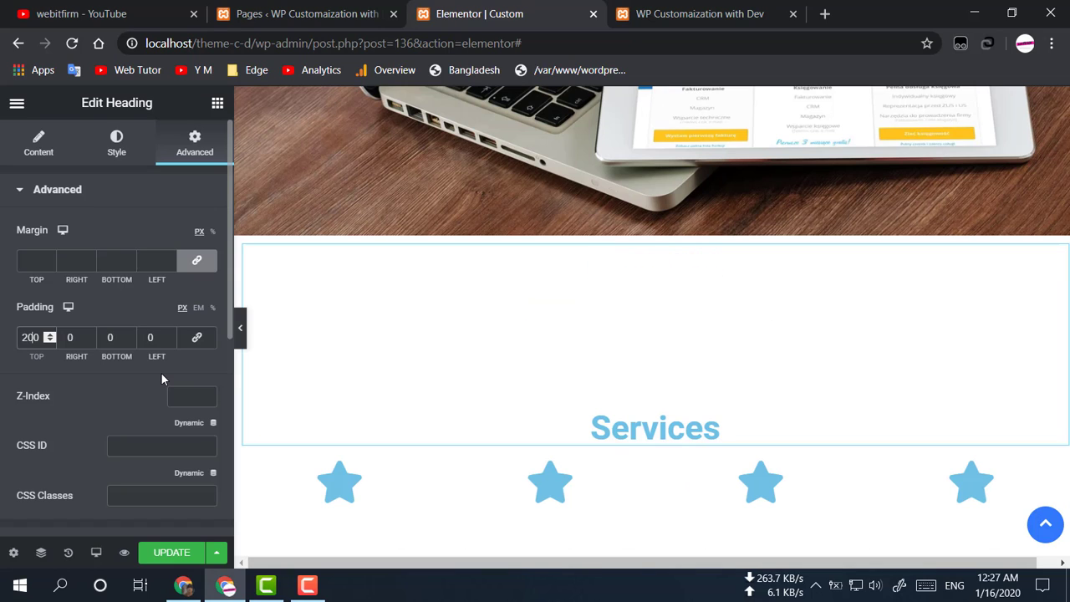
key(BackSpace)
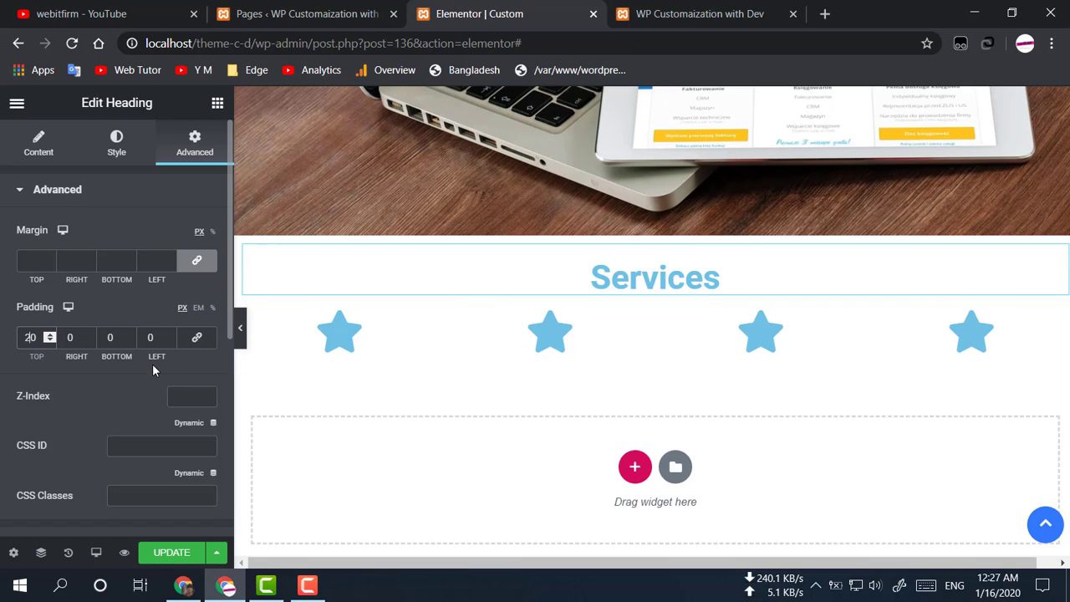
click(114, 337)
text(2)
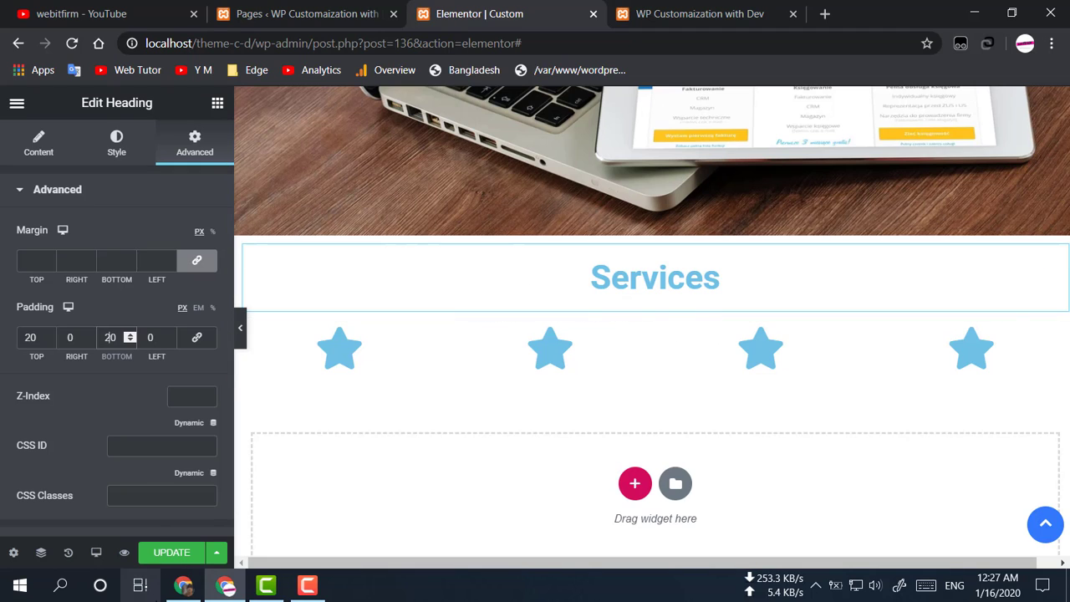
click(172, 552)
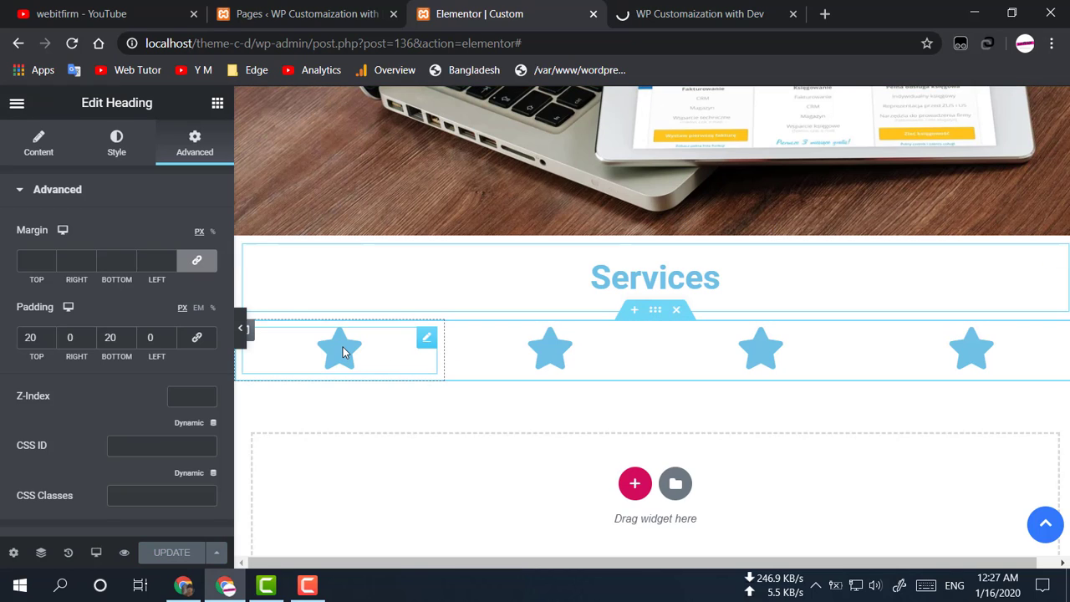
Select the first star icon, enable SVG uploads, and close the media library without inserting a file
click(379, 364)
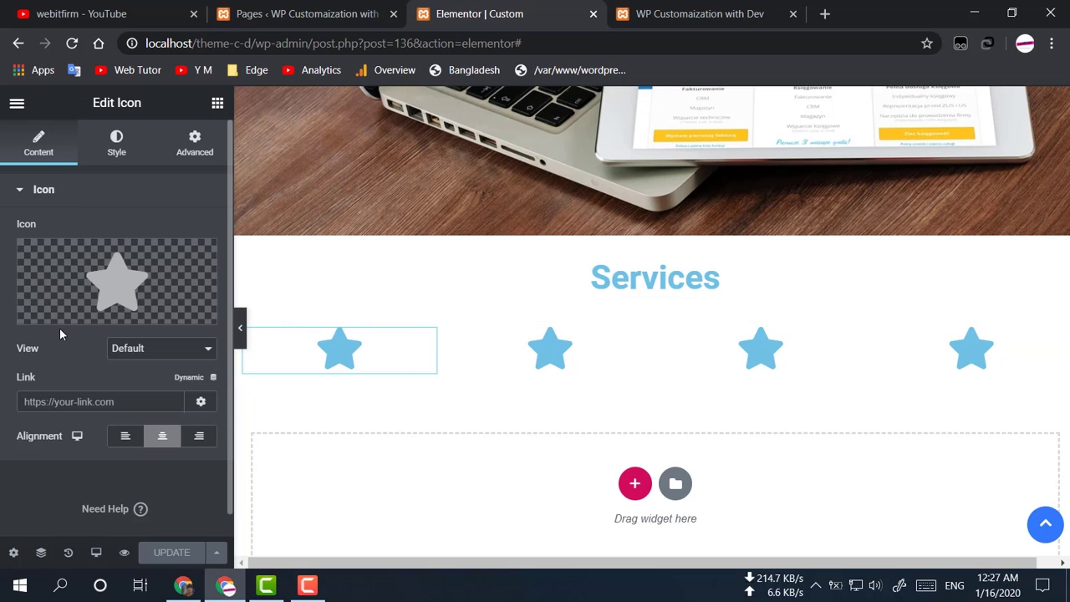
click(164, 311)
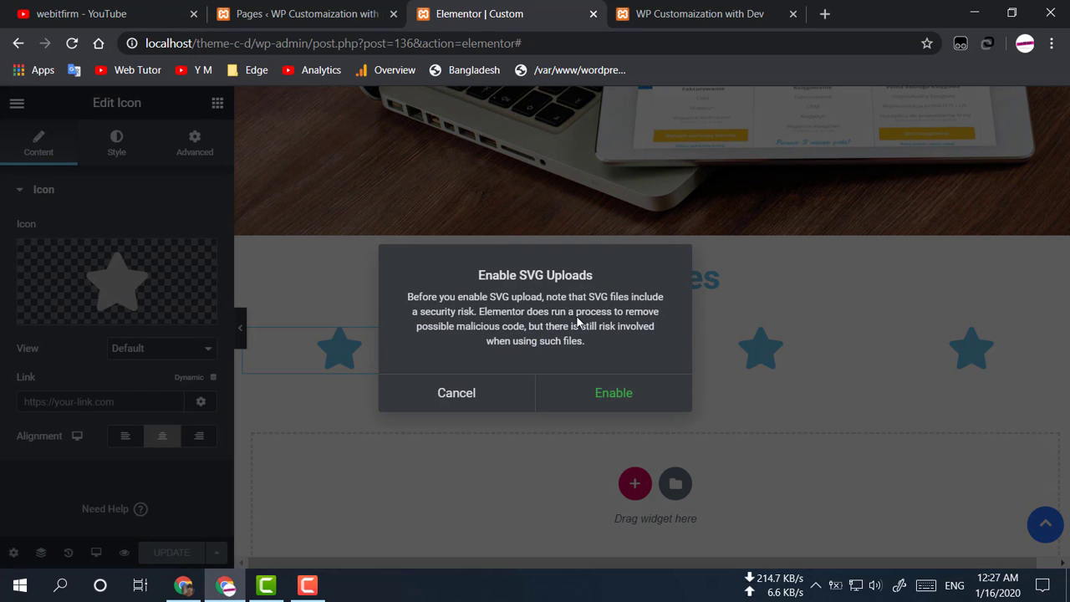
click(613, 393)
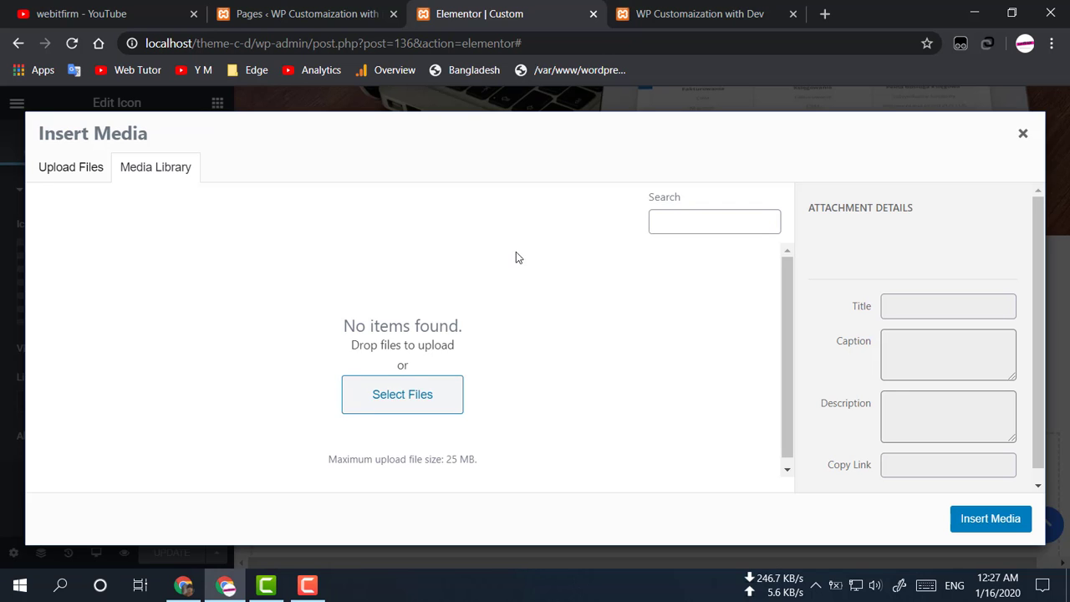
click(1022, 132)
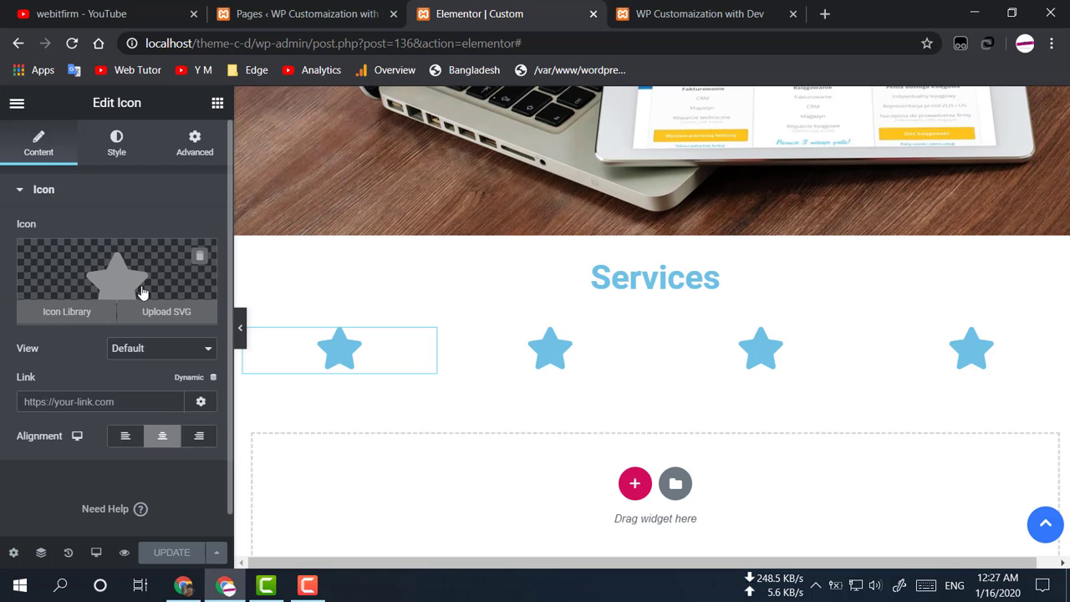
Replace the first star icon with the solid thumbs-up icon from the Icon Library
click(60, 323)
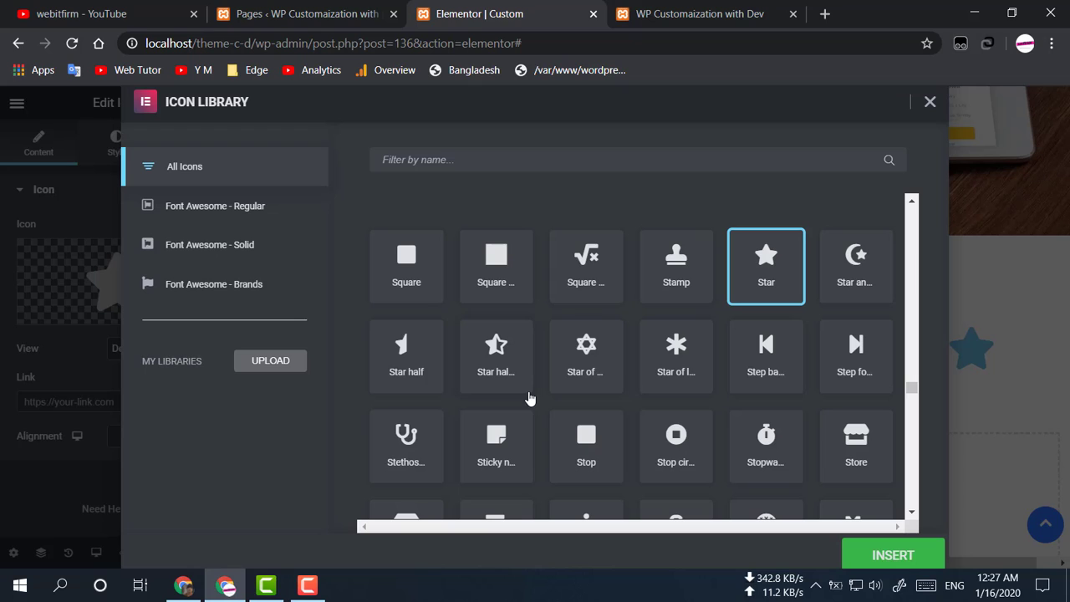
scroll(525, 380, down, 1)
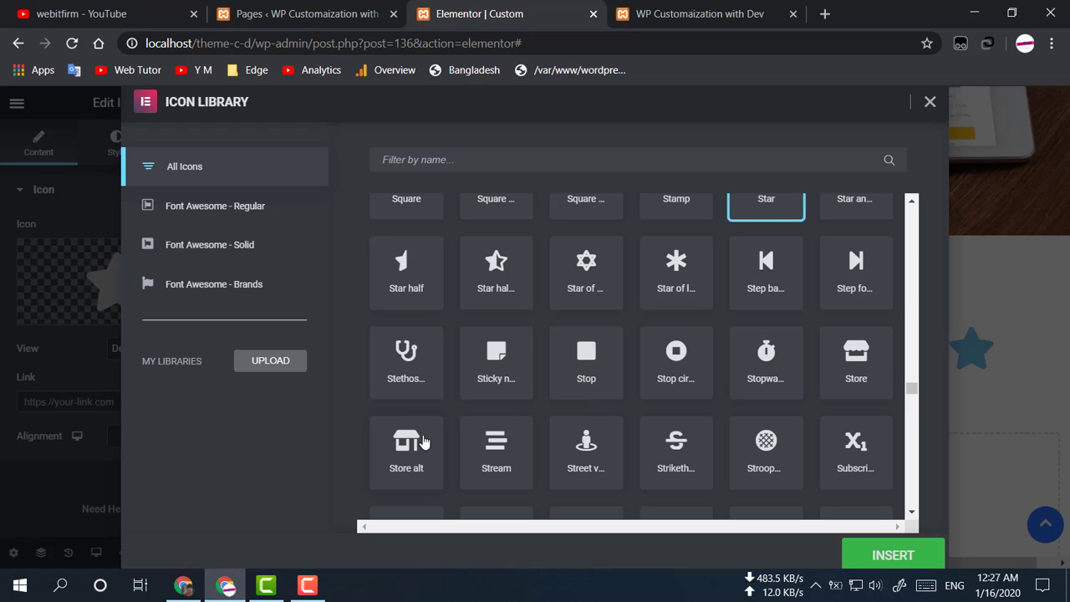
scroll(422, 441, down, 4)
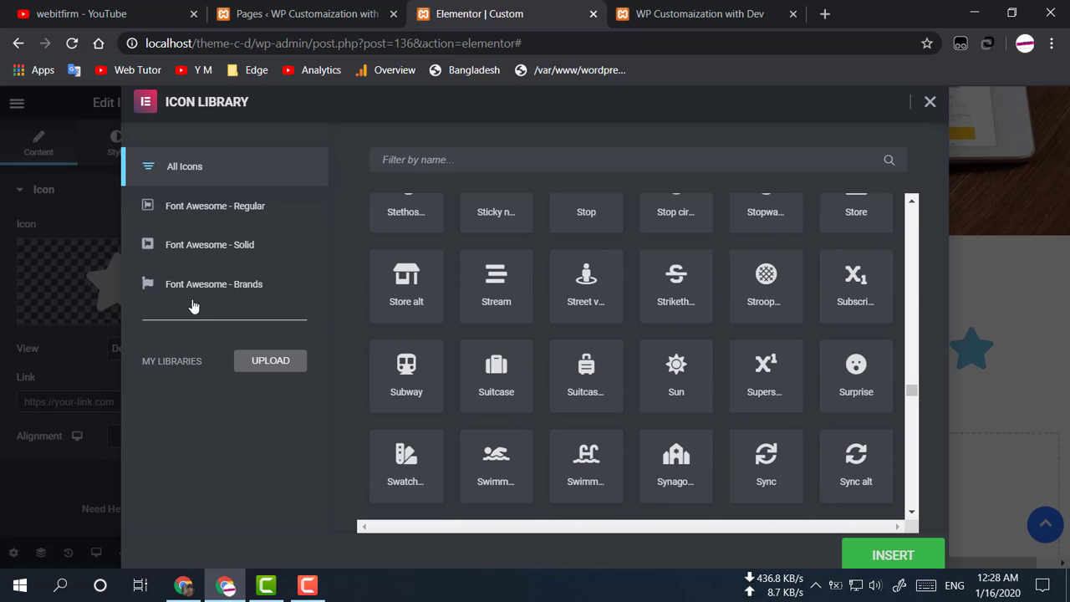
scroll(492, 413, down, 3)
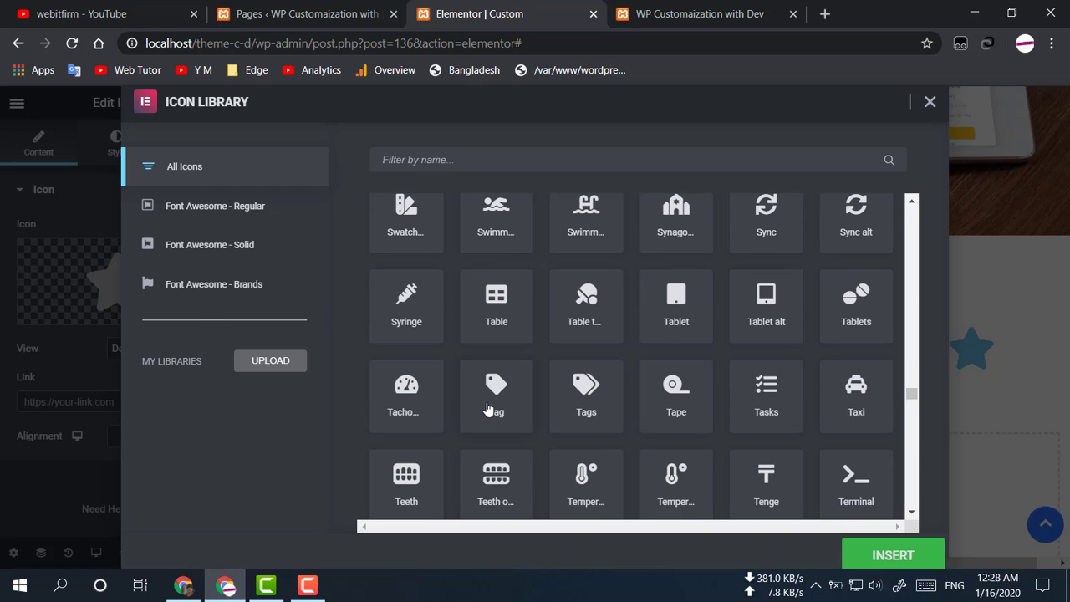
scroll(817, 372, down, 1)
scroll(786, 431, down, 2)
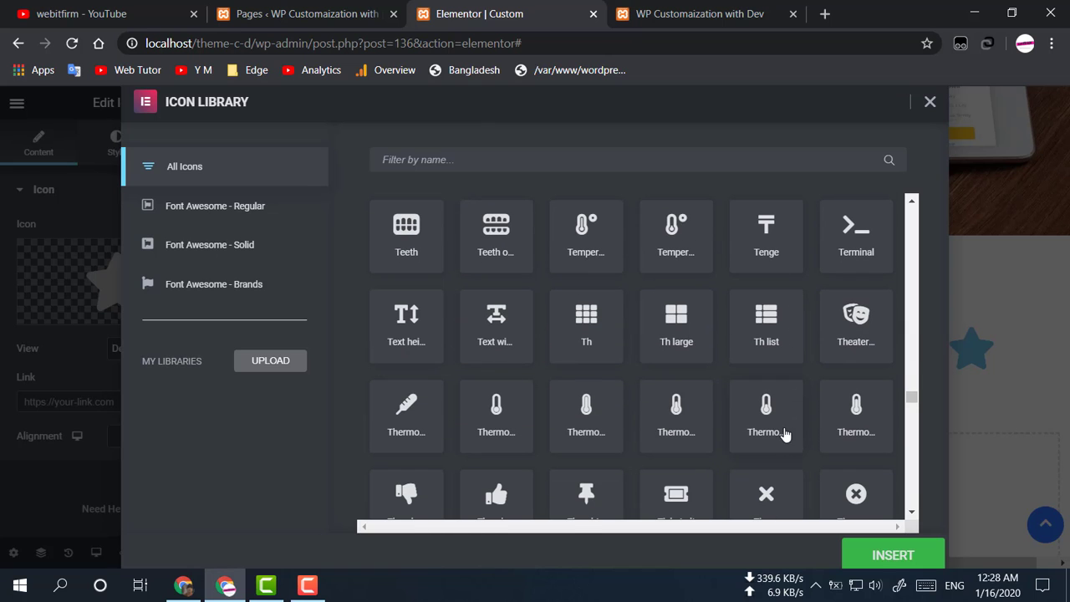
scroll(620, 371, down, 2)
scroll(565, 353, down, 1)
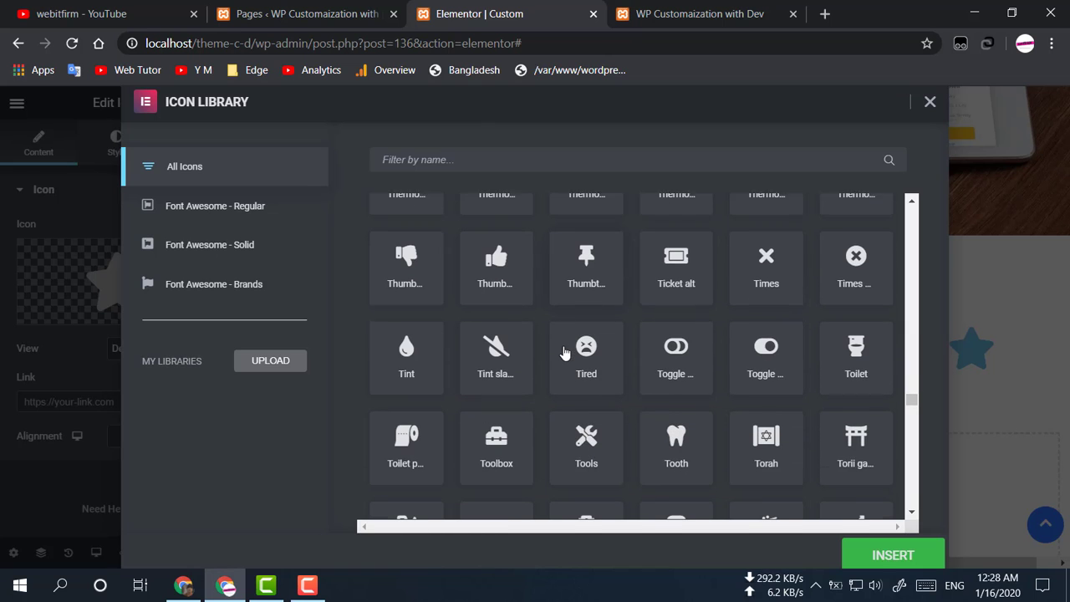
click(499, 266)
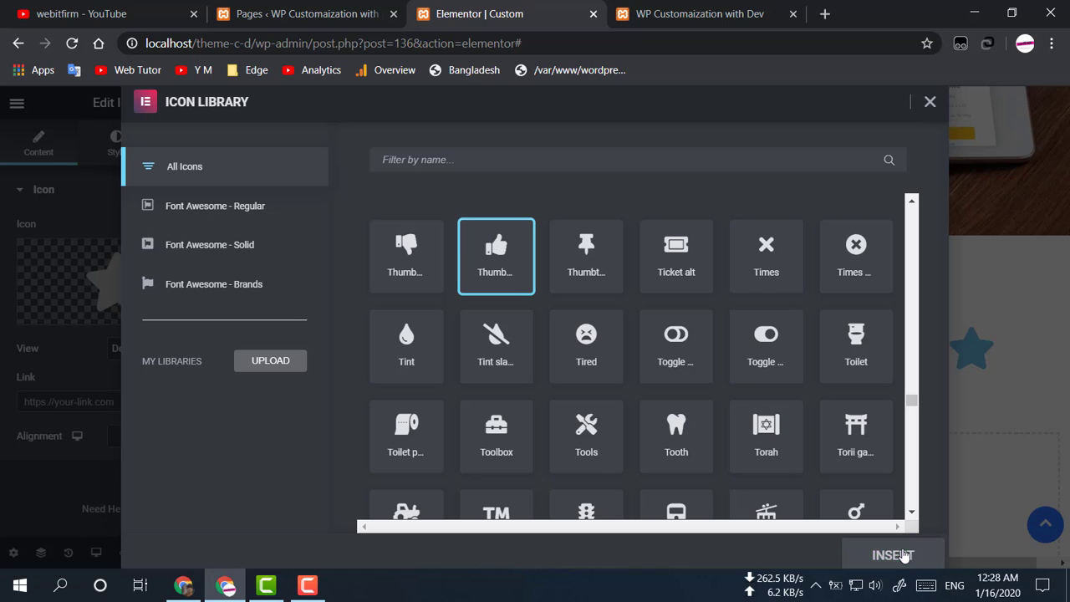
click(936, 555)
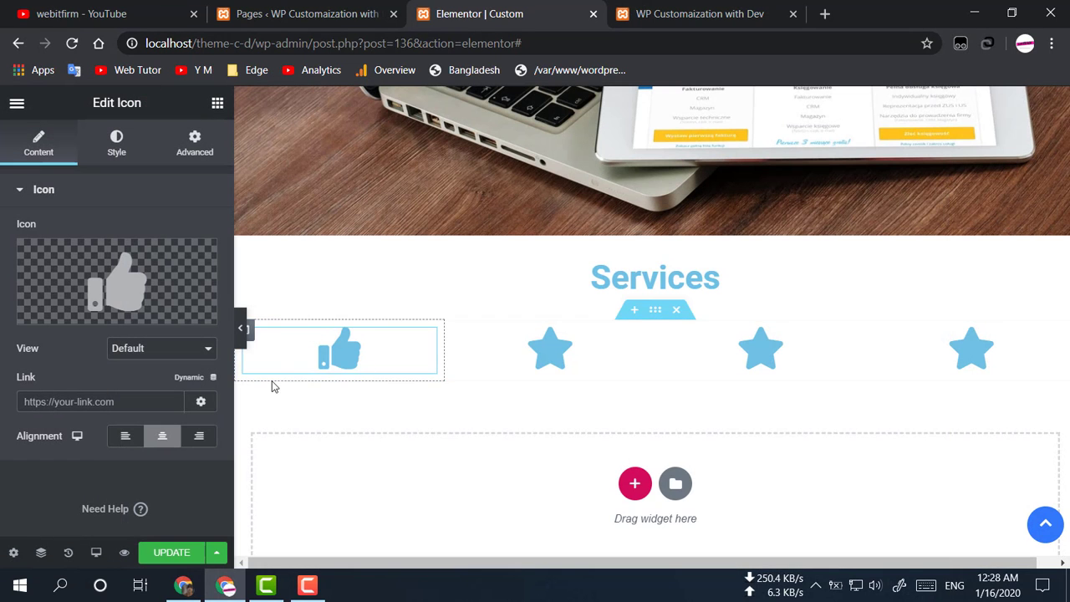
mouse_move(107, 305)
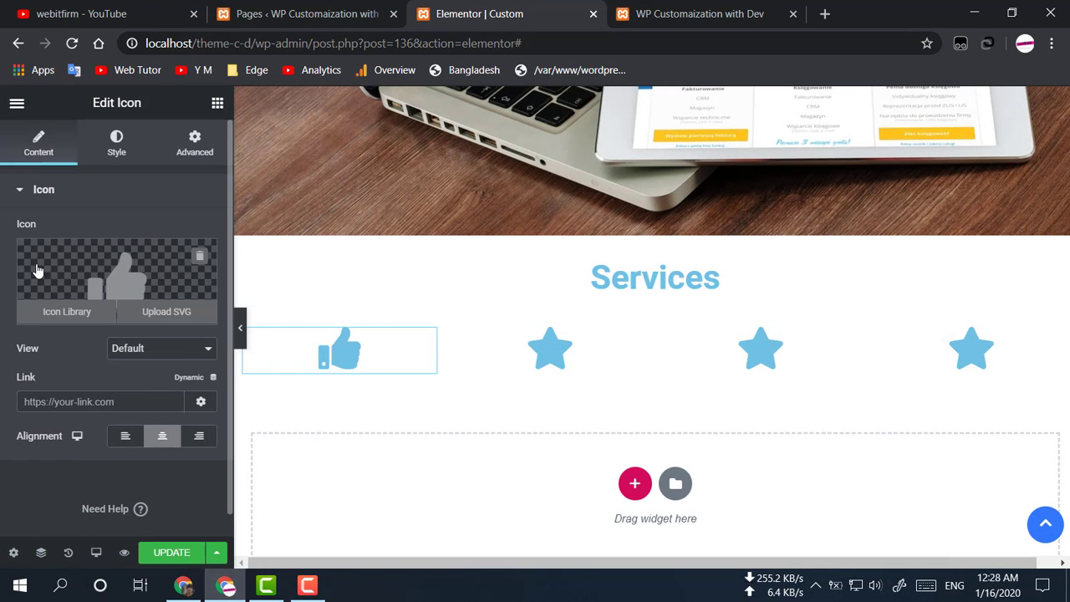
click(178, 352)
click(178, 352)
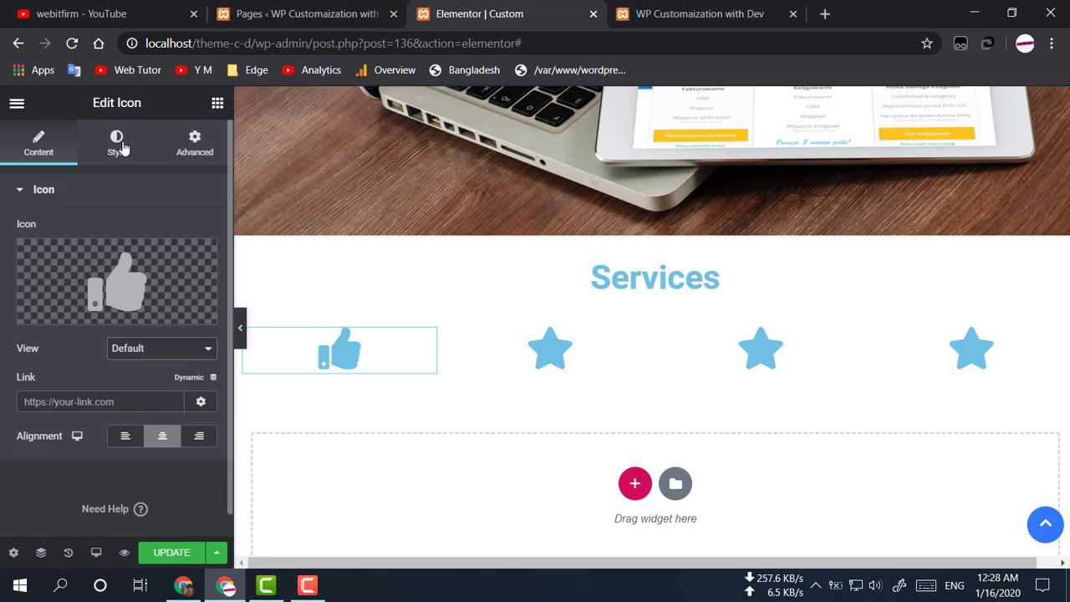
click(107, 139)
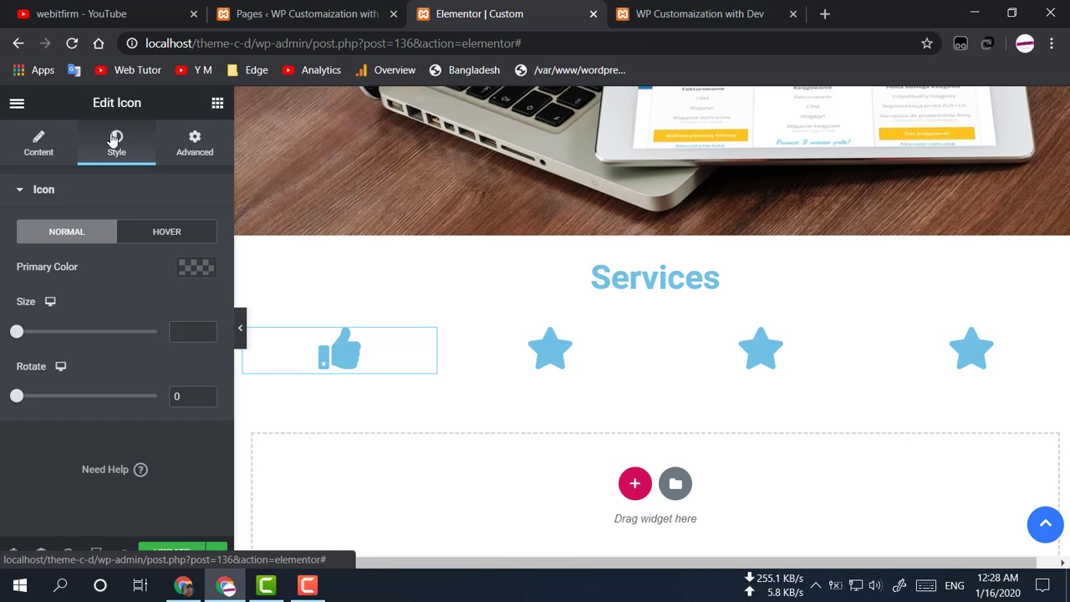
click(188, 149)
click(41, 147)
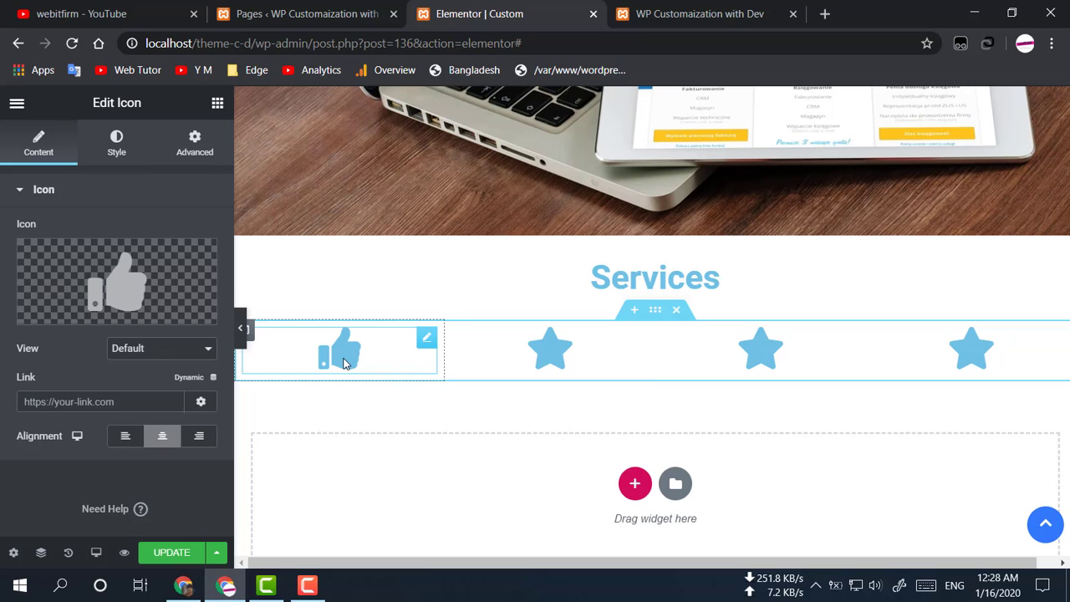
Replace the second star icon in the Services row with the Subway icon from the Icon Library
click(558, 351)
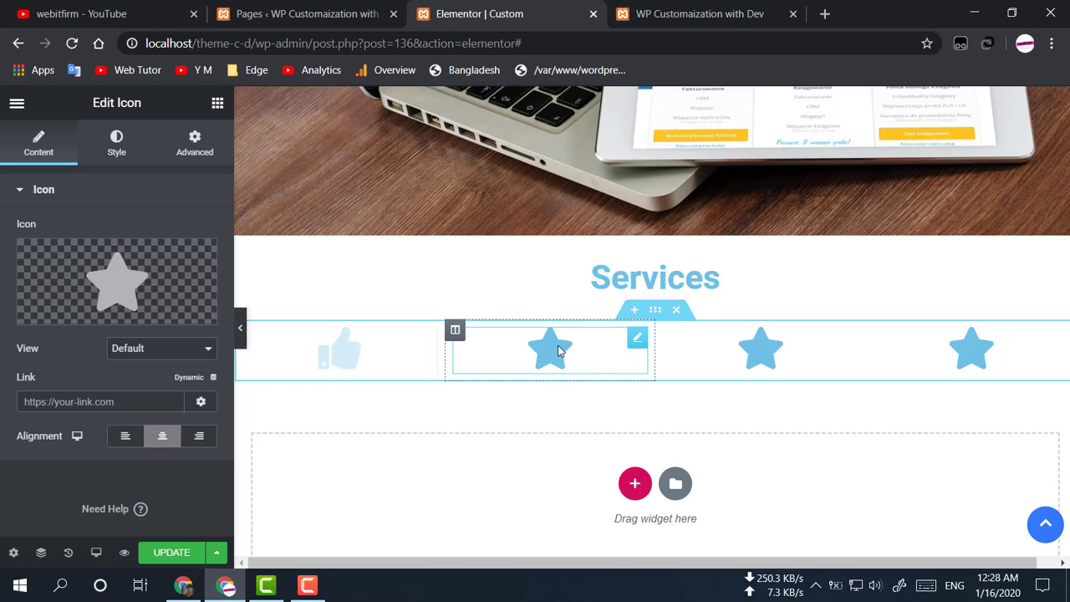
click(108, 310)
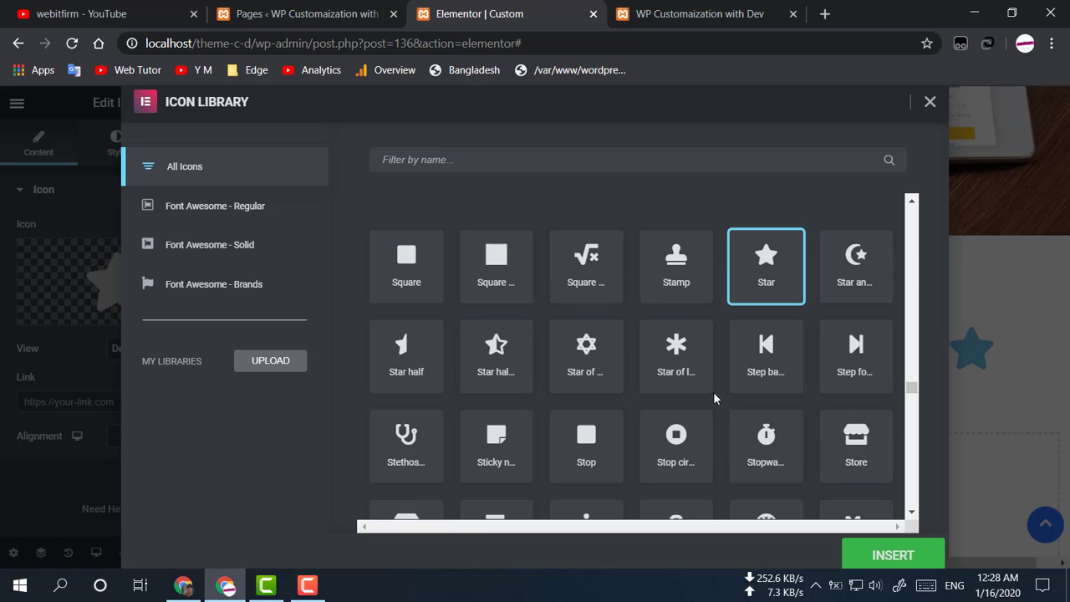
scroll(670, 471, down, 2)
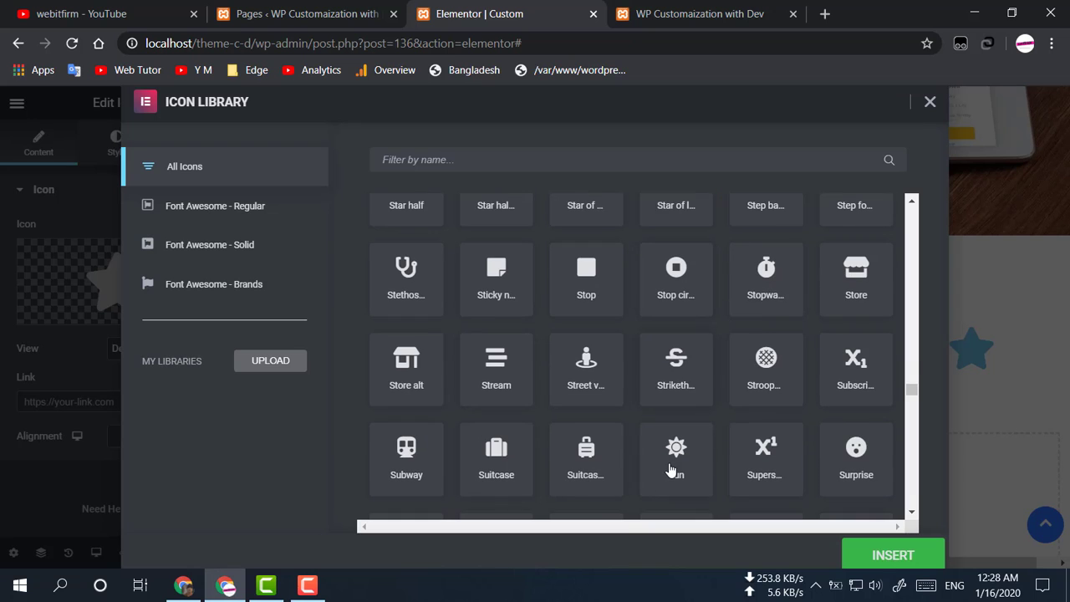
scroll(591, 435, down, 2)
scroll(559, 420, up, 1)
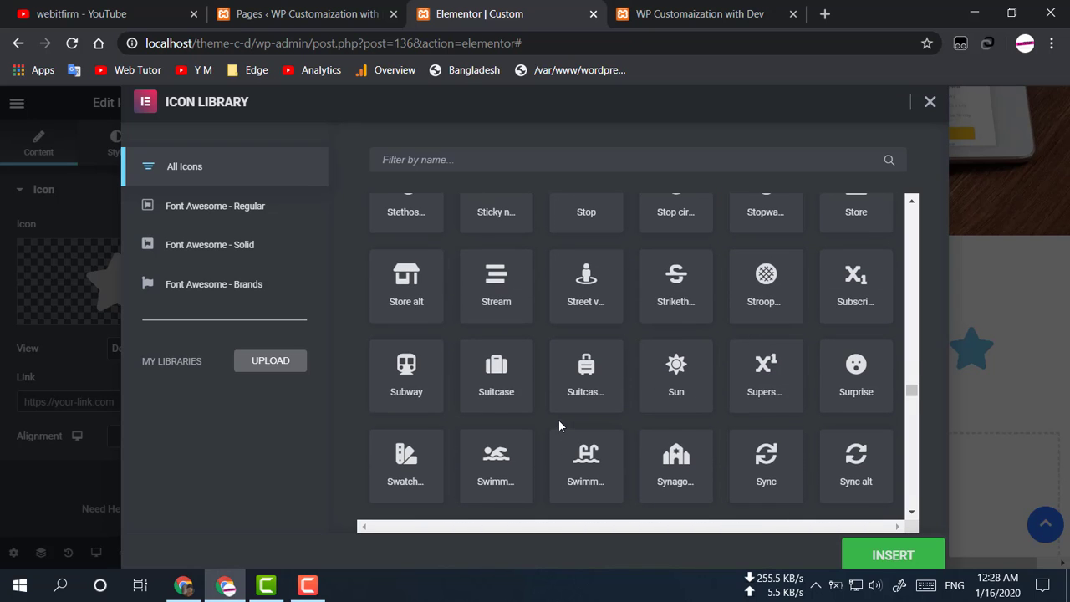
click(402, 374)
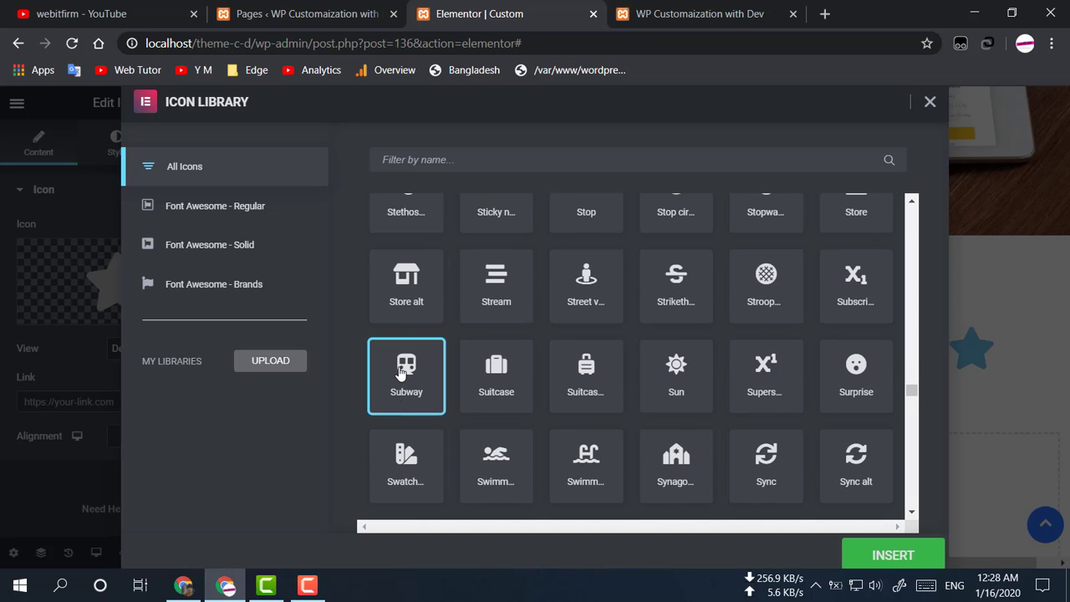
click(882, 552)
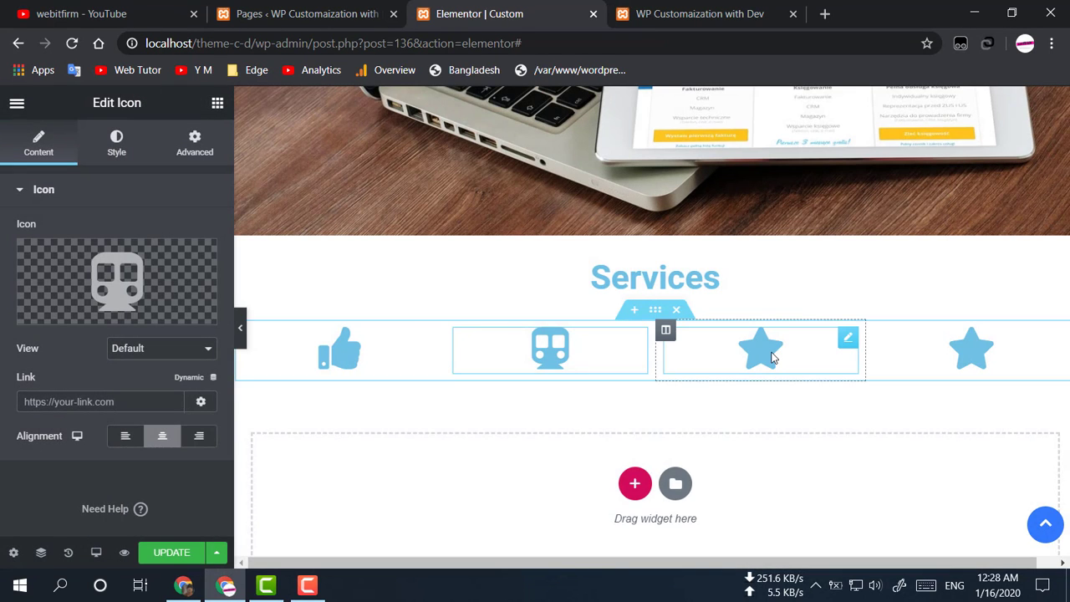
Replace the third star icon in the Services row with the Sun icon from the Icon Library
click(772, 358)
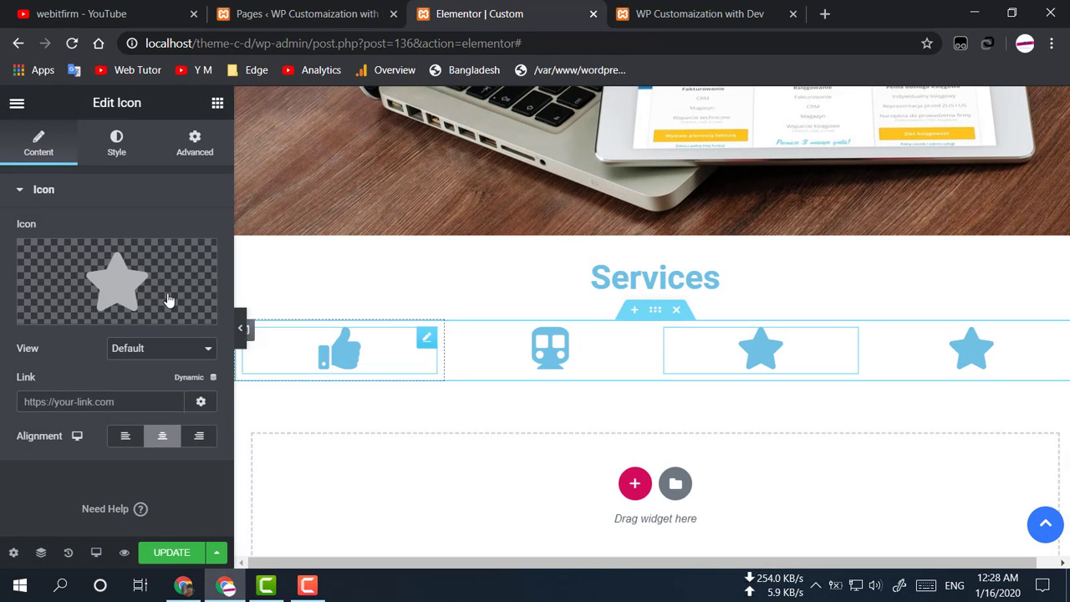
click(121, 283)
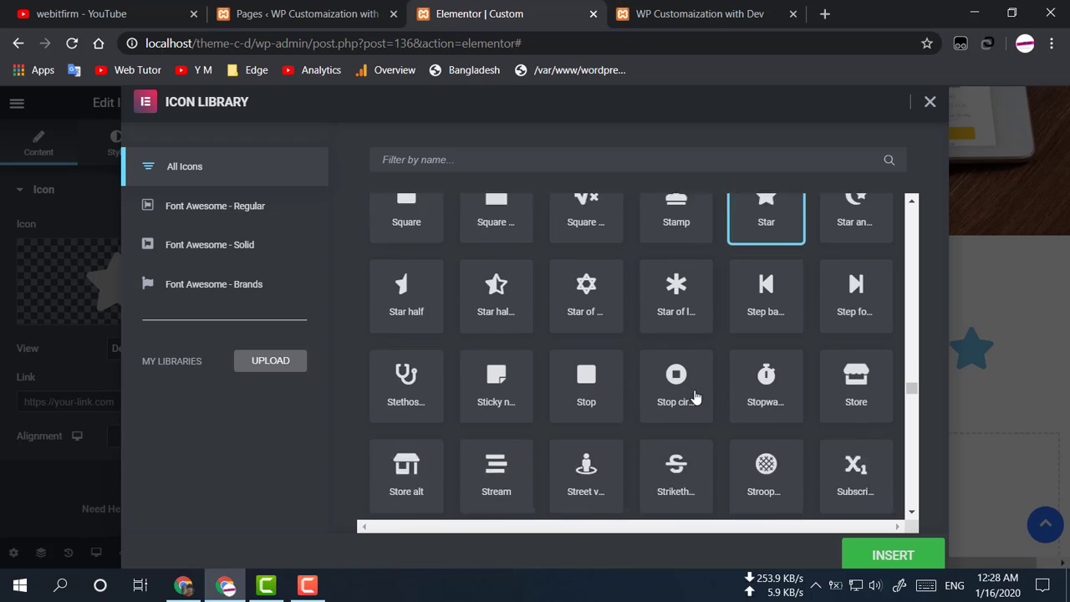
scroll(694, 393, down, 2)
click(693, 389)
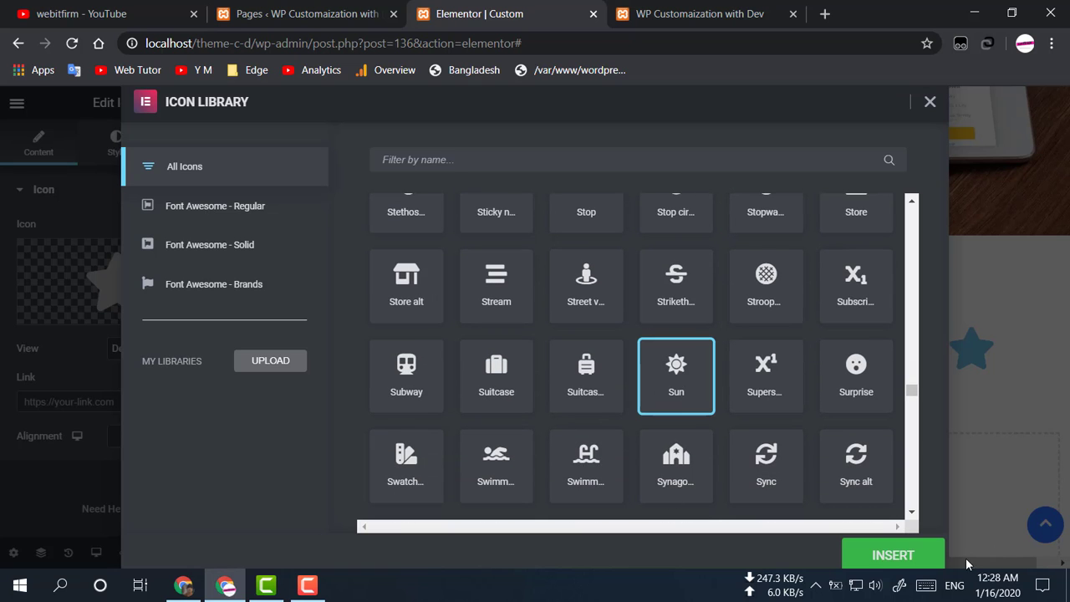
click(906, 559)
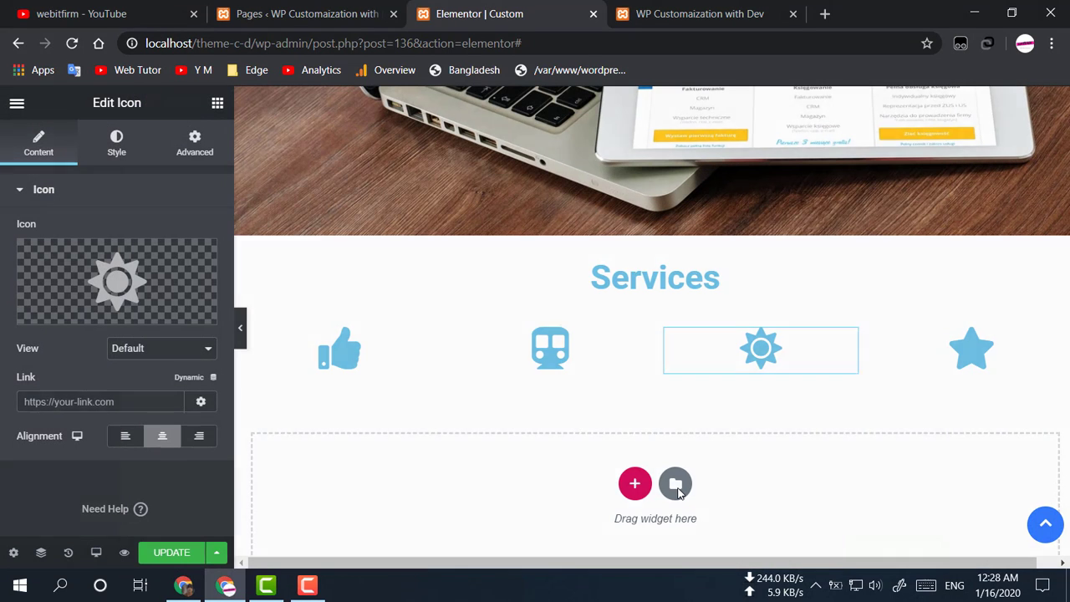
Filter the Icon Library by "Tim" and replace the fourth star icon with the briefcase-and-clock icon
click(981, 361)
click(92, 311)
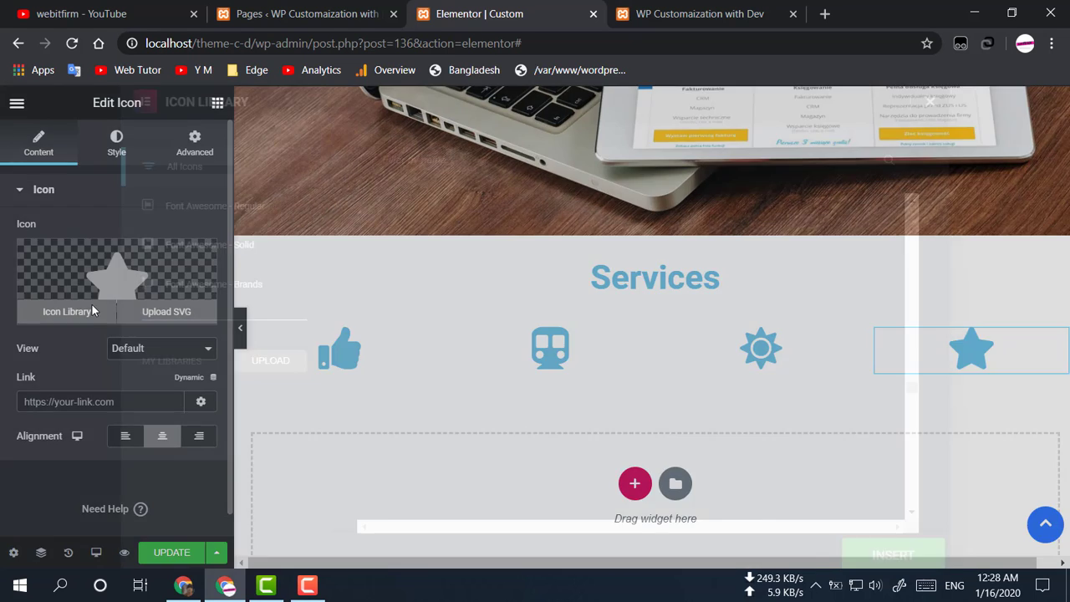
scroll(586, 379, down, 1)
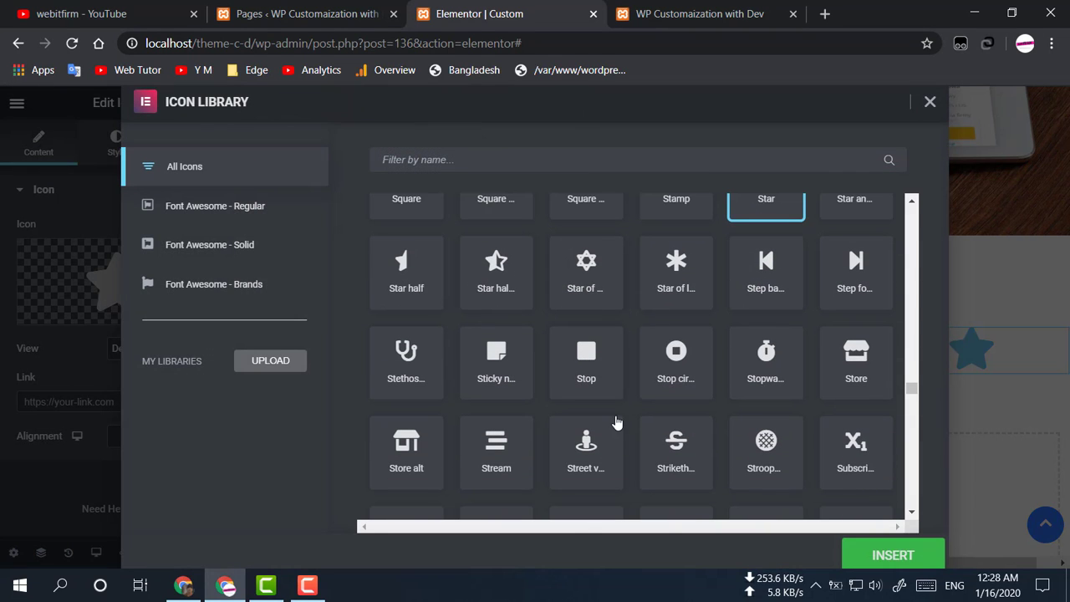
scroll(610, 388, down, 3)
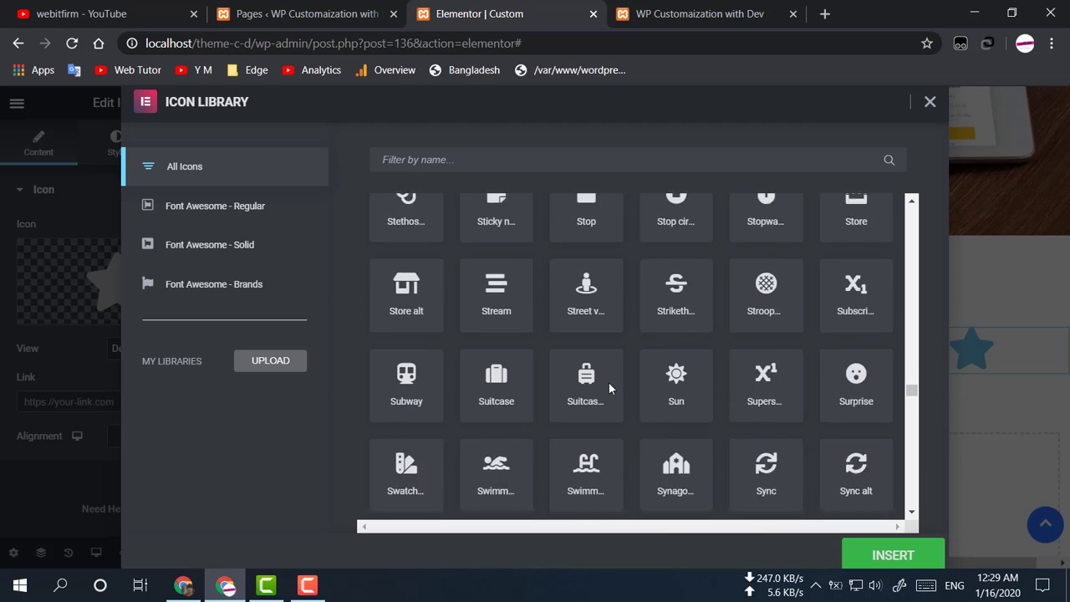
scroll(608, 388, down, 3)
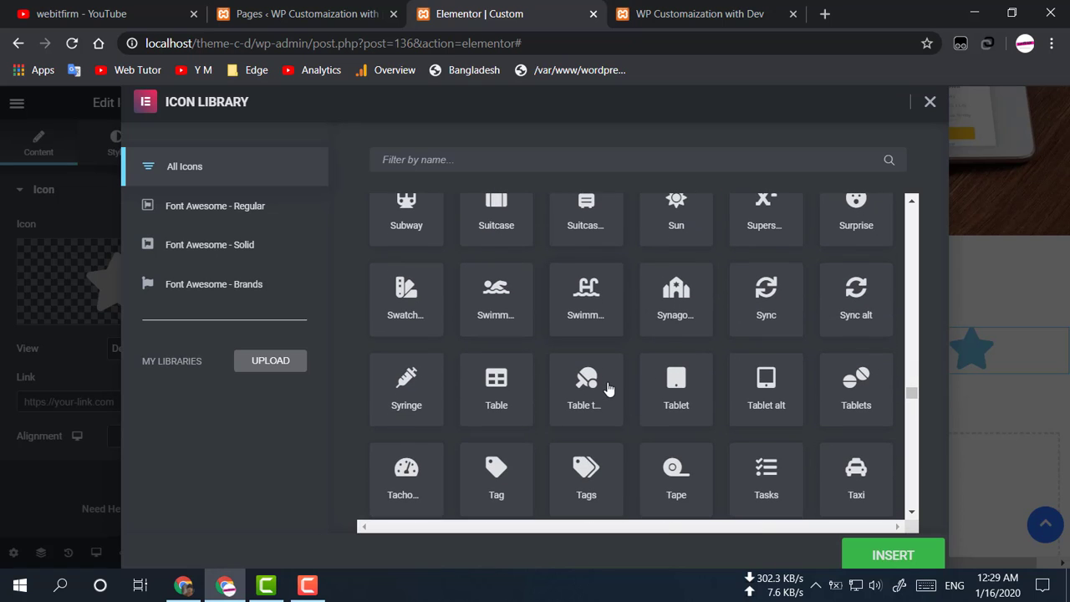
click(402, 309)
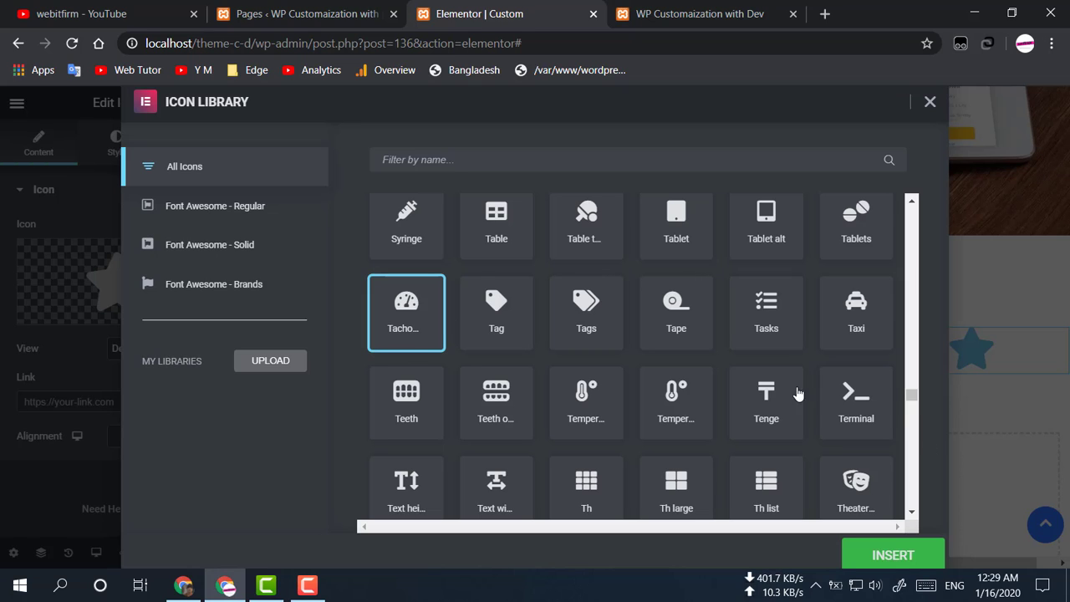
scroll(744, 390, up, 2)
click(592, 160)
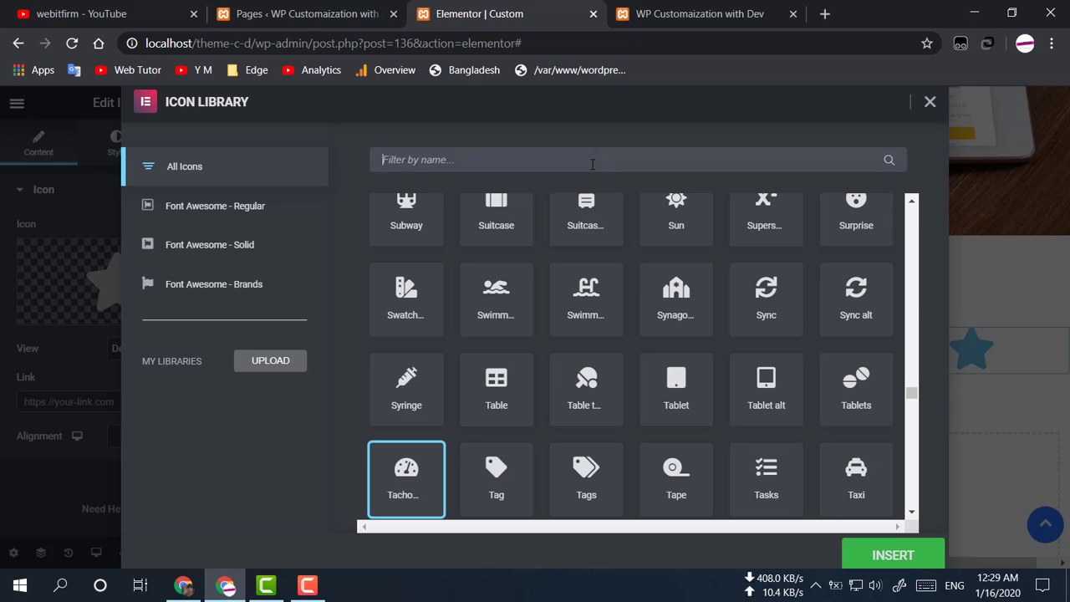
text(Tim)
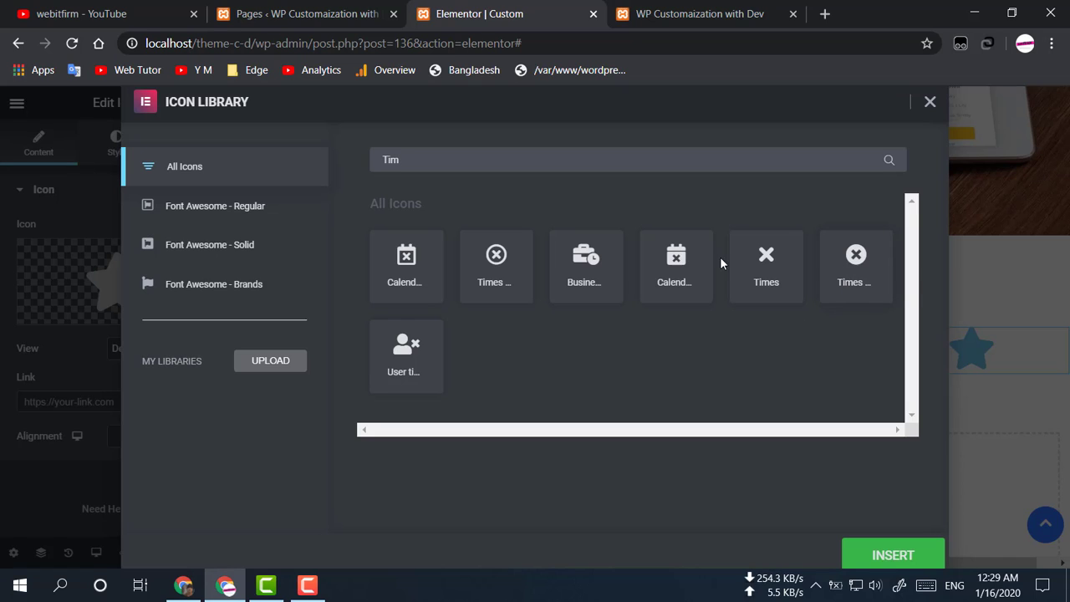
click(590, 267)
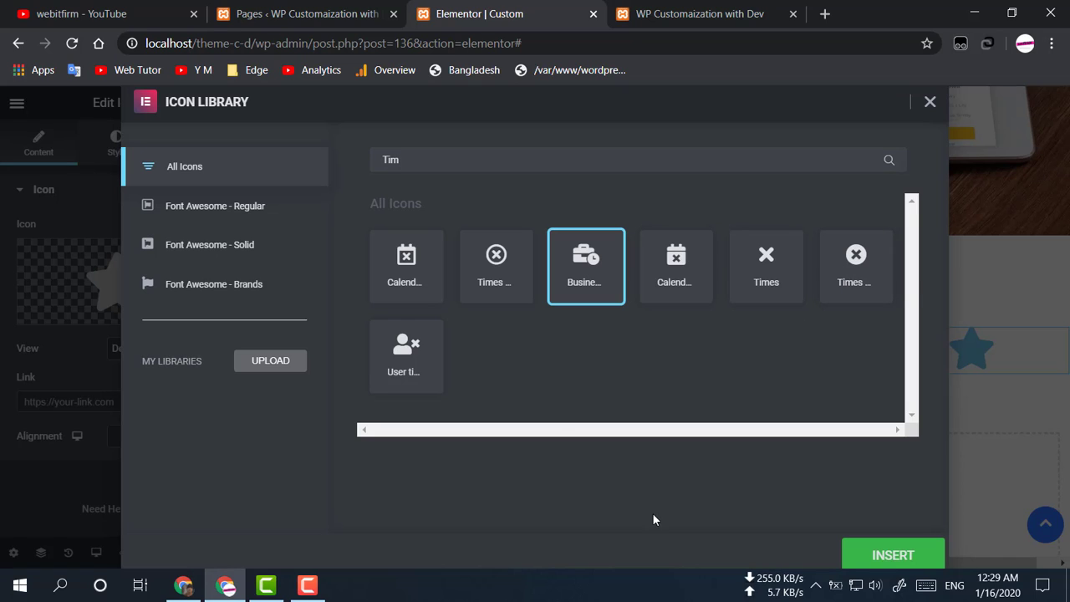
click(883, 562)
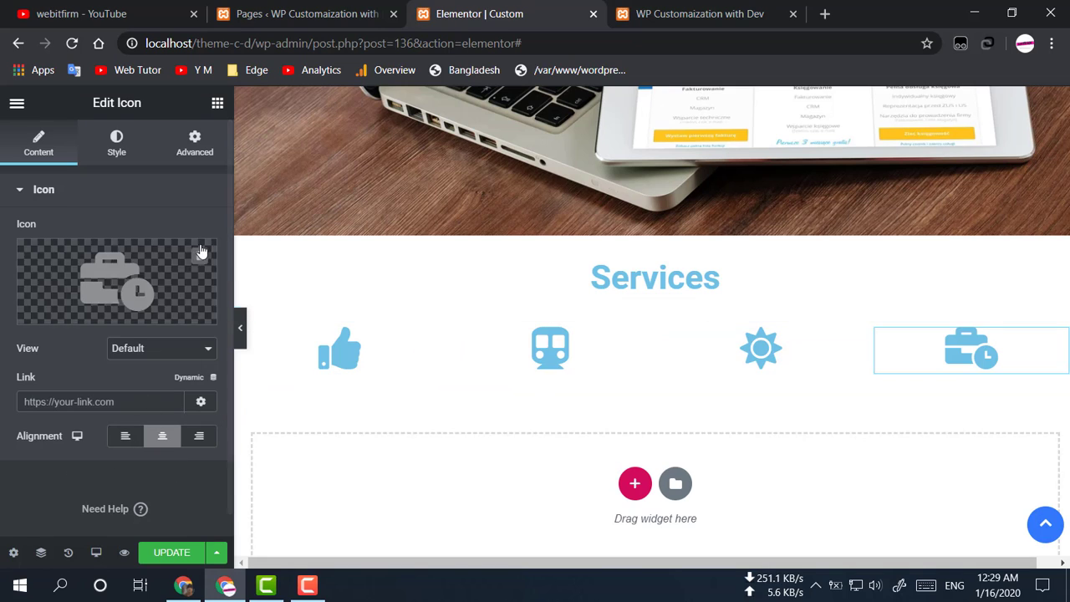
Check the fourth icon's style and advanced settings, and update the page to save the four Services icons
click(122, 153)
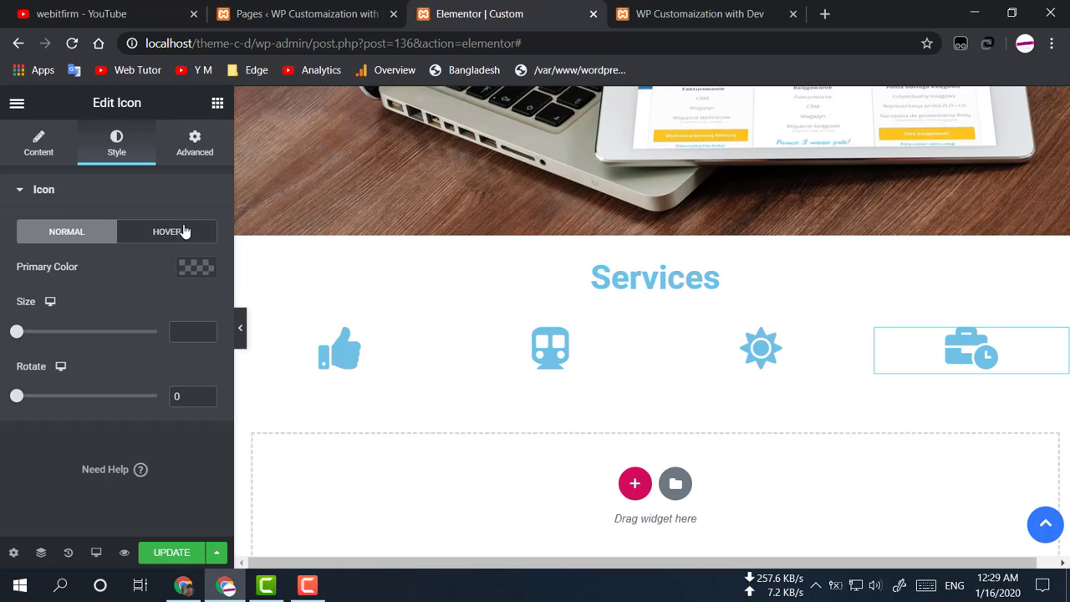
click(196, 148)
click(43, 146)
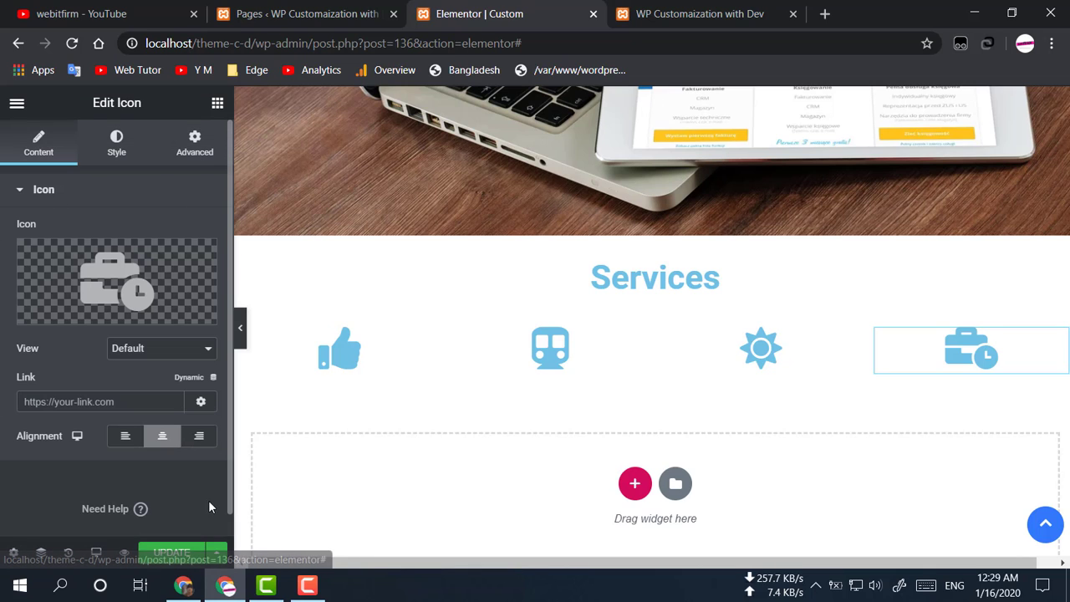
click(174, 553)
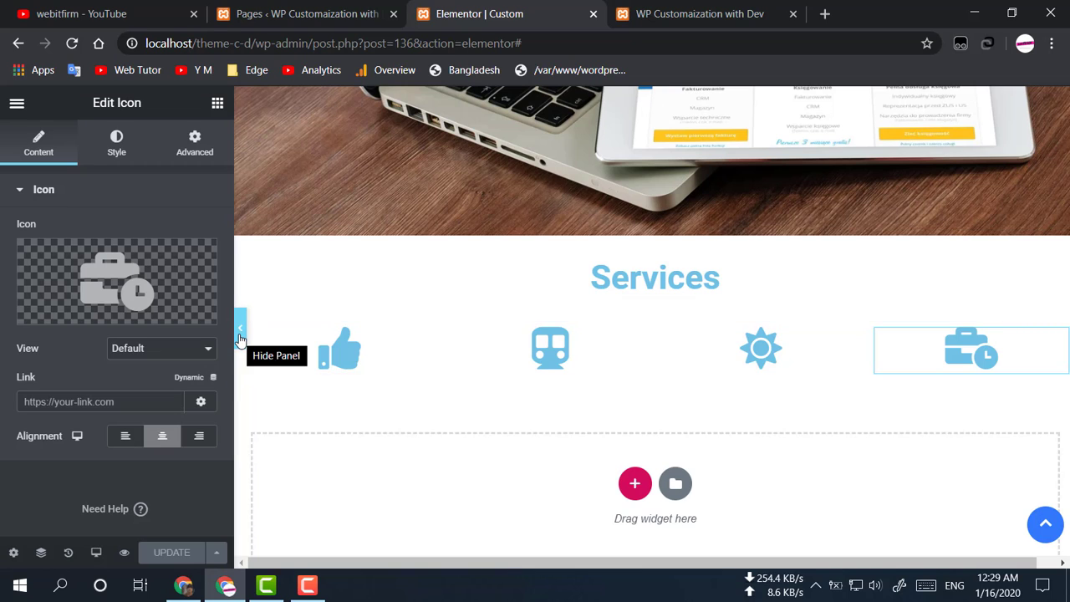
click(305, 584)
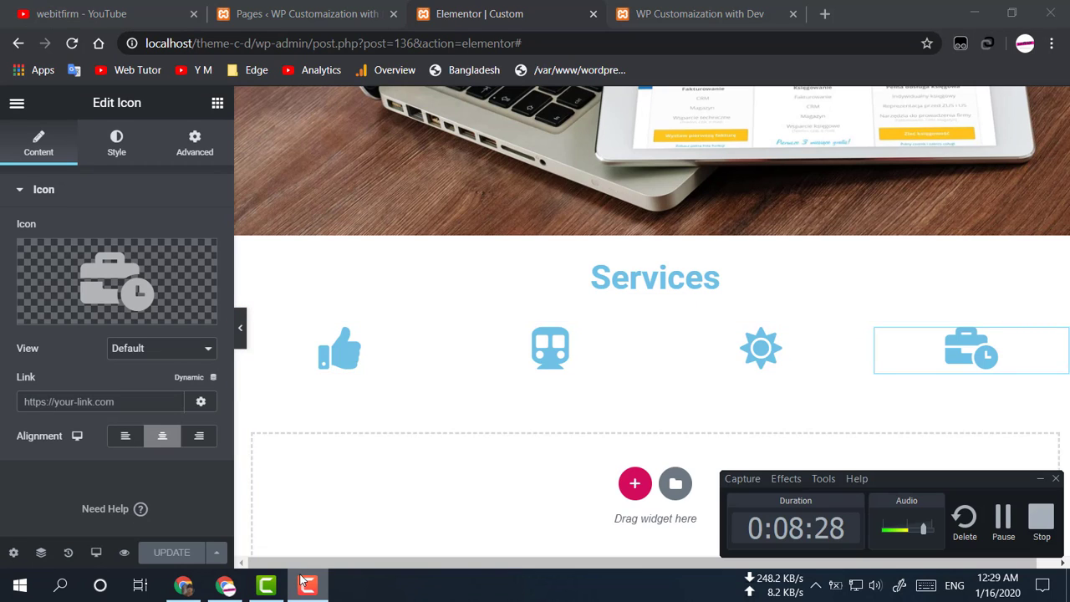
click(308, 585)
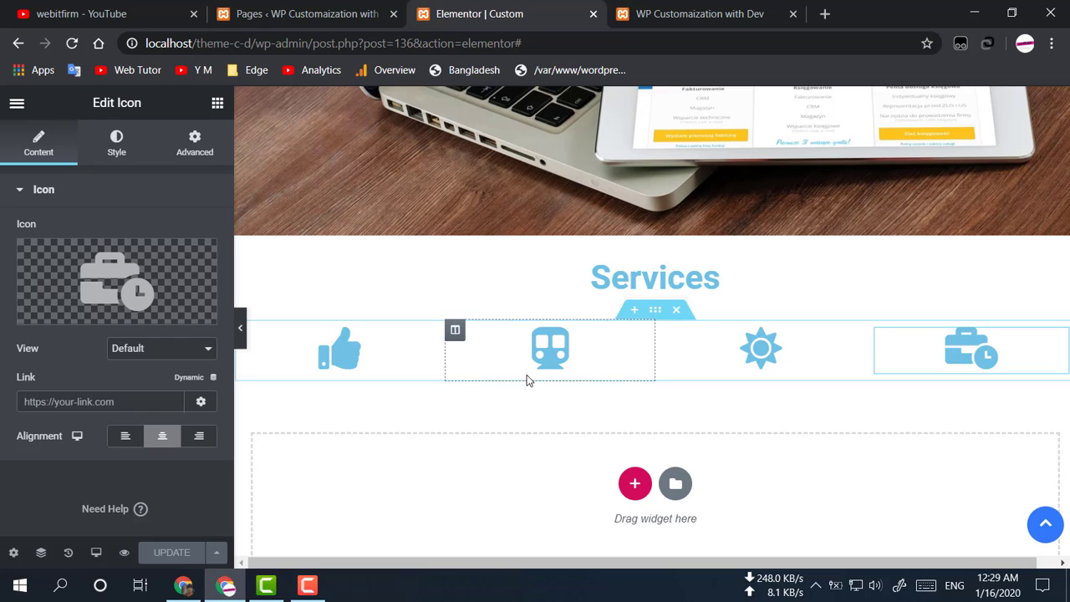
Review the page from the top slider down to the Services icons, and look through the available basic widgets
scroll(523, 379, down, 1)
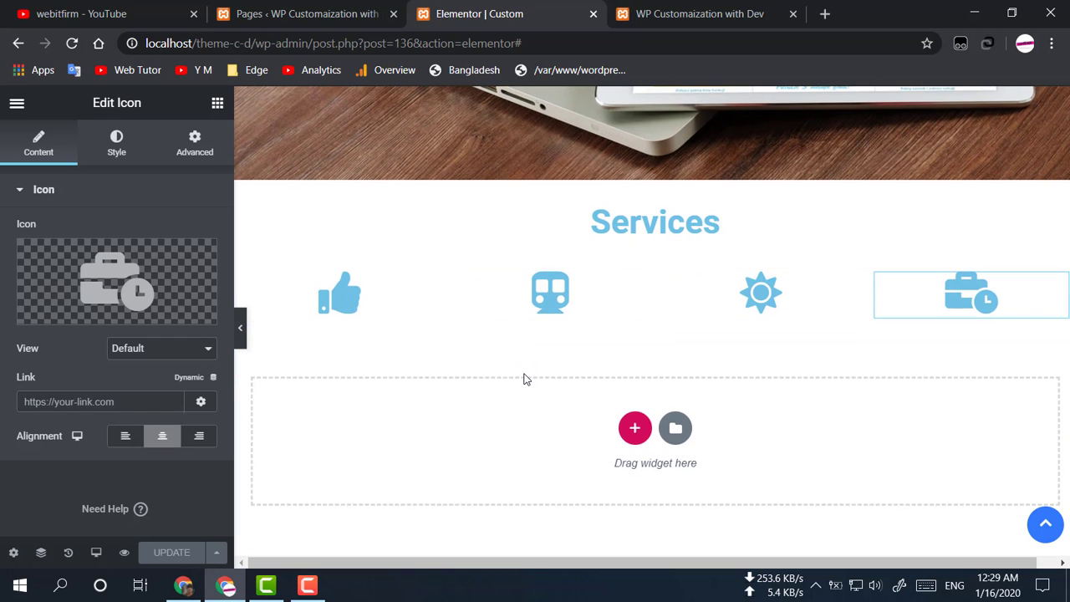
scroll(524, 379, up, 10)
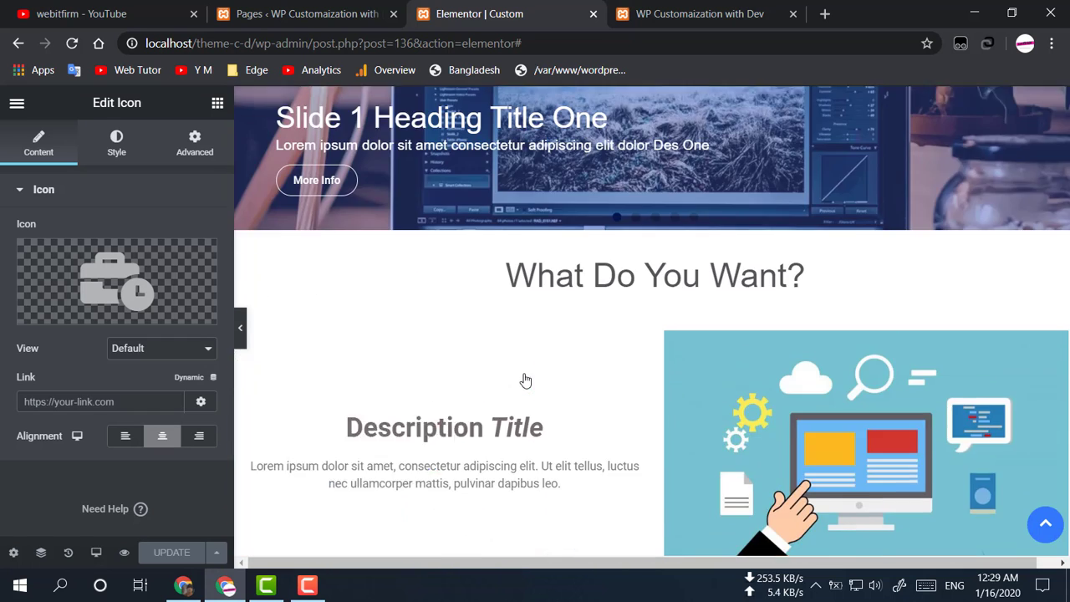
scroll(524, 380, up, 3)
scroll(524, 372, down, 15)
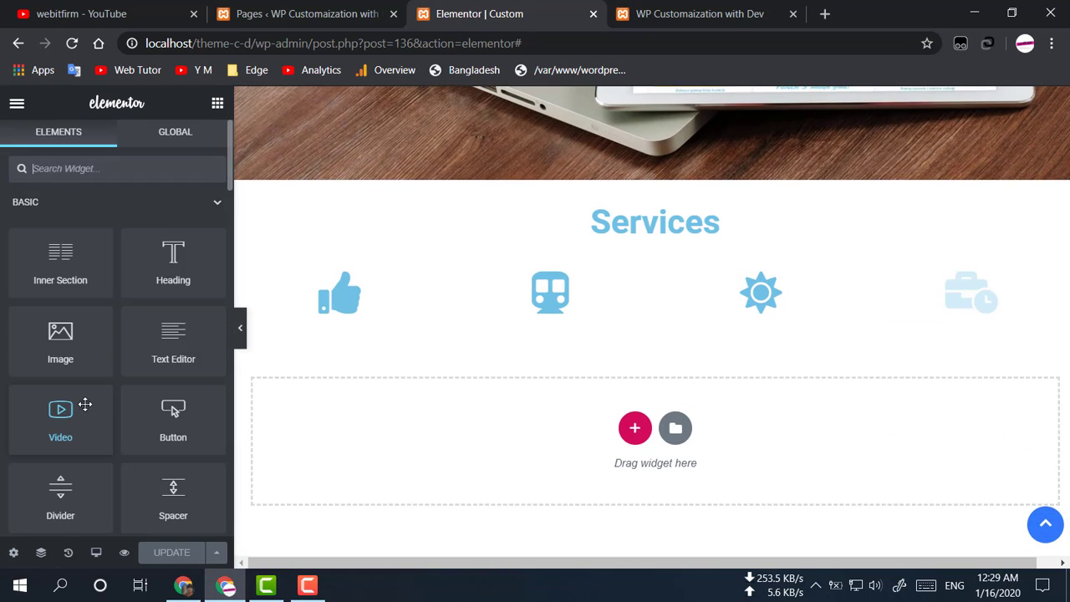
scroll(84, 404, down, 3)
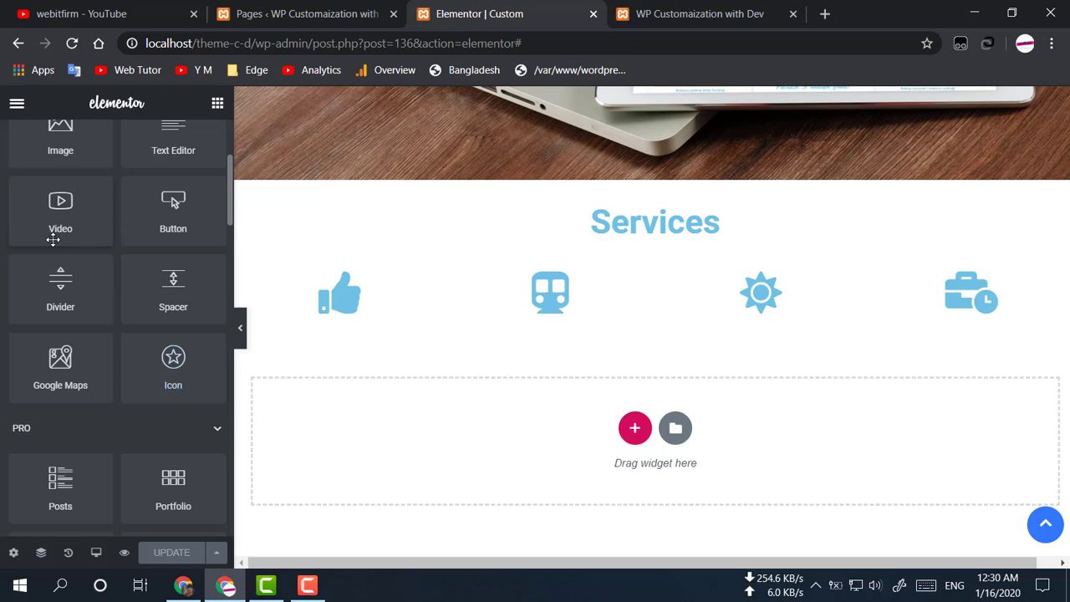
scroll(60, 239, up, 3)
scroll(66, 242, down, 3)
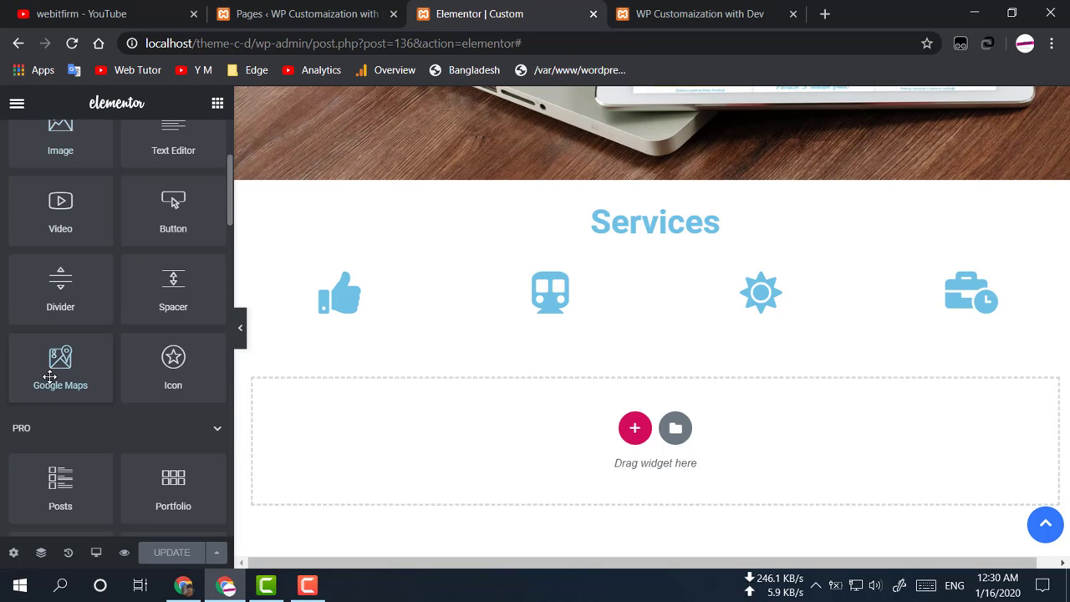
scroll(179, 158, up, 3)
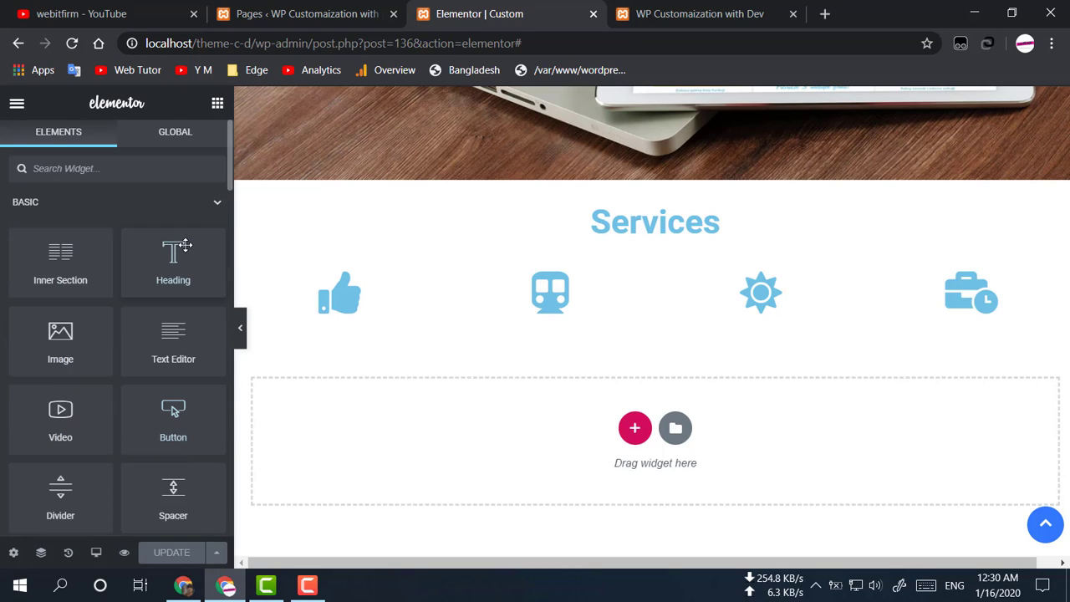
scroll(60, 226, down, 1)
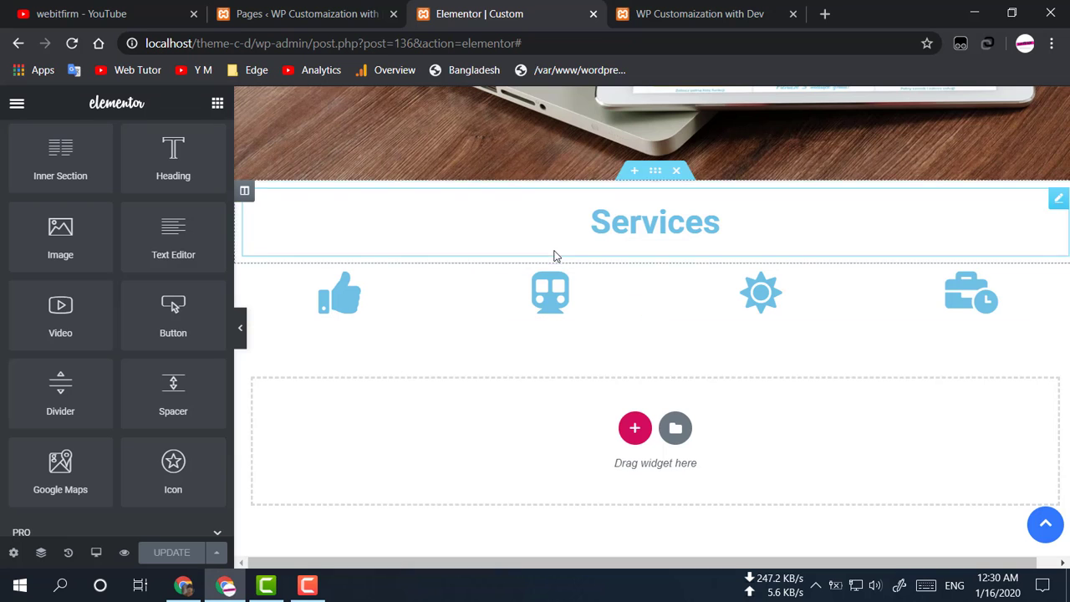
scroll(626, 239, up, 2)
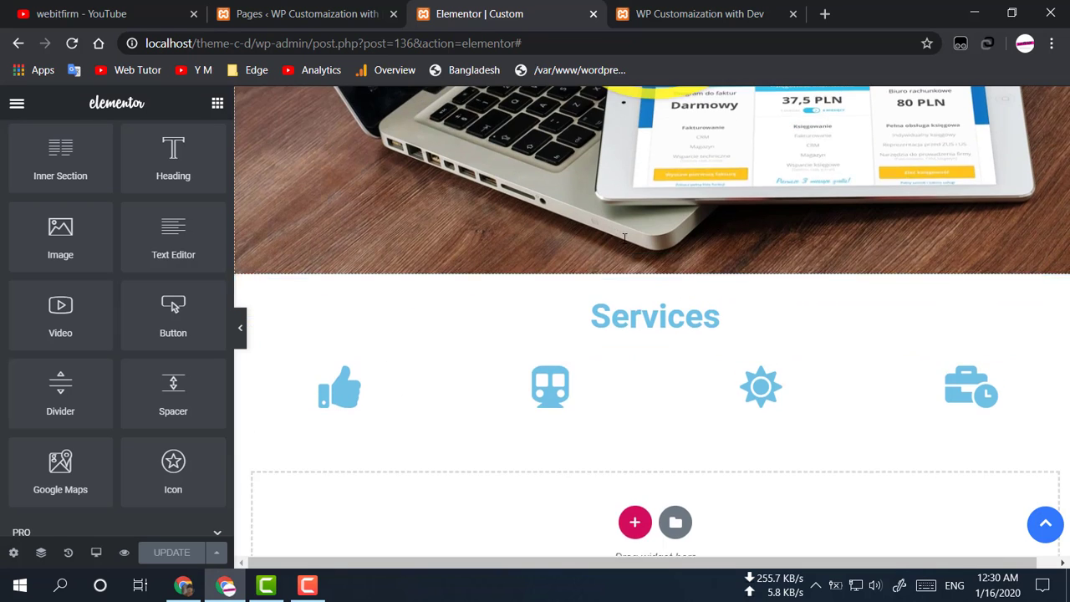
scroll(625, 245, down, 2)
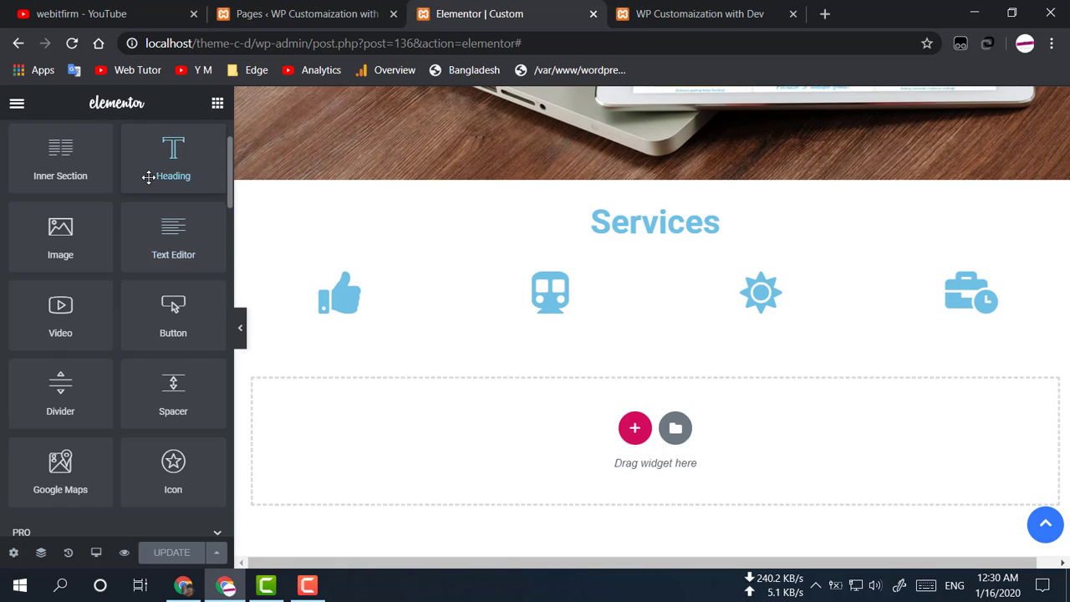
scroll(148, 176, up, 2)
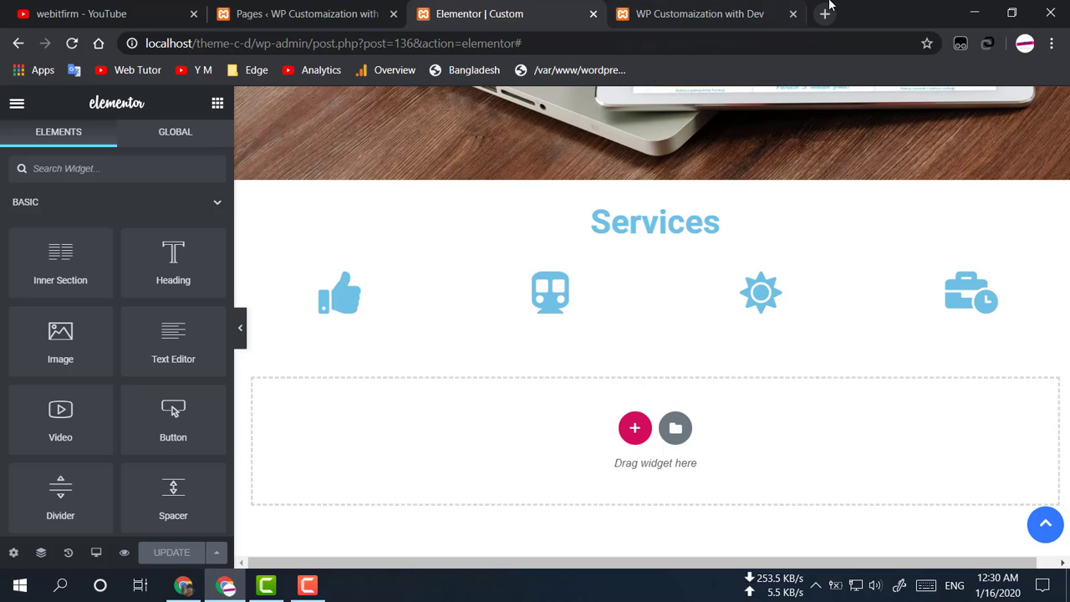
Open Google in a new browser tab and search for "svg icon"
click(825, 14)
text(g)
key(Return)
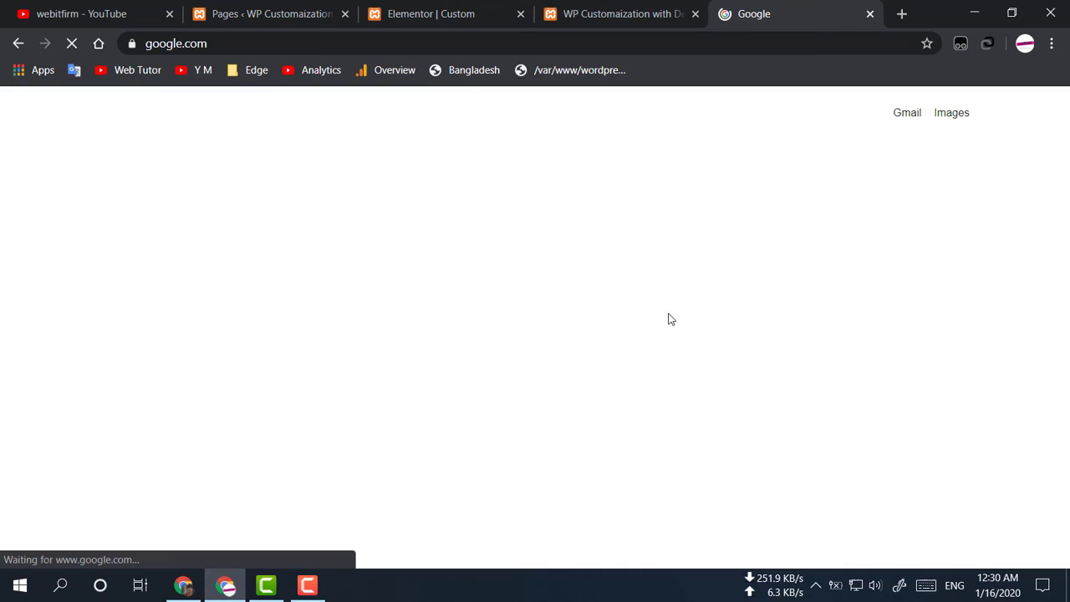
text(svg)
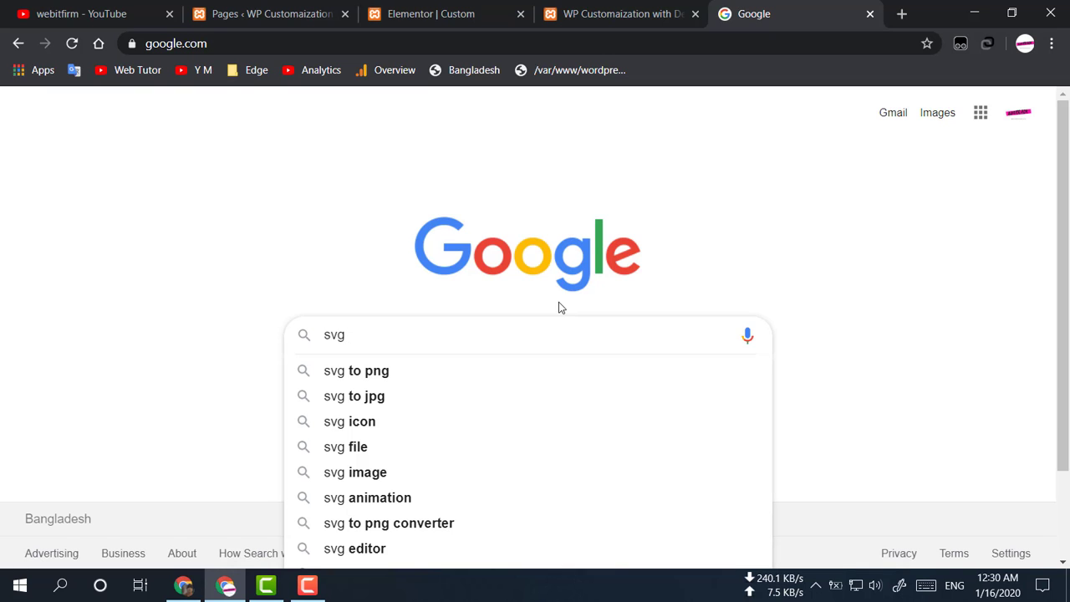
key(Down)
key(Down)
key(Down)
key(Return)
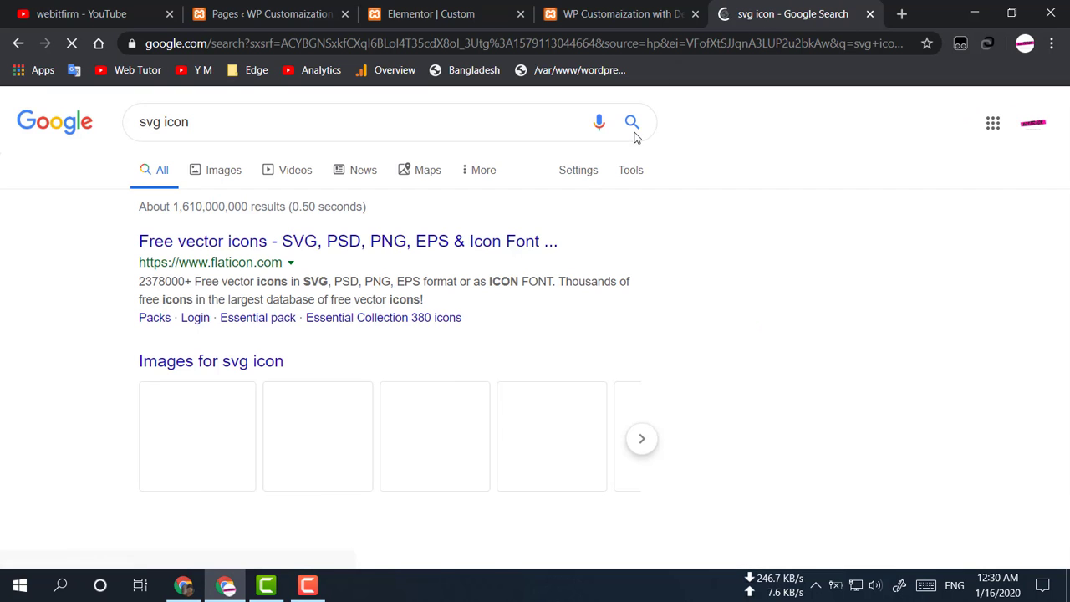
Browse the search results and the image results for SVG icons, and close the Google tab
scroll(373, 337, down, 2)
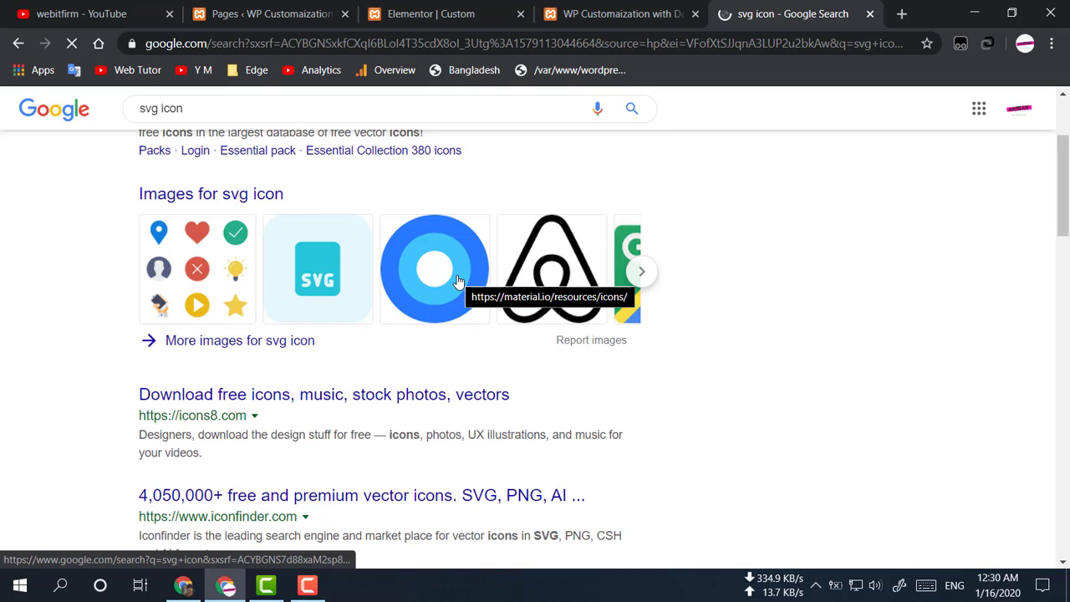
scroll(456, 283, down, 2)
scroll(449, 213, up, 2)
click(430, 255)
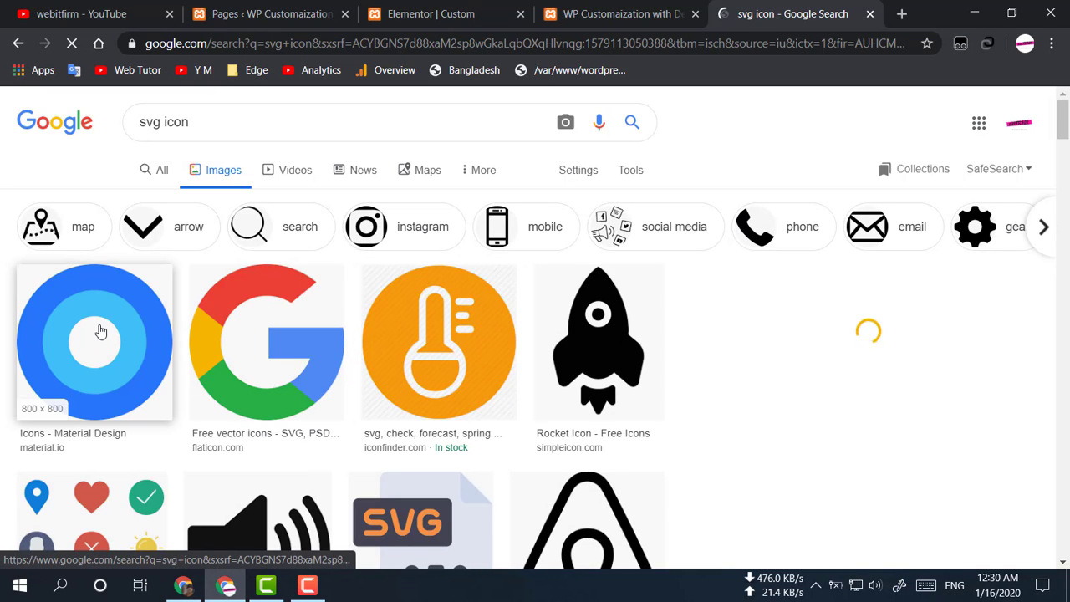
scroll(100, 331, down, 2)
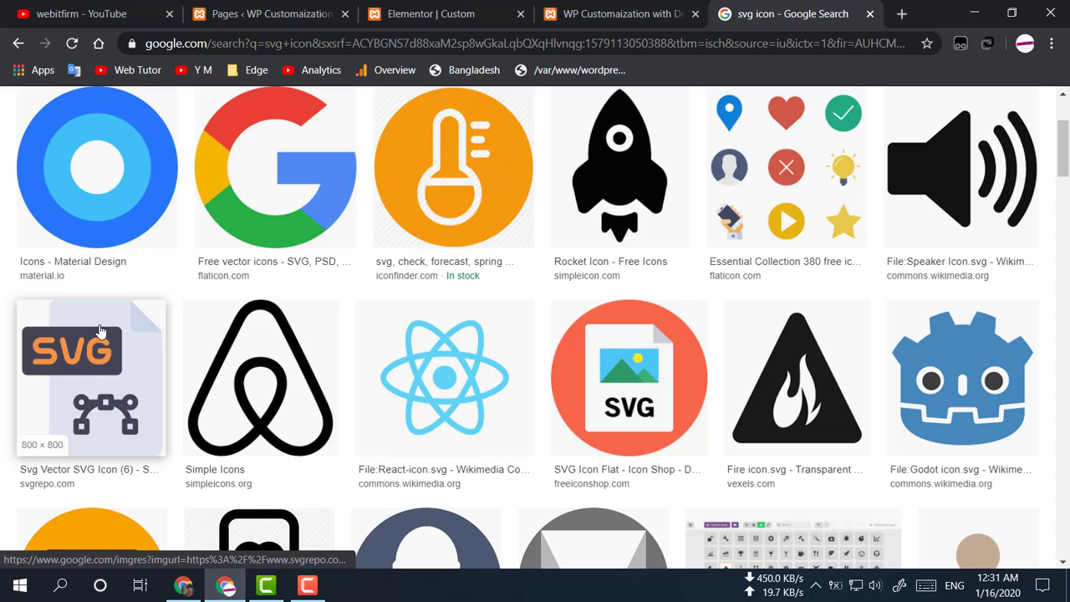
scroll(282, 367, down, 1)
scroll(151, 301, up, 3)
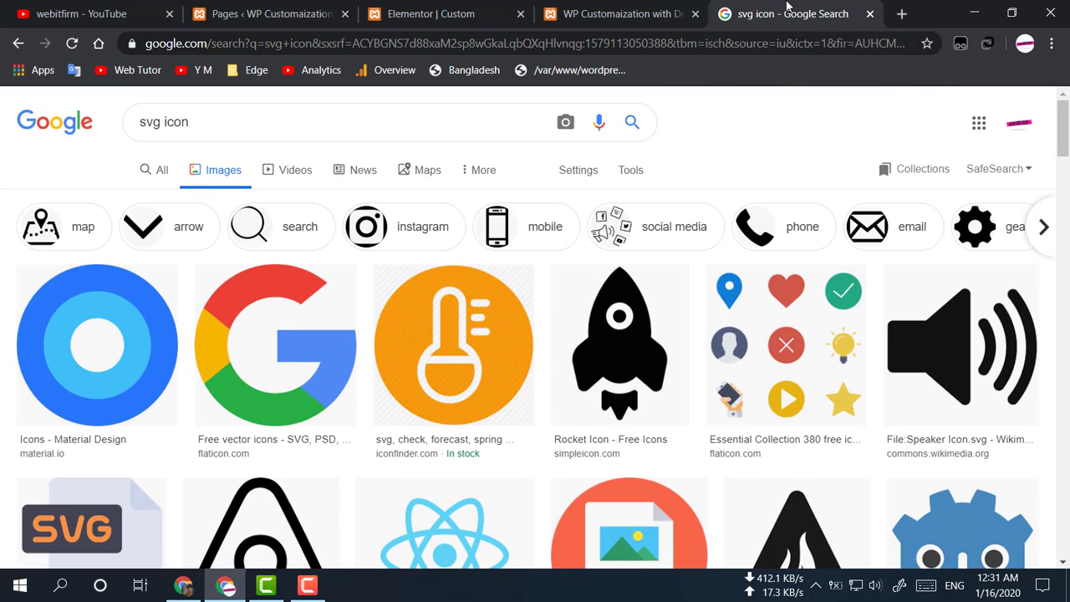
middle_click(788, 6)
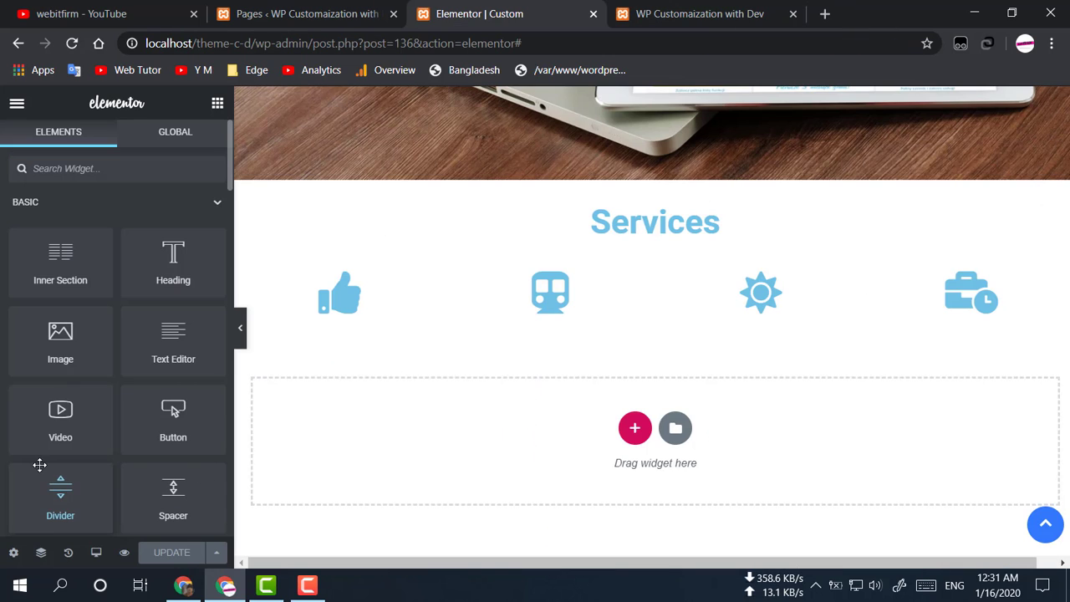
Look through the Pro widgets available in Elementor, such as Posts, Portfolio, Gallery and Price Table
scroll(102, 326, down, 2)
scroll(102, 326, down, 5)
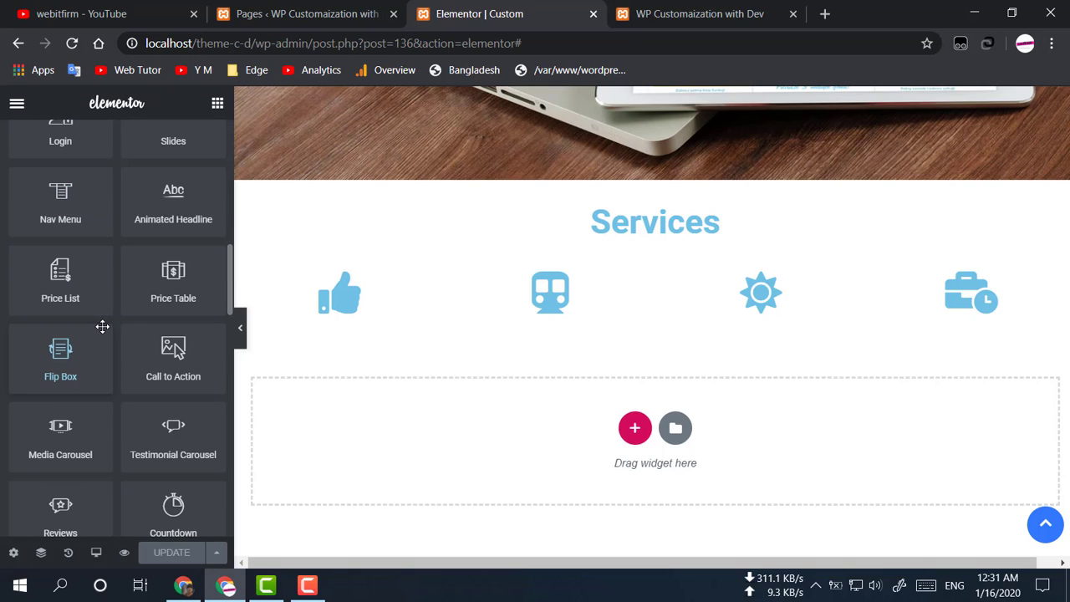
scroll(103, 325, up, 4)
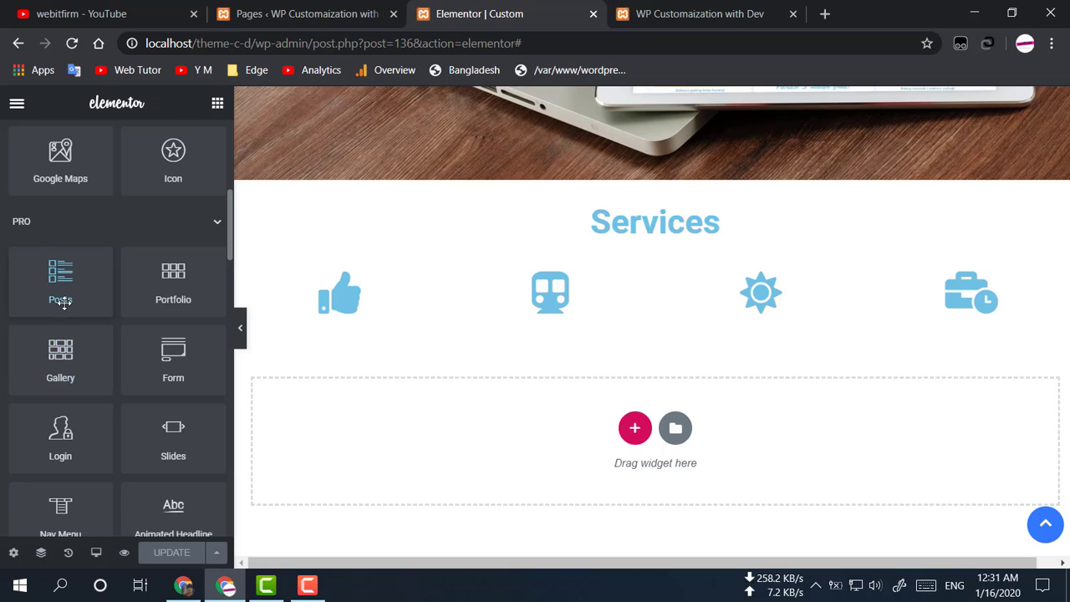
scroll(61, 301, up, 1)
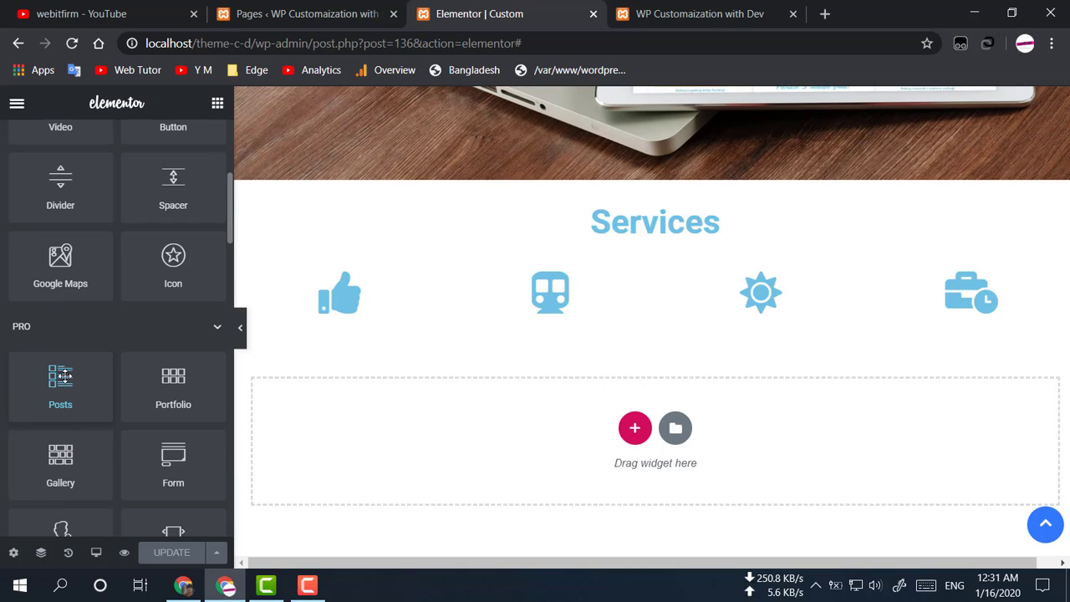
Switch to the WordPress admin, open the list of all posts and look through the published posts
click(301, 14)
scroll(83, 303, up, 5)
click(20, 180)
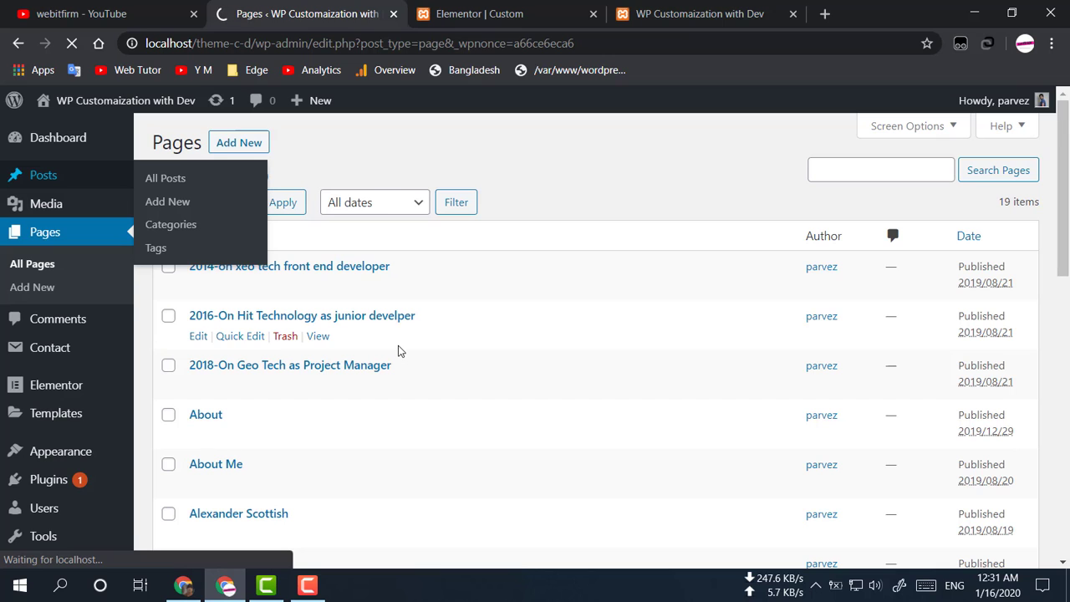
scroll(398, 345, down, 4)
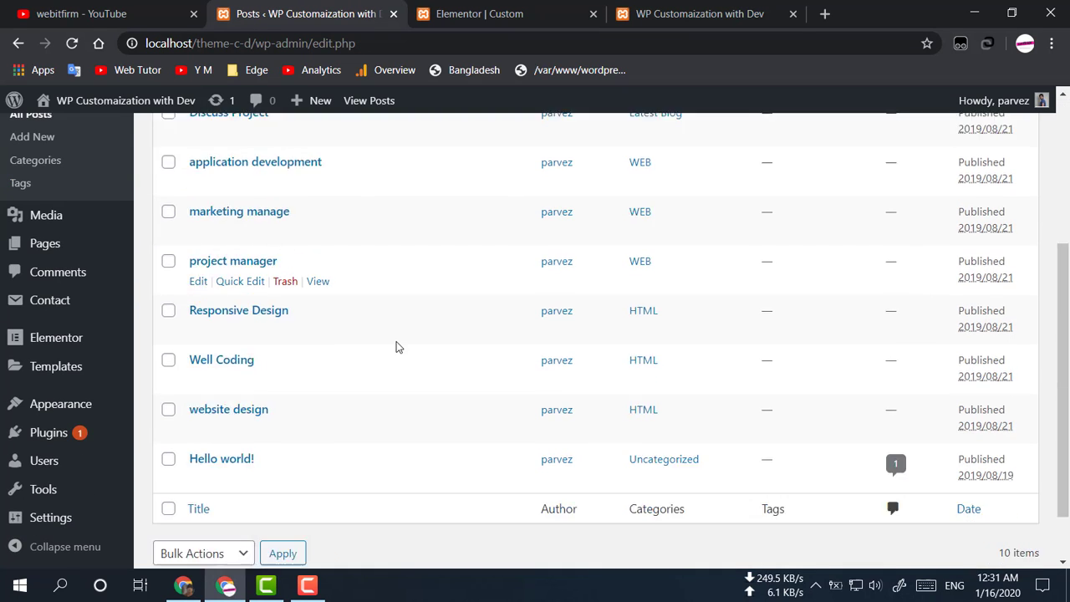
scroll(397, 345, up, 4)
scroll(398, 345, down, 4)
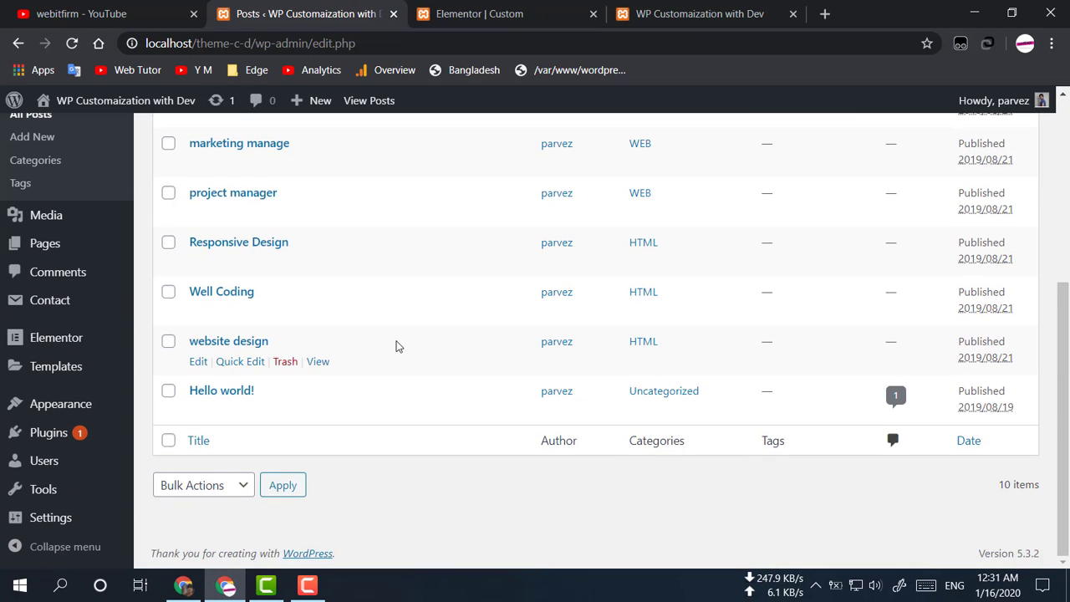
scroll(398, 345, up, 4)
scroll(388, 334, down, 4)
scroll(387, 335, up, 4)
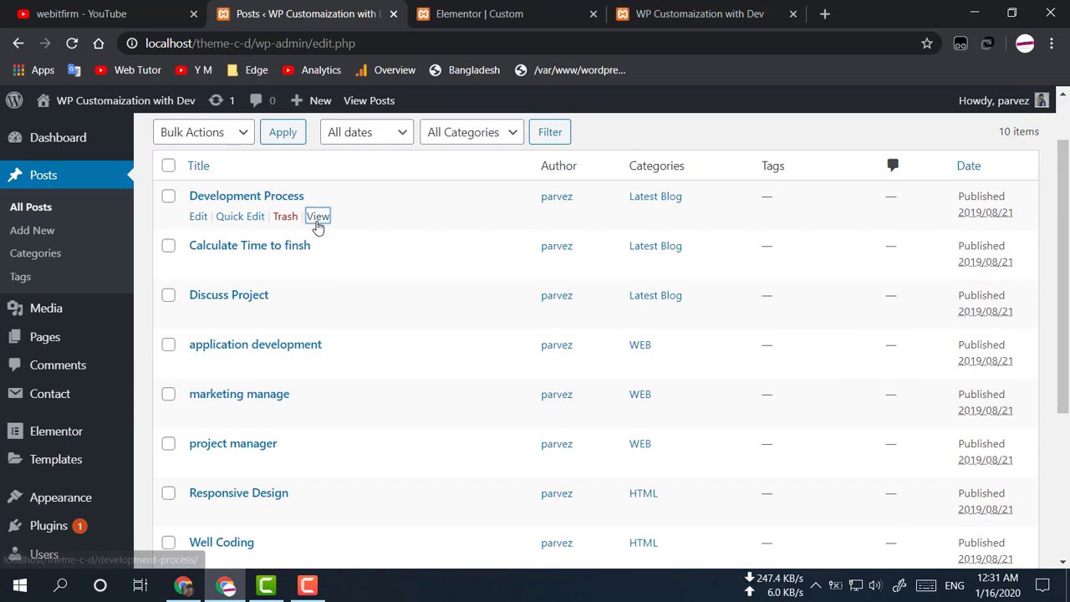
View the Development Process post in a new tab, review it from header to comment form, and close it
click(318, 218)
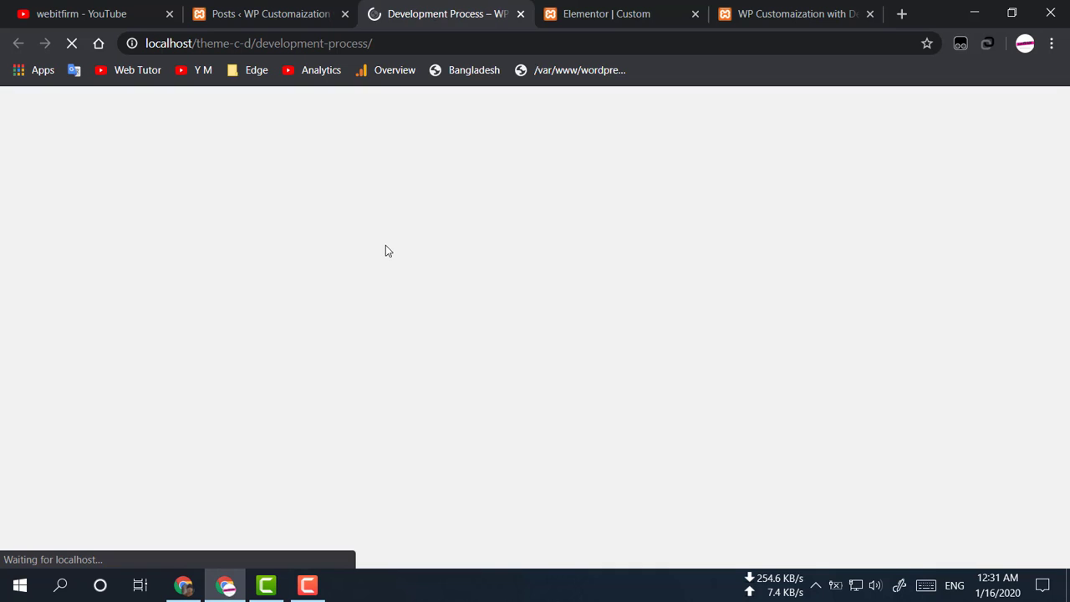
scroll(387, 244, down, 10)
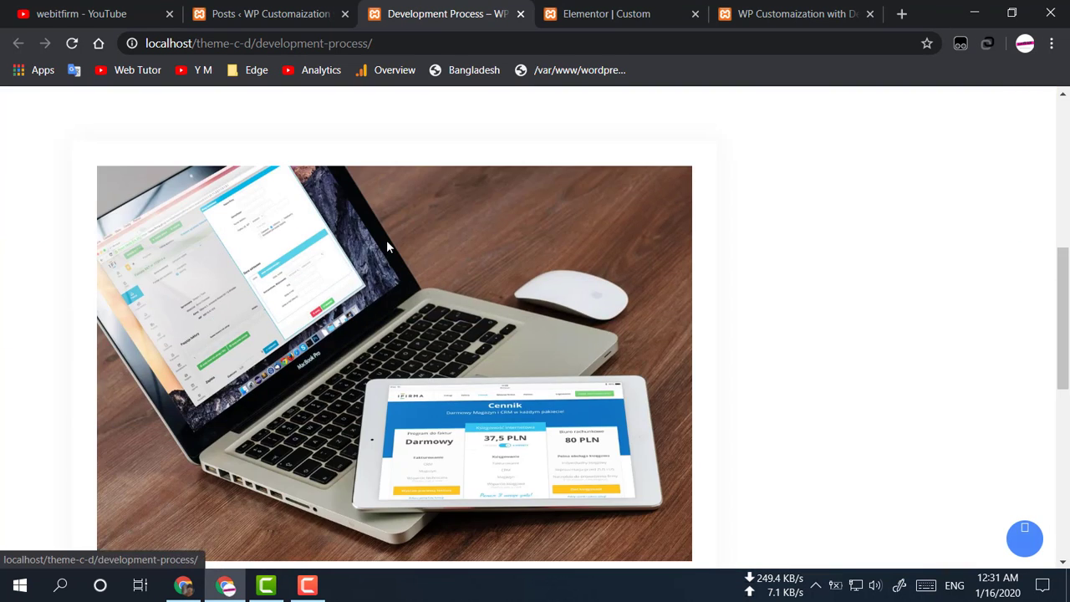
scroll(217, 280, up, 8)
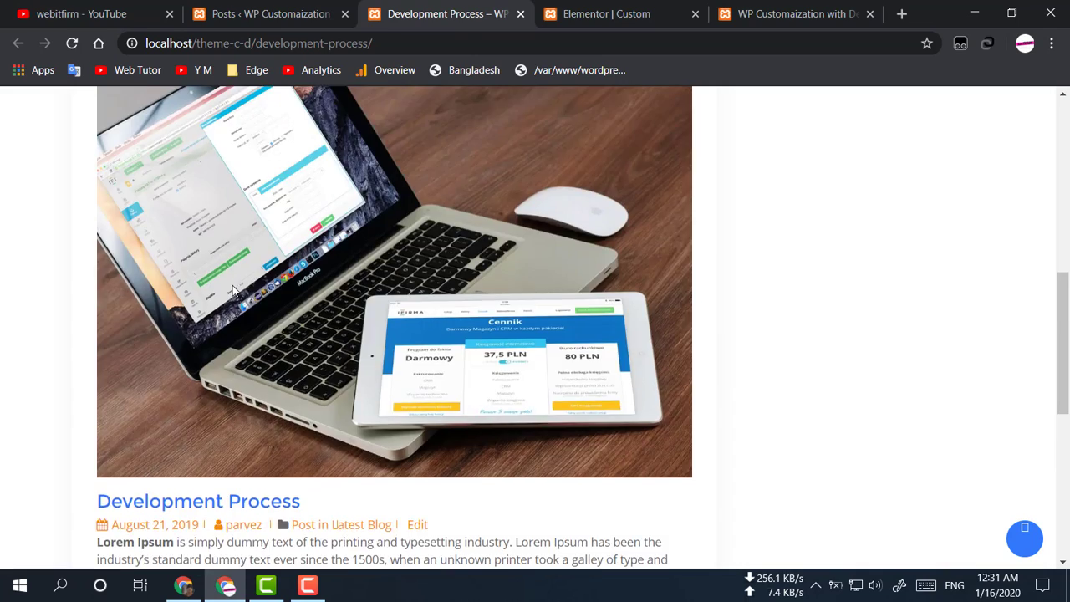
scroll(231, 284, down, 4)
scroll(233, 290, down, 7)
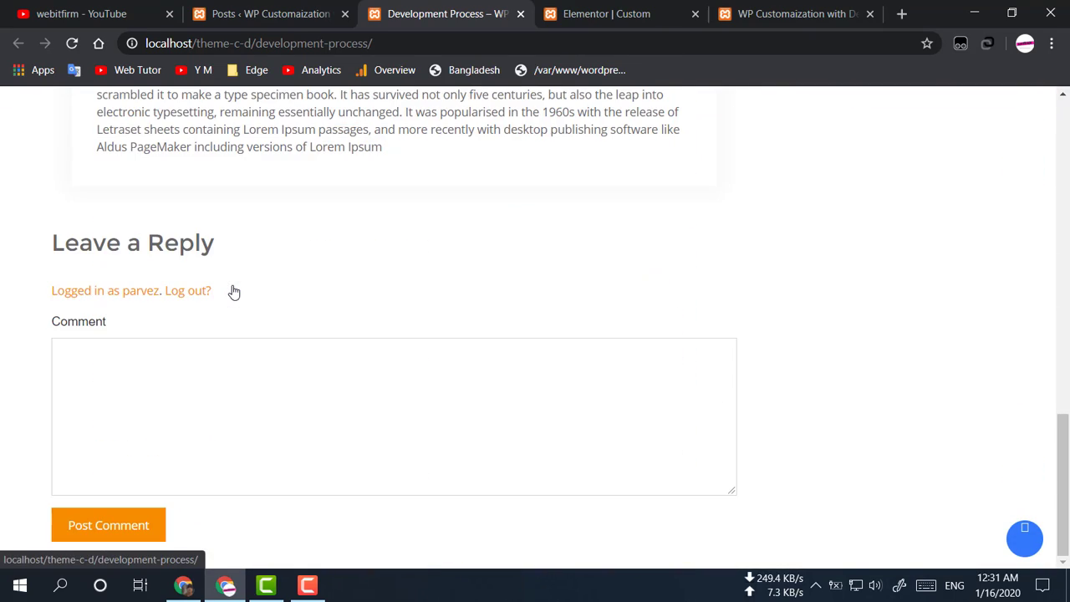
scroll(234, 289, up, 12)
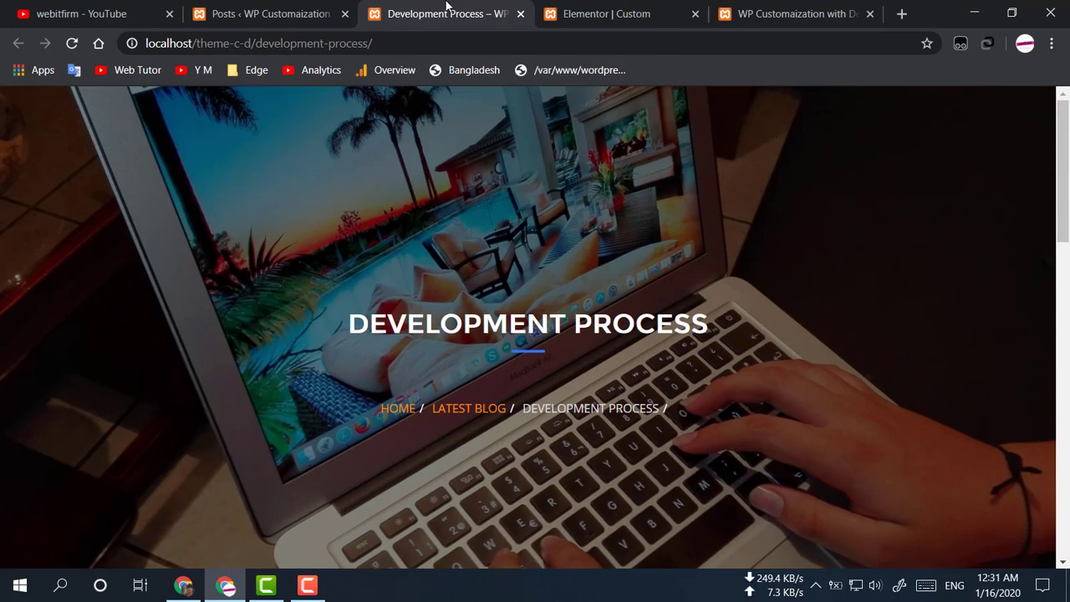
middle_click(447, 6)
click(307, 585)
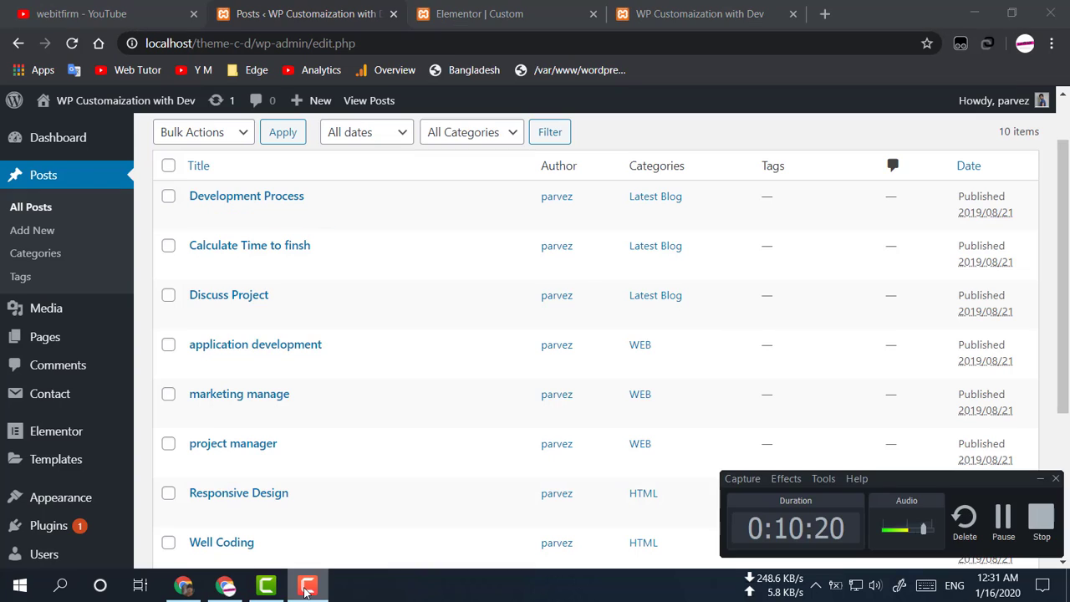